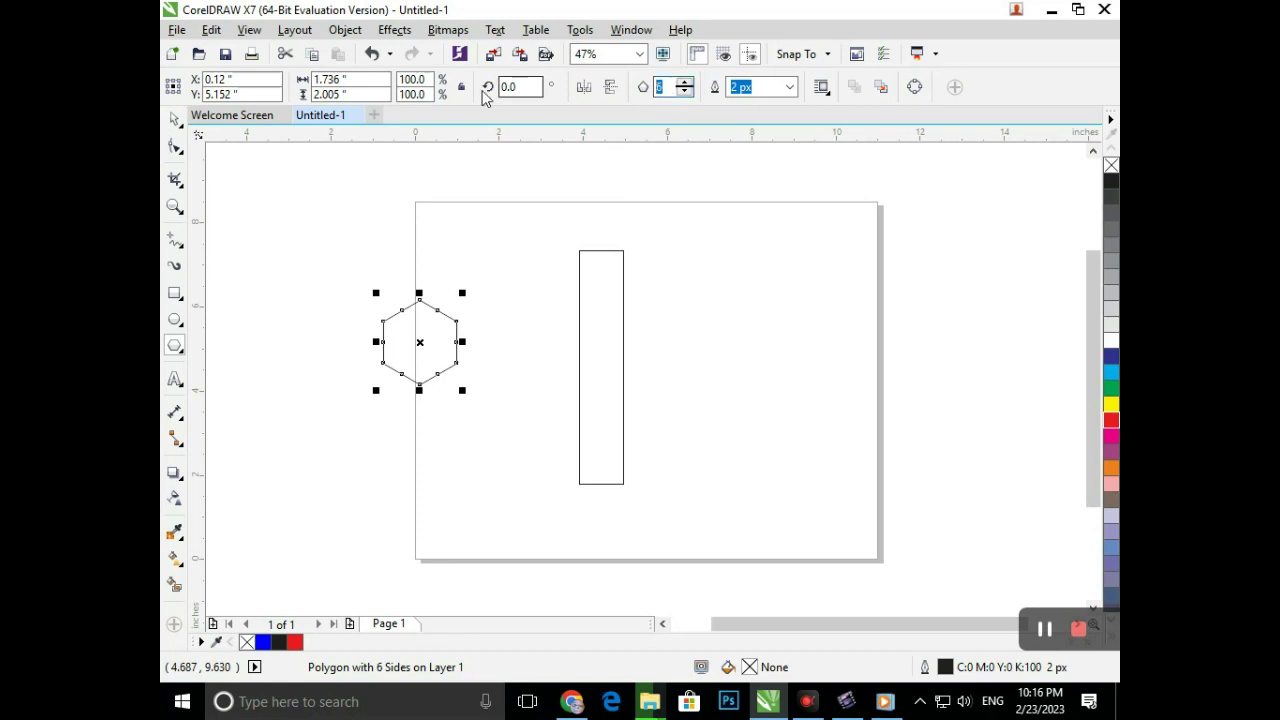
Step: Set the hexagon's side count to 3 and flip the resulting triangle so it points downward
{"action": "key", "text": "Return"}
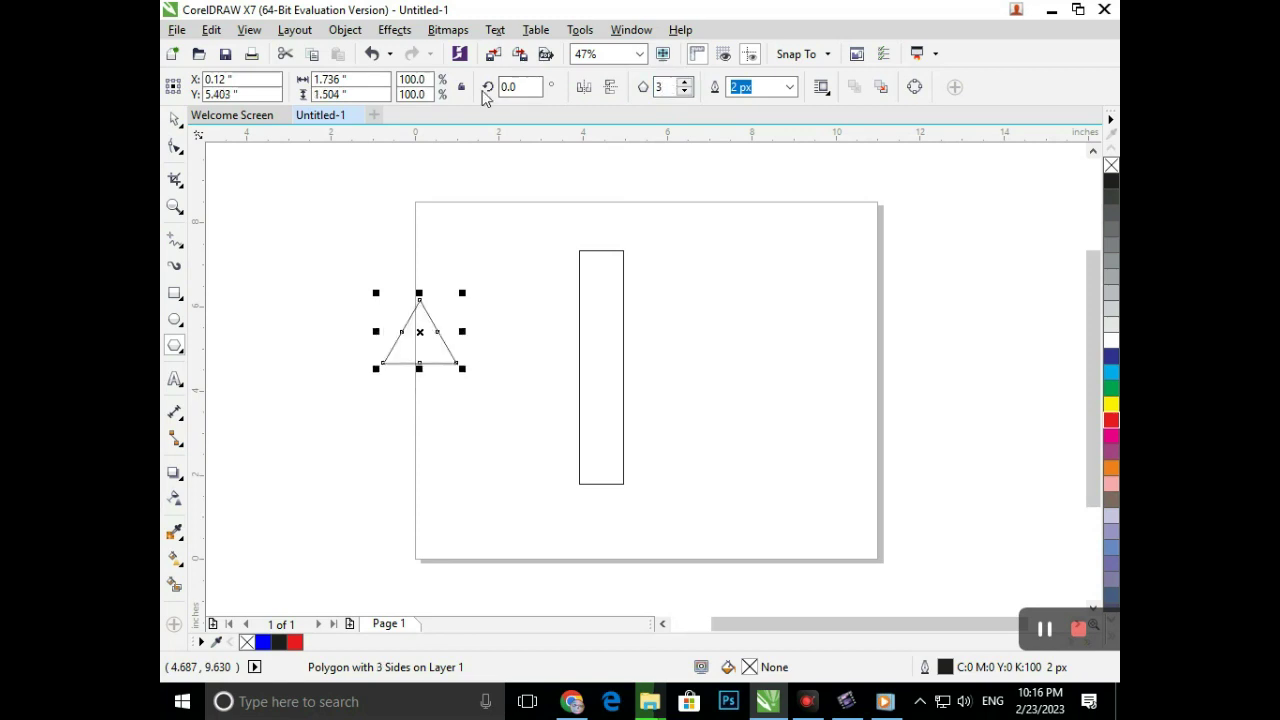
{"action": "left_click", "coordinate": [586, 88]}
{"action": "left_click", "coordinate": [609, 88]}
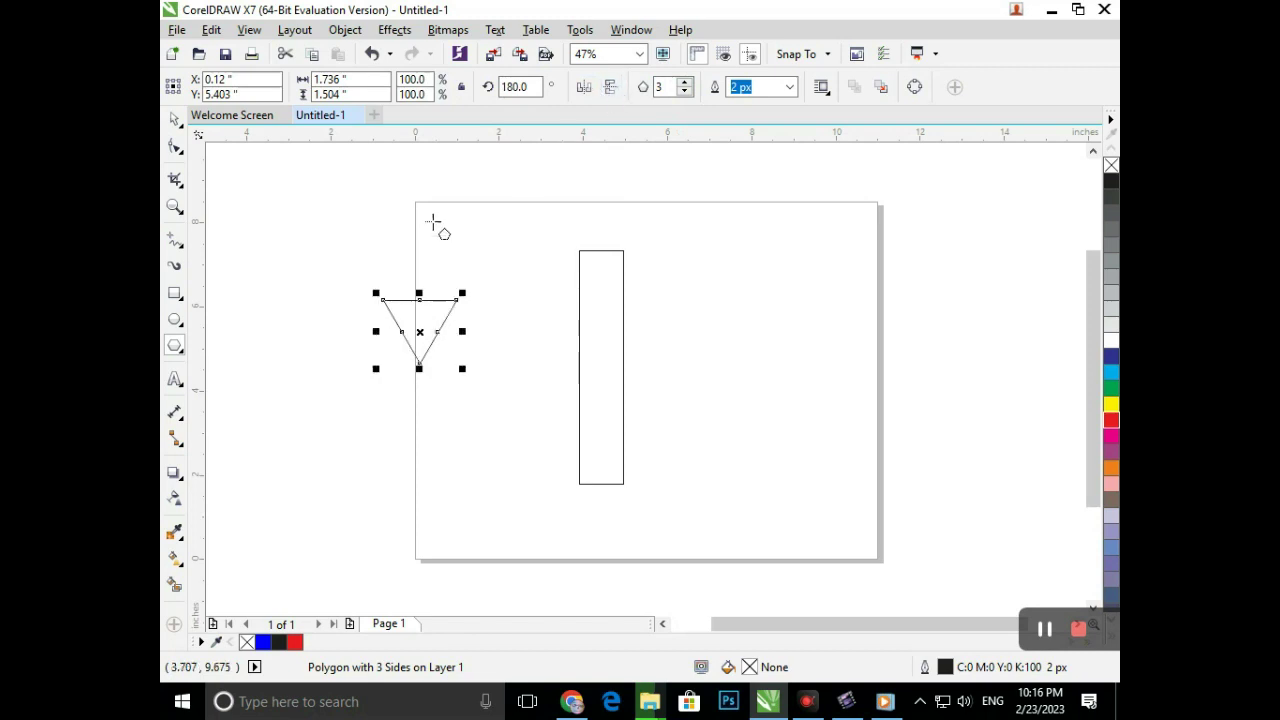
{"action": "left_click", "coordinate": [175, 120]}
{"action": "left_click", "coordinate": [373, 367]}
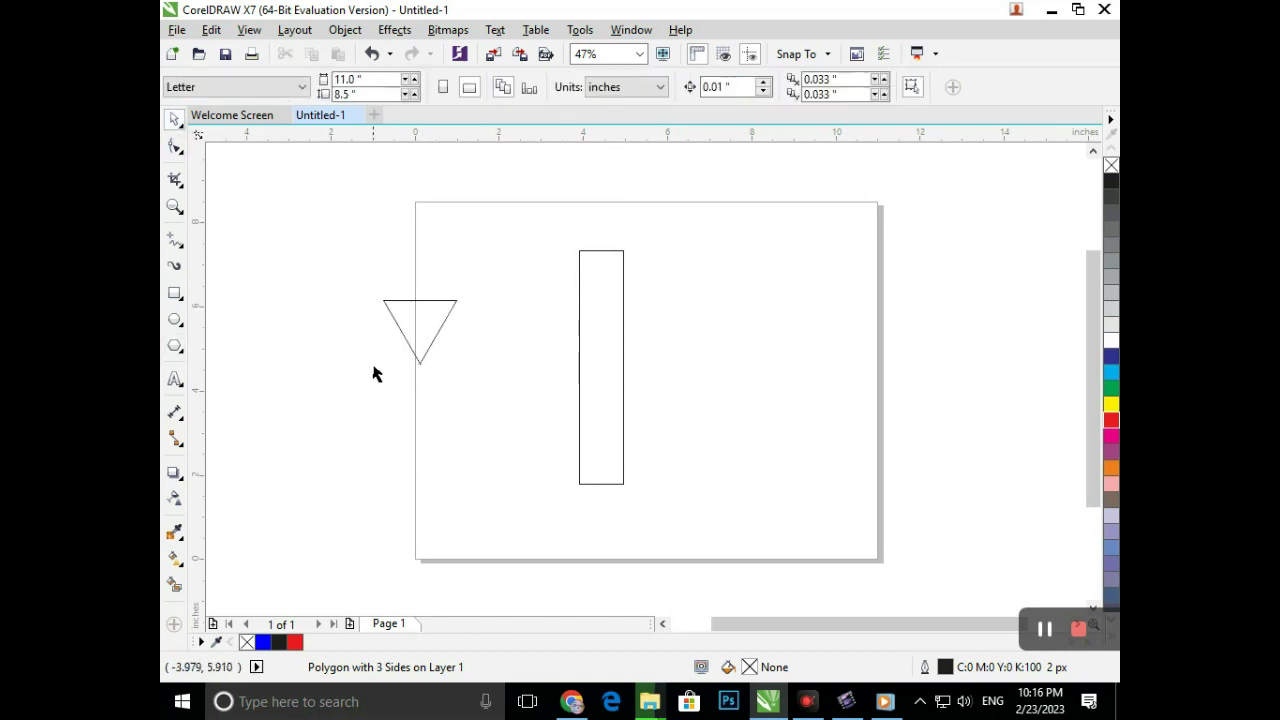
Step: Move the triangle beneath the tall rectangle and scale it to about 1.05 in wide so its upper corners meet the rectangle's lower corners
{"action": "left_click_drag", "start_coordinate": [418, 338], "coordinate": [602, 529]}
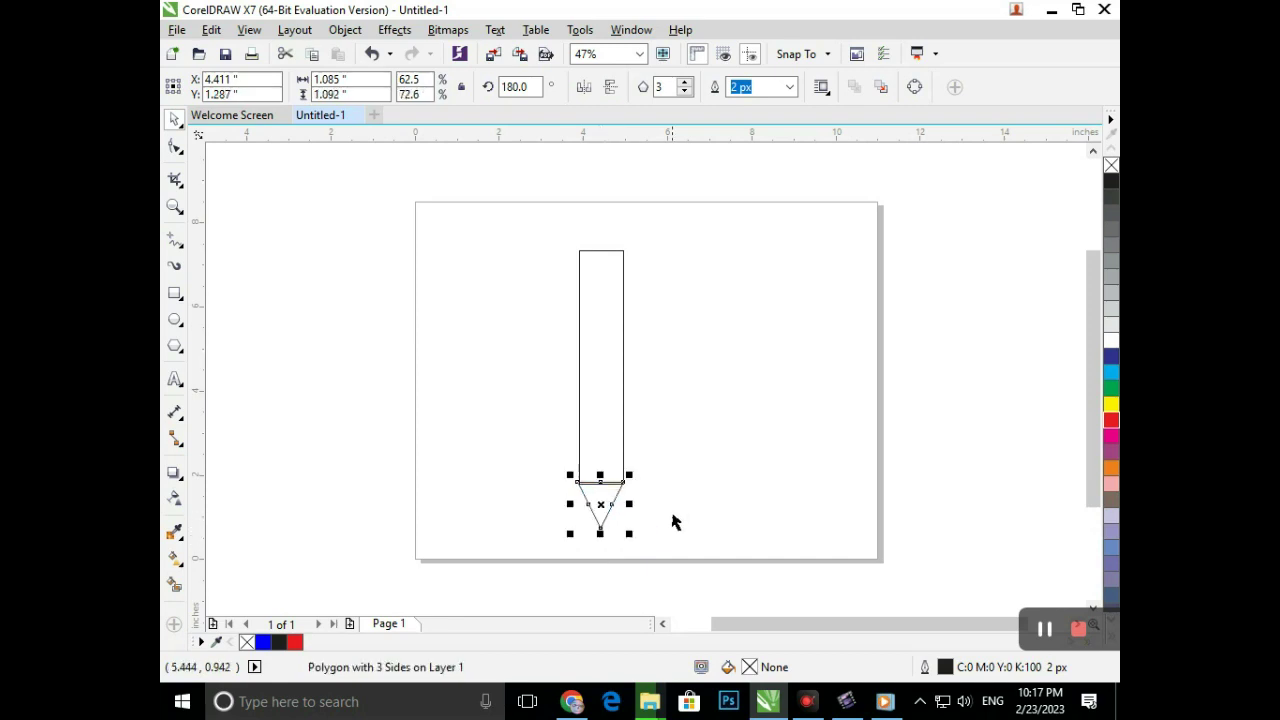
{"action": "left_click", "coordinate": [672, 513]}
{"action": "scroll", "coordinate": [610, 480], "scroll_direction": "up", "scroll_amount": 5}
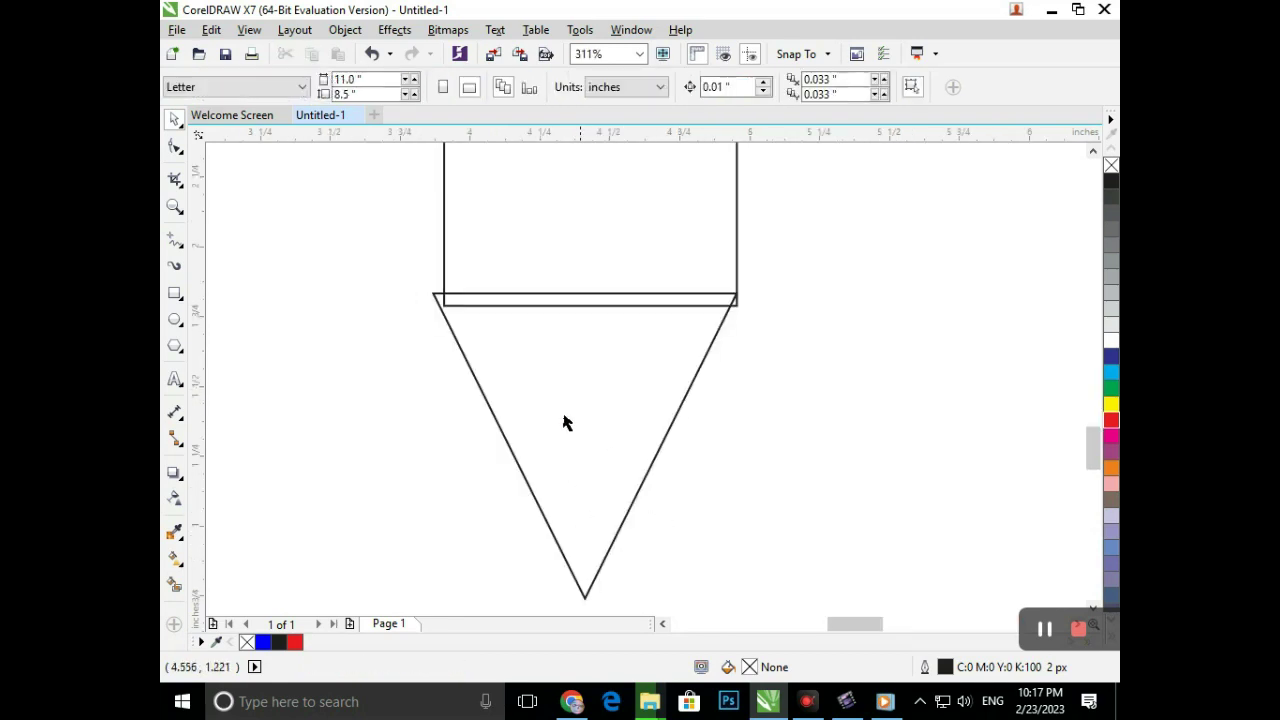
{"action": "left_click_drag", "start_coordinate": [437, 297], "coordinate": [447, 309]}
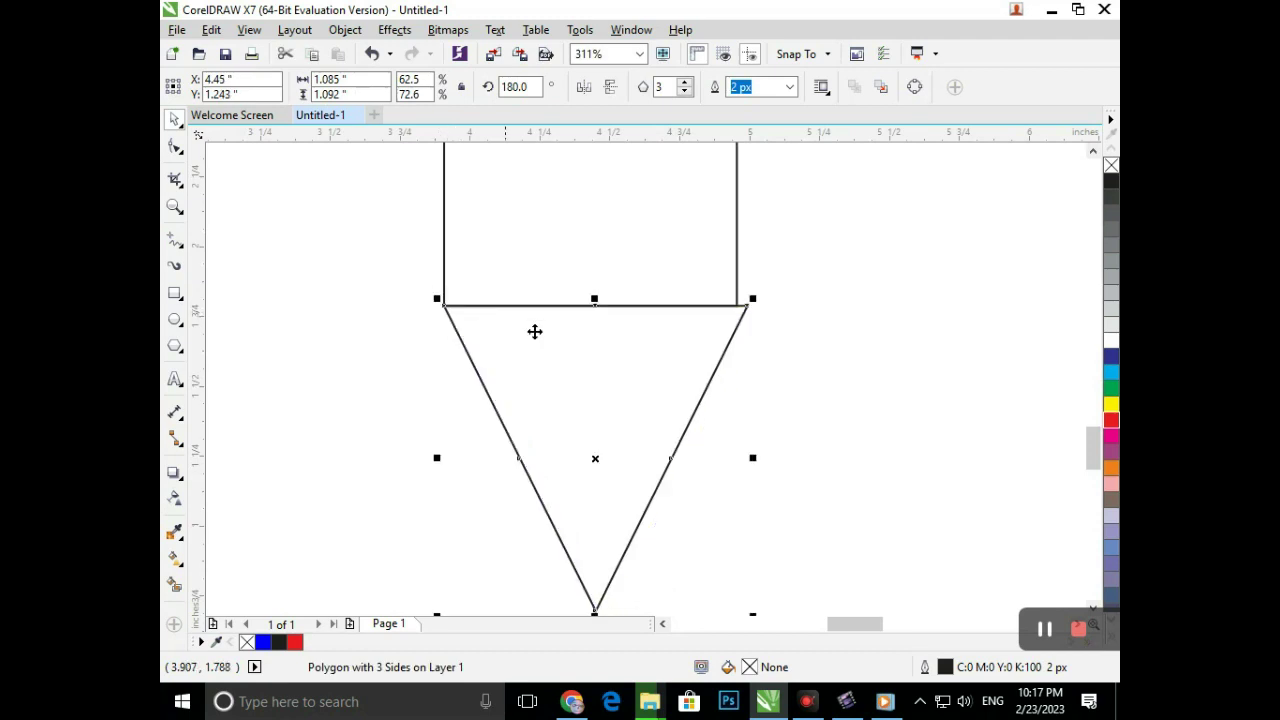
{"action": "left_click_drag", "start_coordinate": [751, 457], "coordinate": [745, 458]}
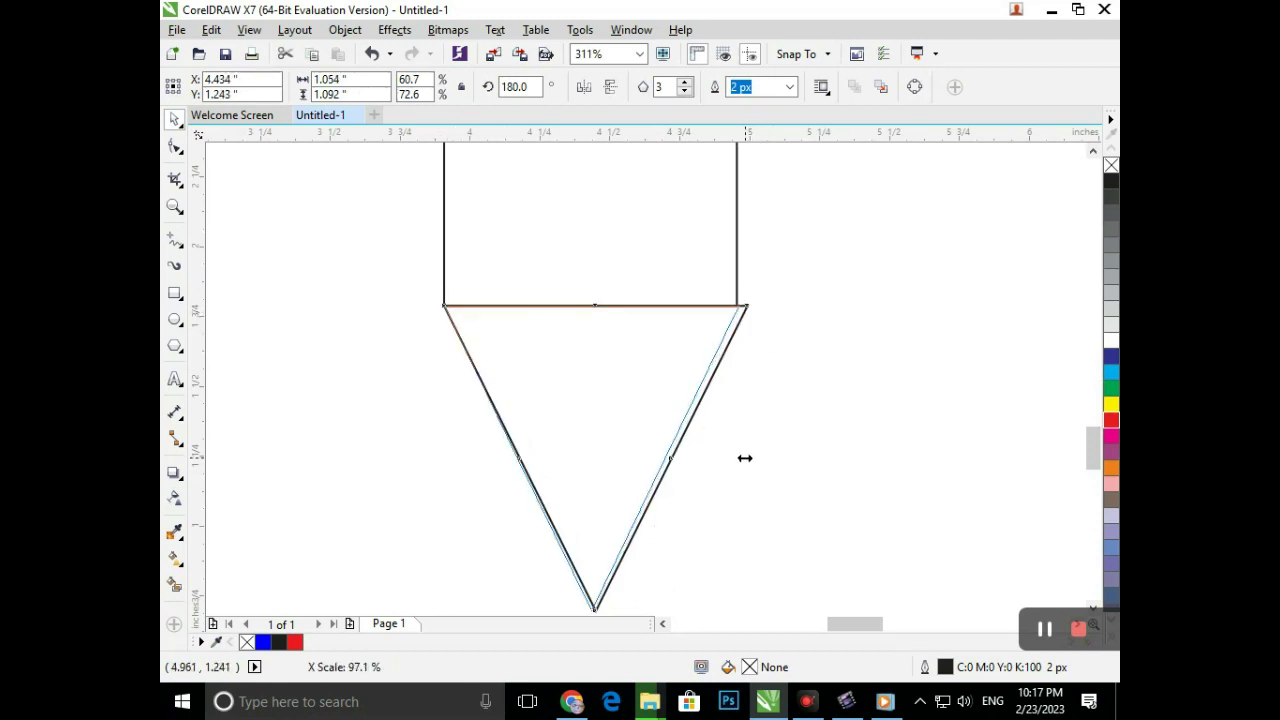
{"action": "left_click_drag", "start_coordinate": [745, 458], "coordinate": [743, 457]}
{"action": "left_click", "coordinate": [791, 477]}
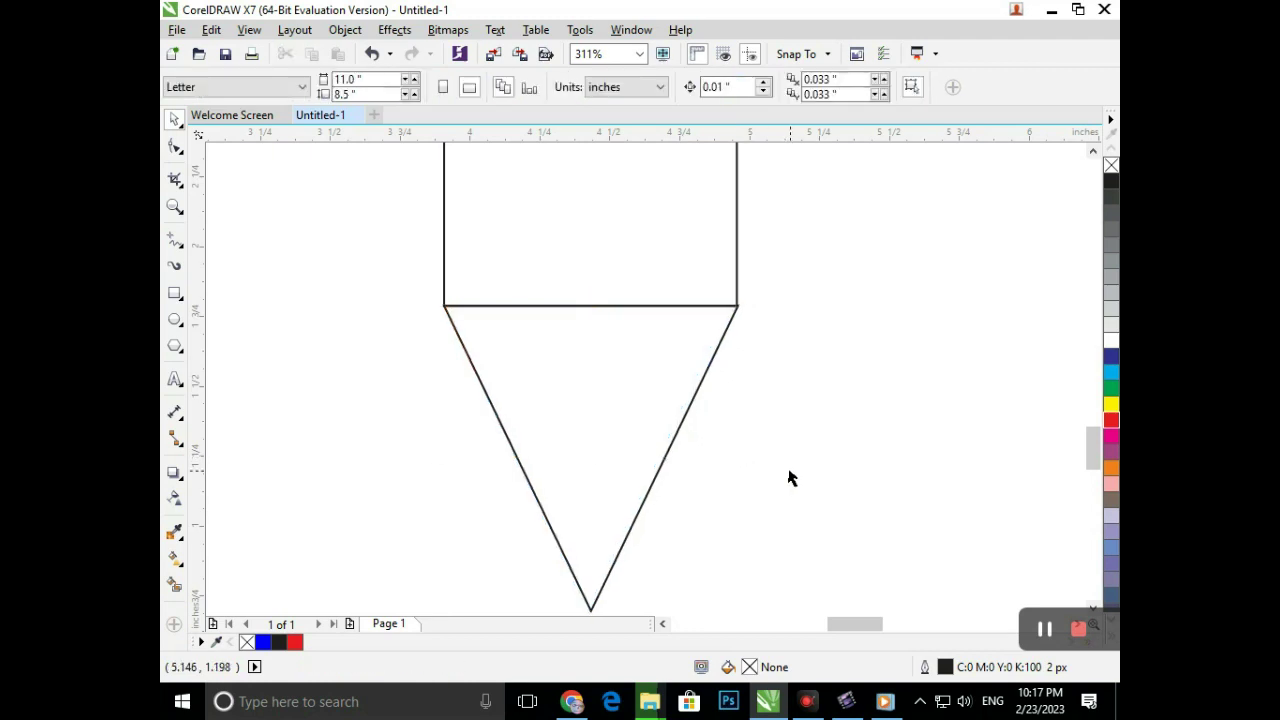
Step: Remove the line dividing the rectangle from the triangle with the Virtual Segment Delete tool
{"action": "scroll", "coordinate": [632, 400], "scroll_direction": "down", "scroll_amount": 5}
{"action": "scroll", "coordinate": [603, 437], "scroll_direction": "up", "scroll_amount": 4}
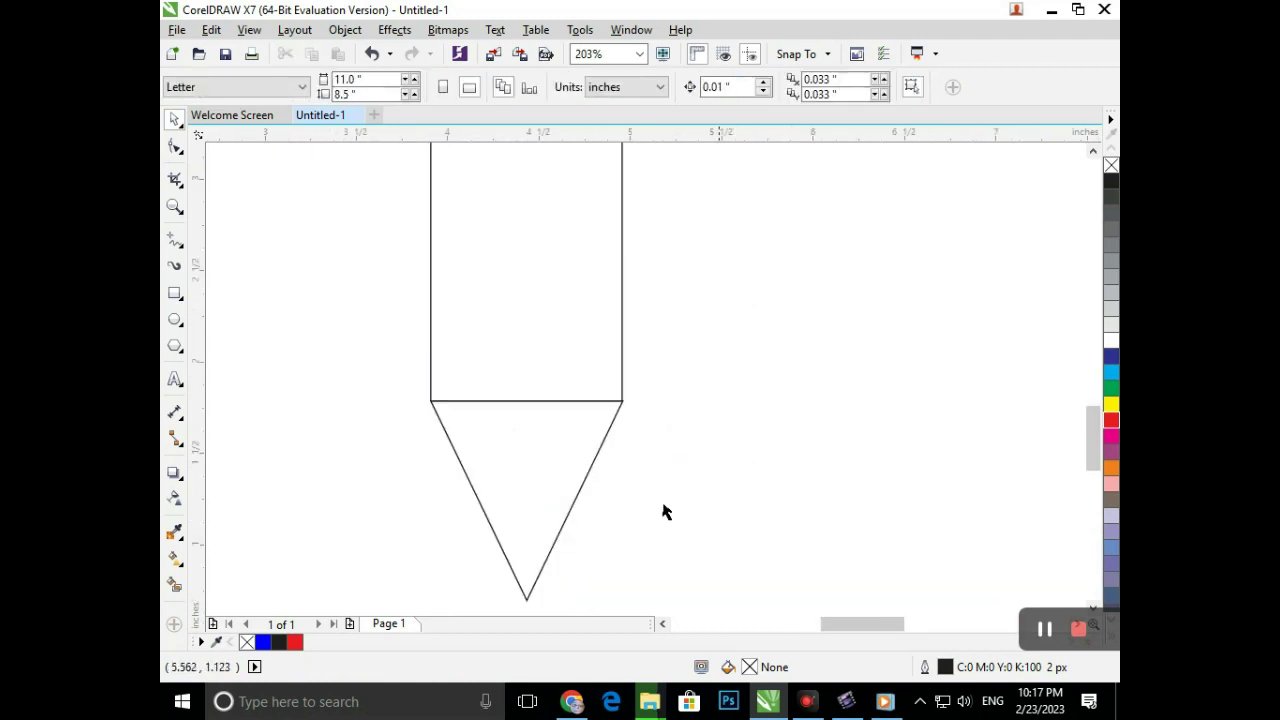
{"action": "left_click", "coordinate": [183, 187]}
{"action": "left_click", "coordinate": [244, 220]}
{"action": "left_click_drag", "start_coordinate": [518, 352], "coordinate": [523, 416]}
{"action": "scroll", "coordinate": [550, 448], "scroll_direction": "down", "scroll_amount": 4}
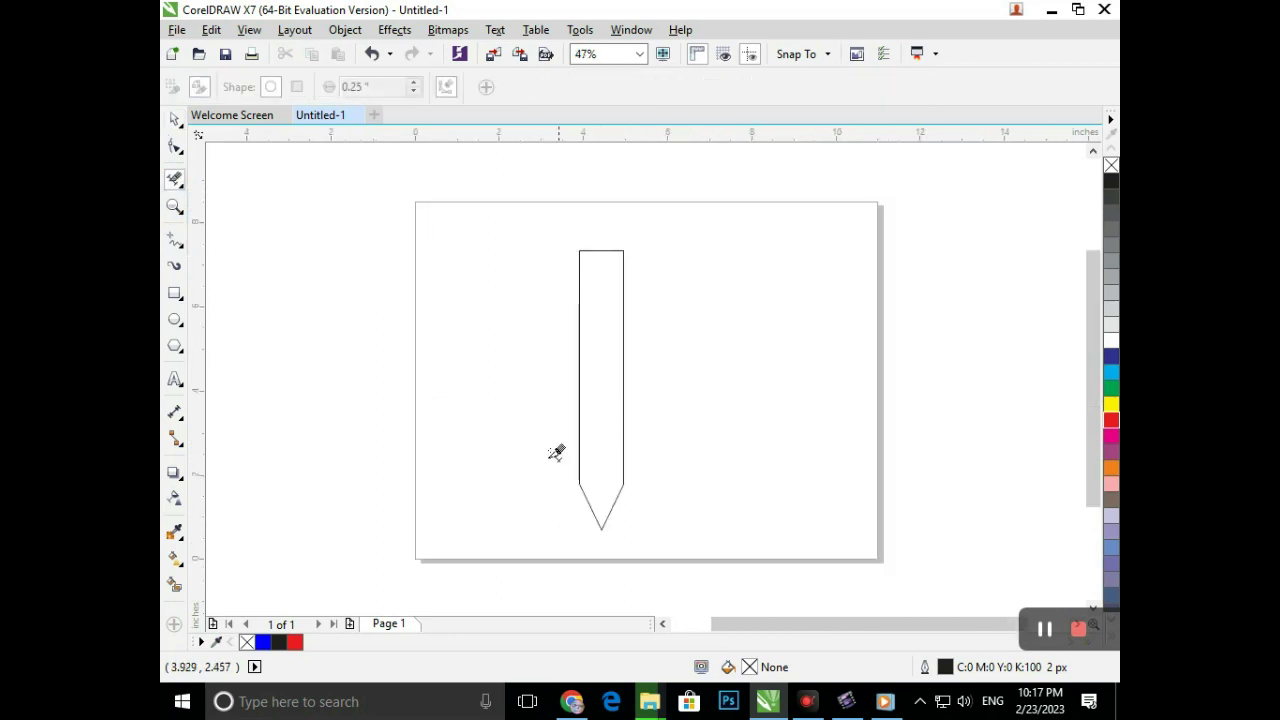
Step: Draw a wide ellipse of about 3.23 × 1.09 in and place it centred over the upper end of the pointed shaft
{"action": "left_click", "coordinate": [183, 327]}
{"action": "left_click", "coordinate": [251, 320]}
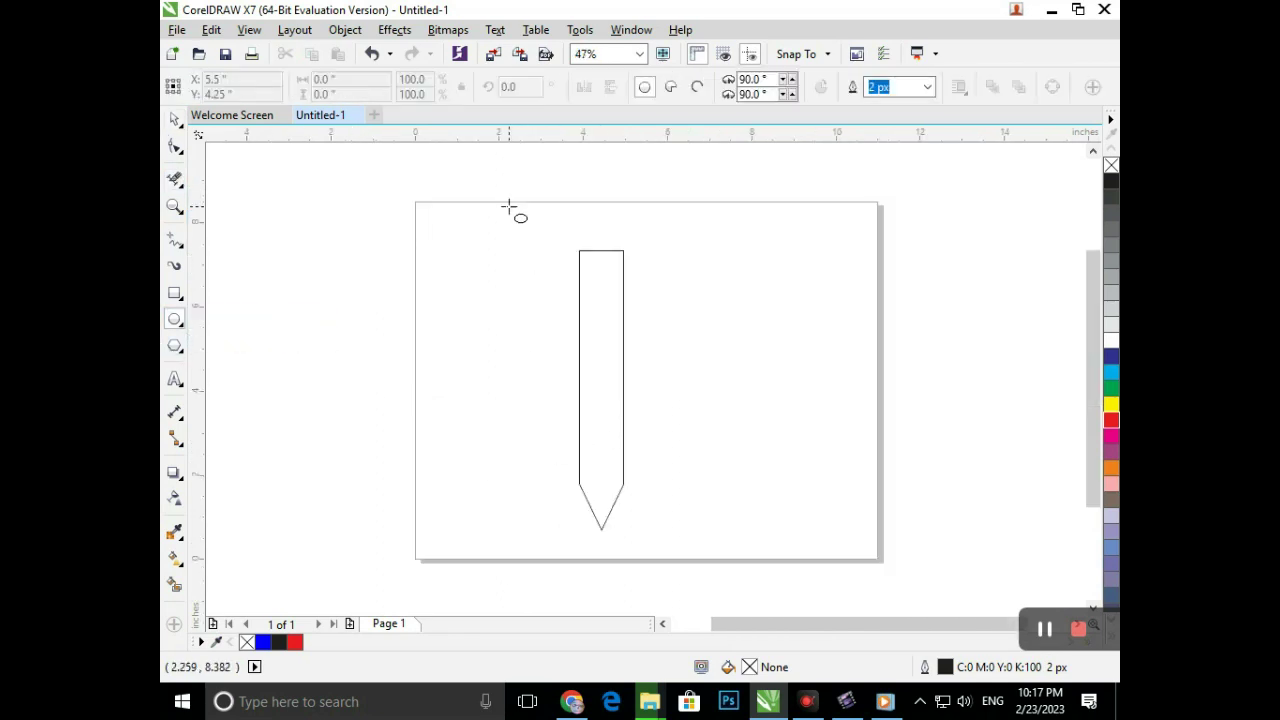
{"action": "mouse_move", "coordinate": [508, 206]}
{"action": "left_mouse_down"}
{"action": "mouse_move", "coordinate": [648, 241]}
{"action": "mouse_move", "coordinate": [691, 266]}
{"action": "mouse_move", "coordinate": [644, 252]}
{"action": "mouse_move", "coordinate": [651, 263]}
{"action": "left_mouse_up"}
{"action": "key", "text": "space"}
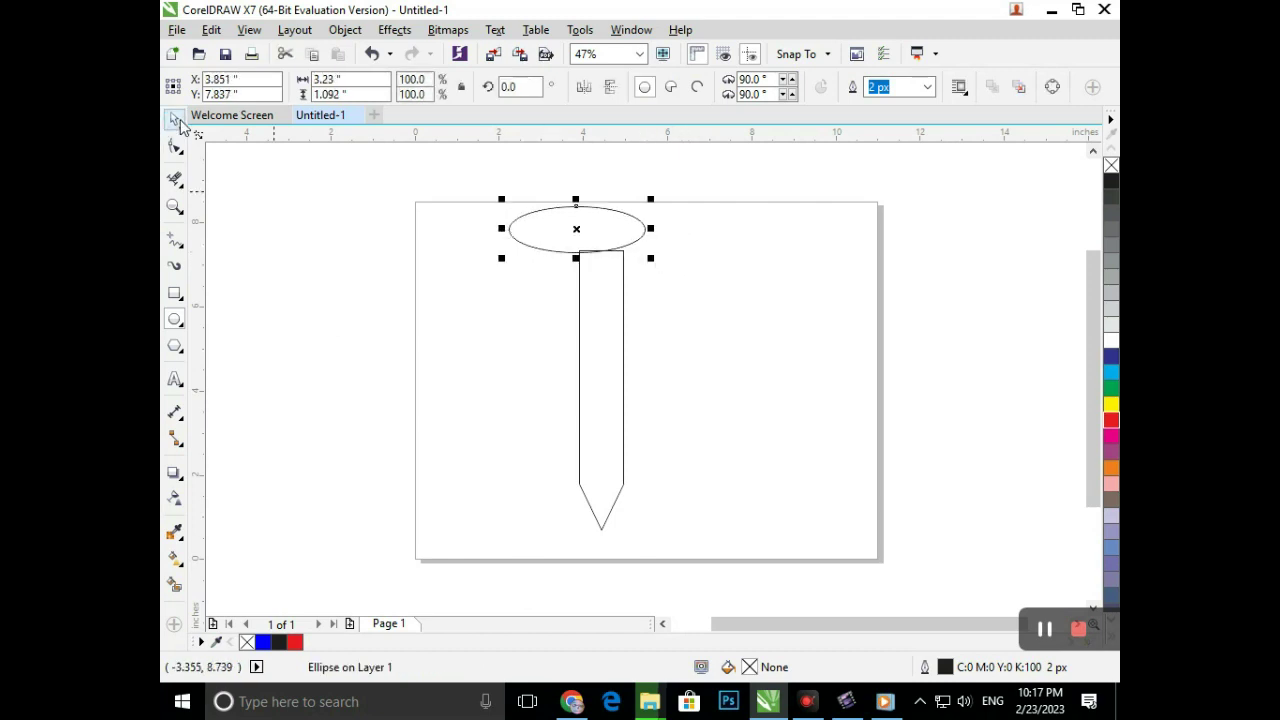
{"action": "left_click", "coordinate": [475, 262]}
{"action": "left_click_drag", "start_coordinate": [512, 236], "coordinate": [530, 264]}
{"action": "key", "text": "ctrl+z"}
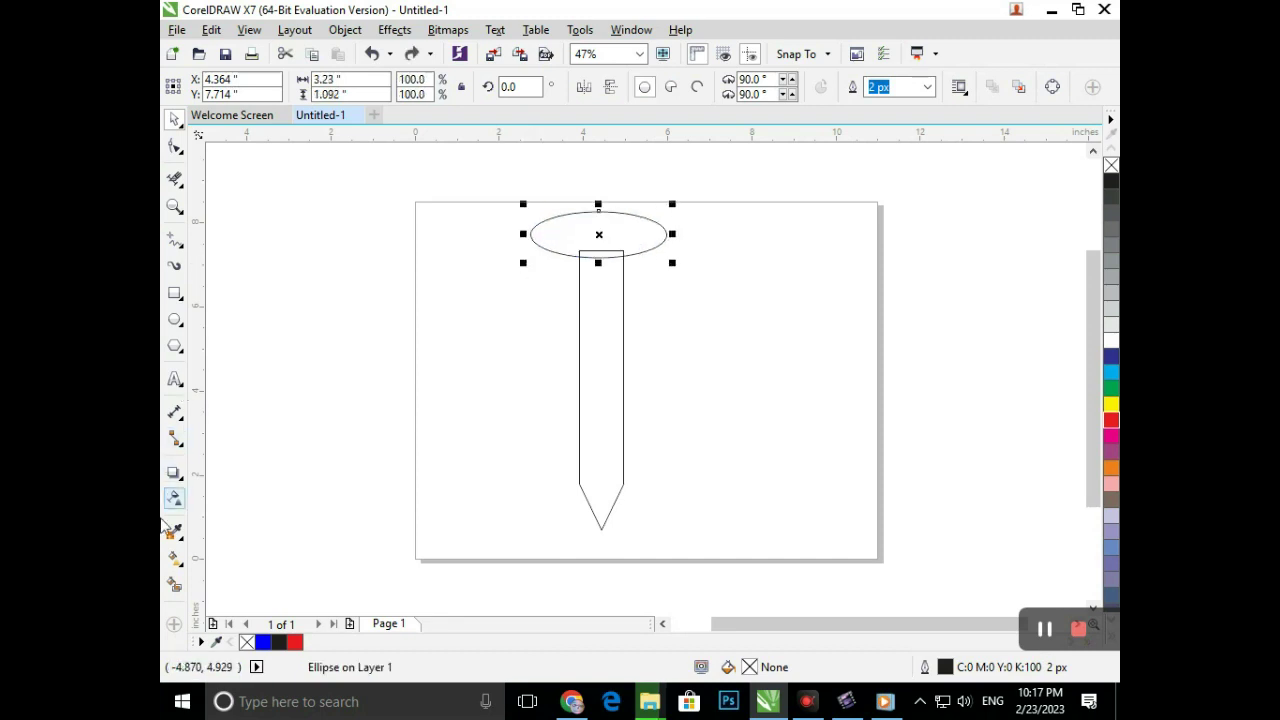
Step: Apply a one-step inside contour to the ellipse with an offset of 0.204 in
{"action": "left_click", "coordinate": [174, 472]}
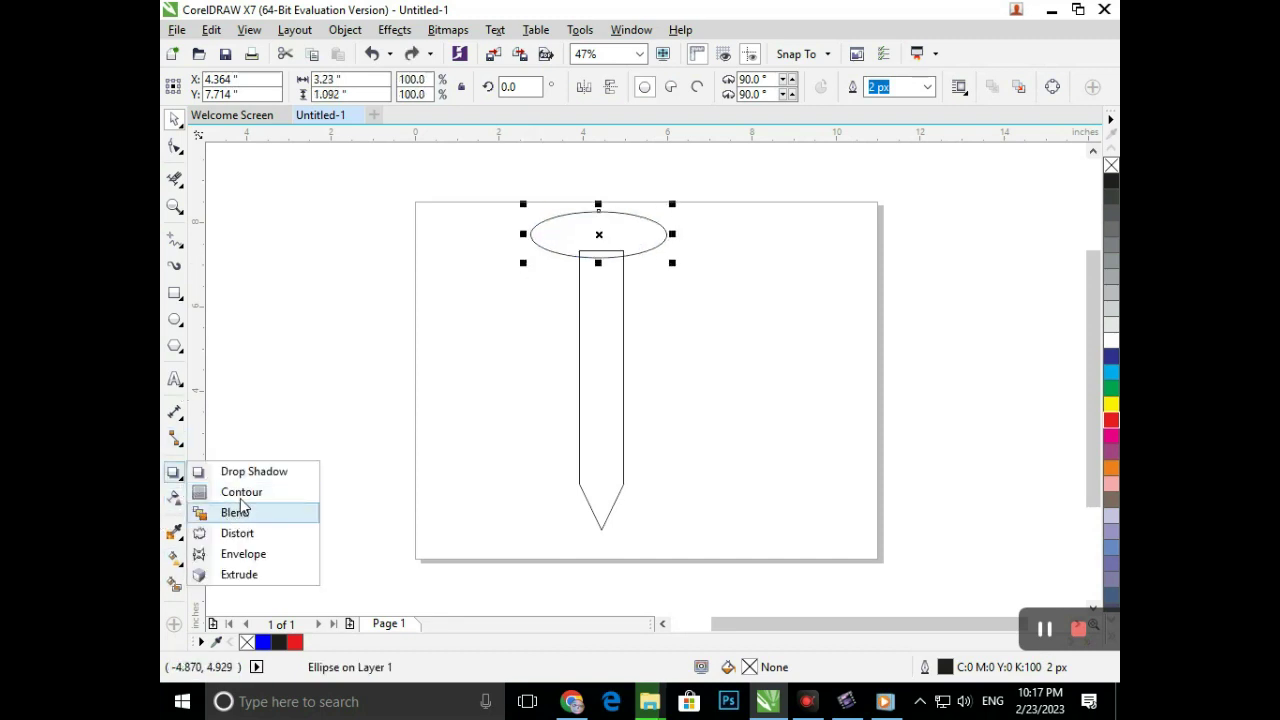
{"action": "left_click", "coordinate": [238, 508]}
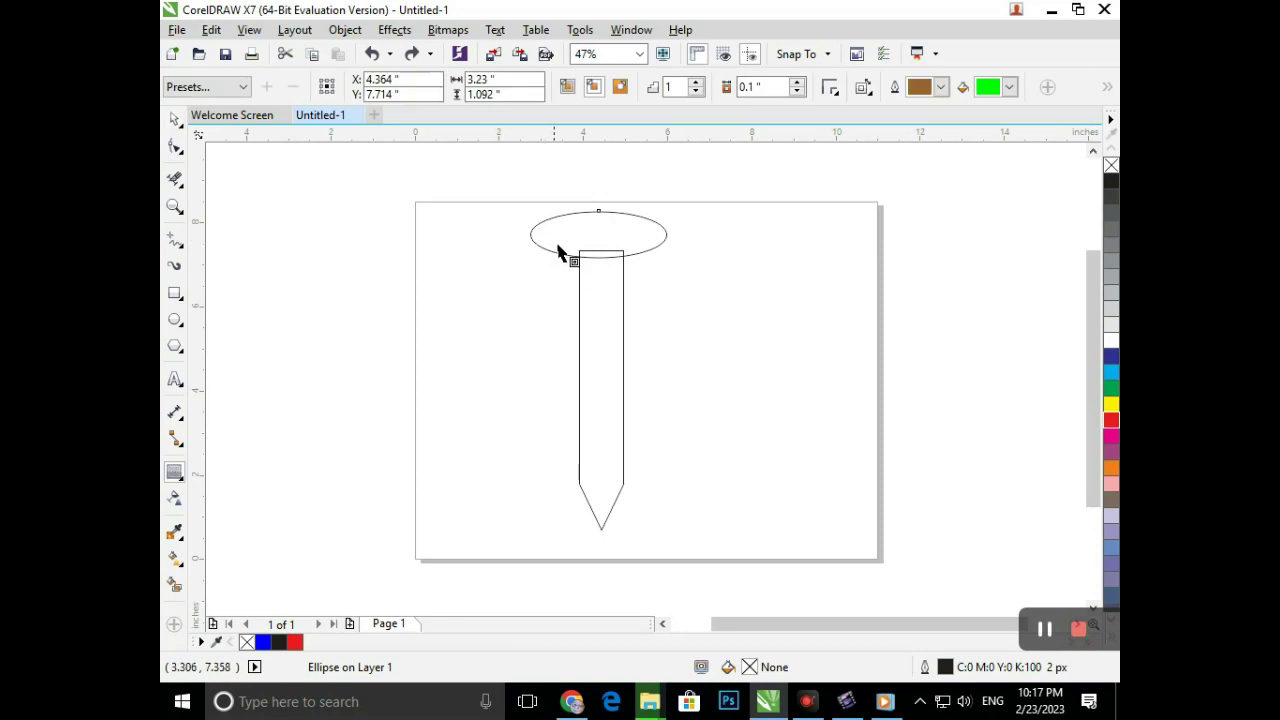
{"action": "left_click_drag", "start_coordinate": [597, 214], "coordinate": [599, 222]}
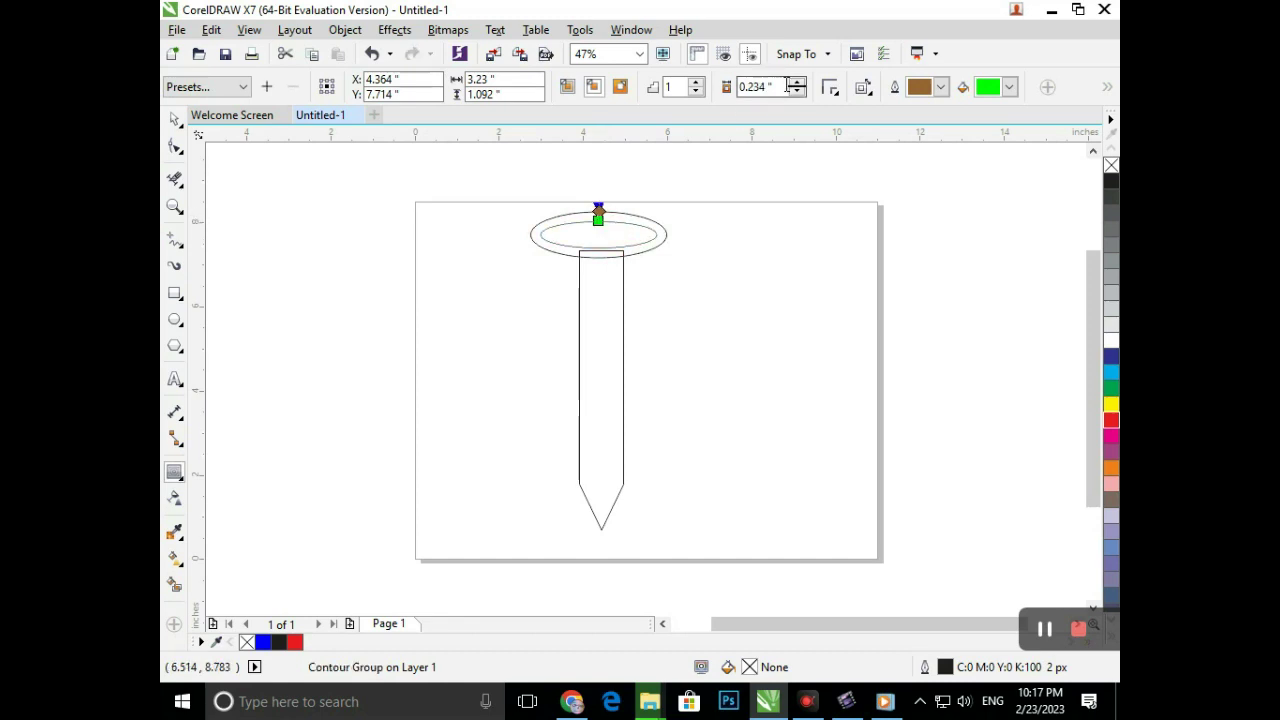
{"action": "left_click", "coordinate": [797, 83]}
{"action": "left_click", "coordinate": [797, 92]}
{"action": "left_click", "coordinate": [174, 120]}
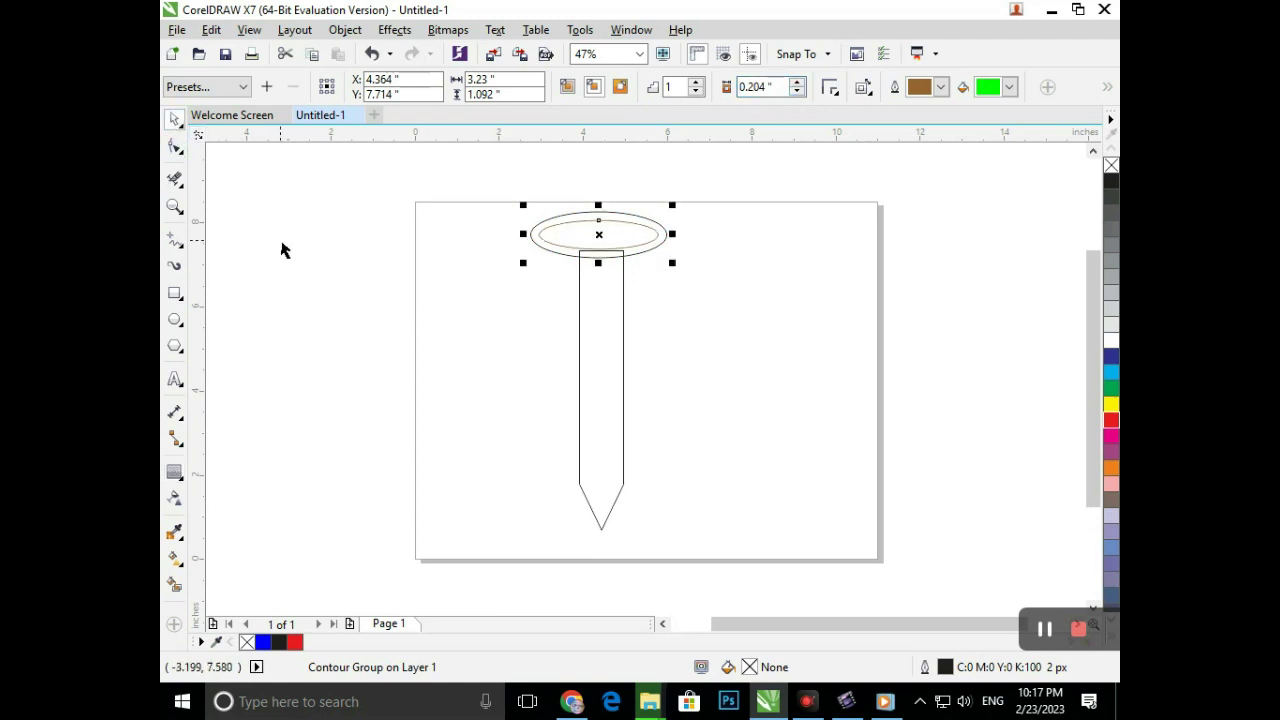
Step: Nudge the contoured ellipse down to a Y position of 7.634 in so its inner outline overlaps the shaft's top
{"action": "left_click", "coordinate": [281, 243]}
{"action": "left_click_drag", "start_coordinate": [503, 171], "coordinate": [732, 268]}
{"action": "left_click", "coordinate": [650, 287]}
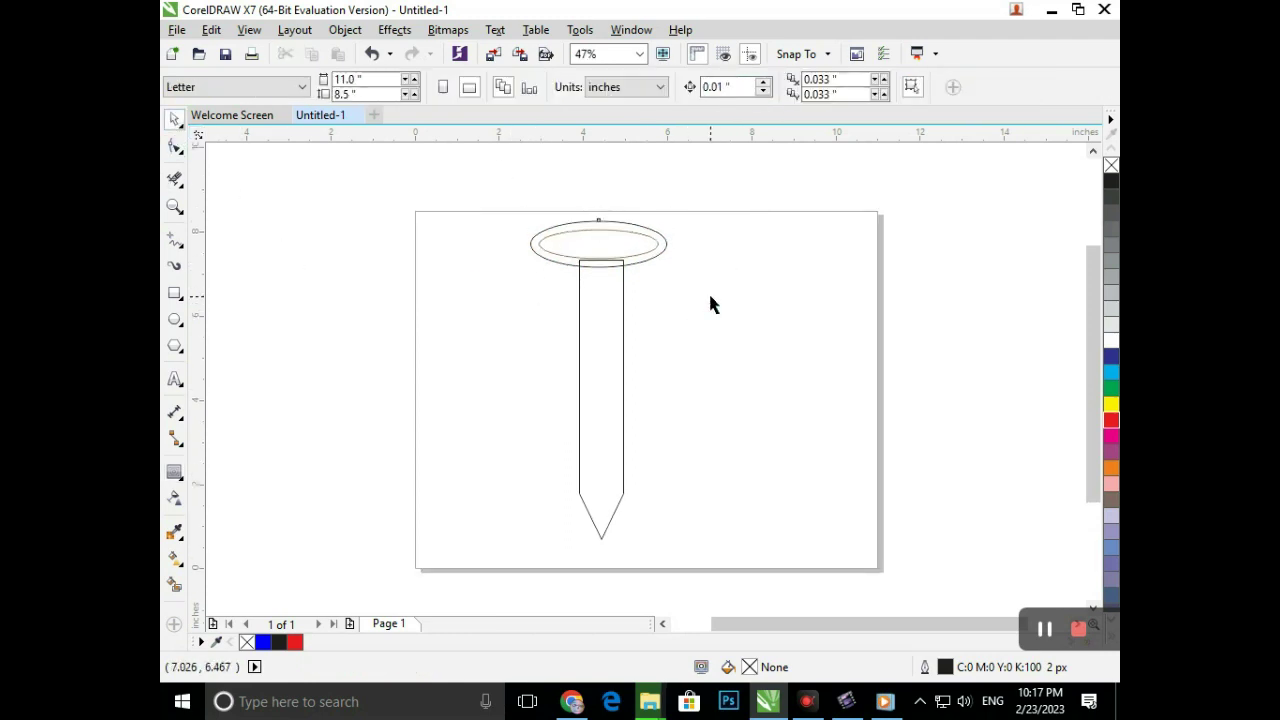
{"action": "key", "text": "Tab"}
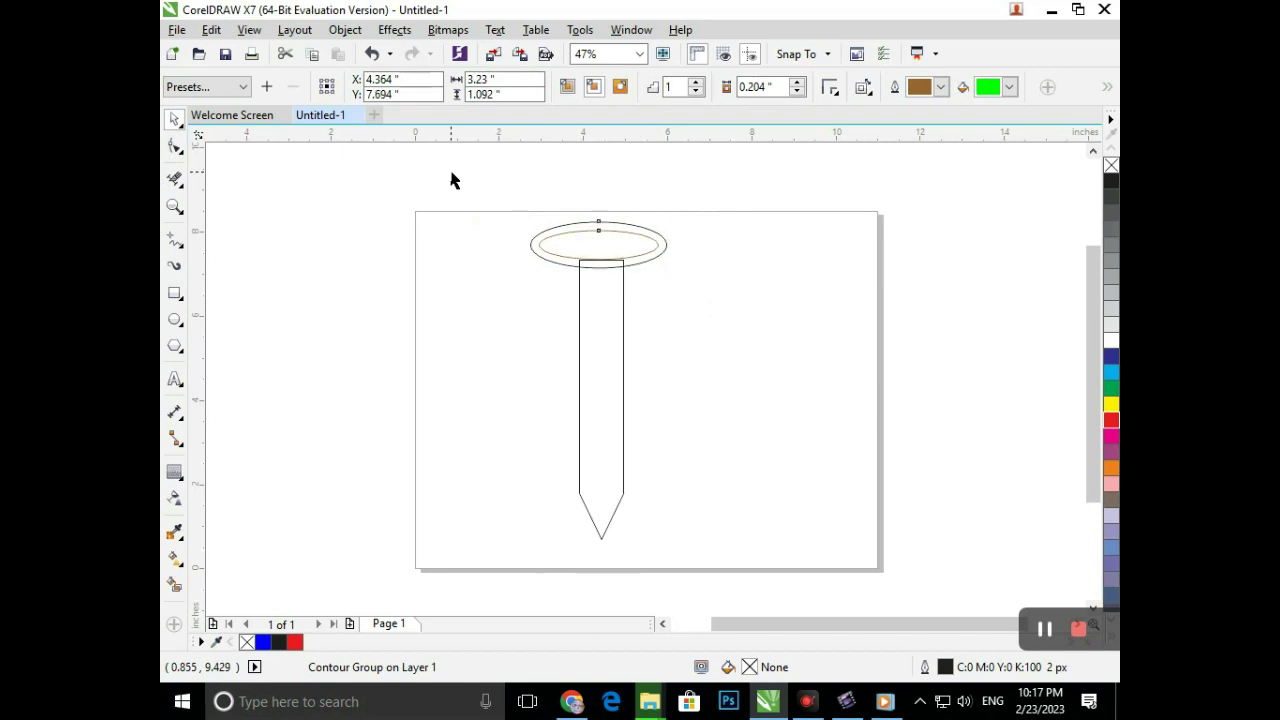
{"action": "key", "text": "Down"}
{"action": "key", "text": "Up"}
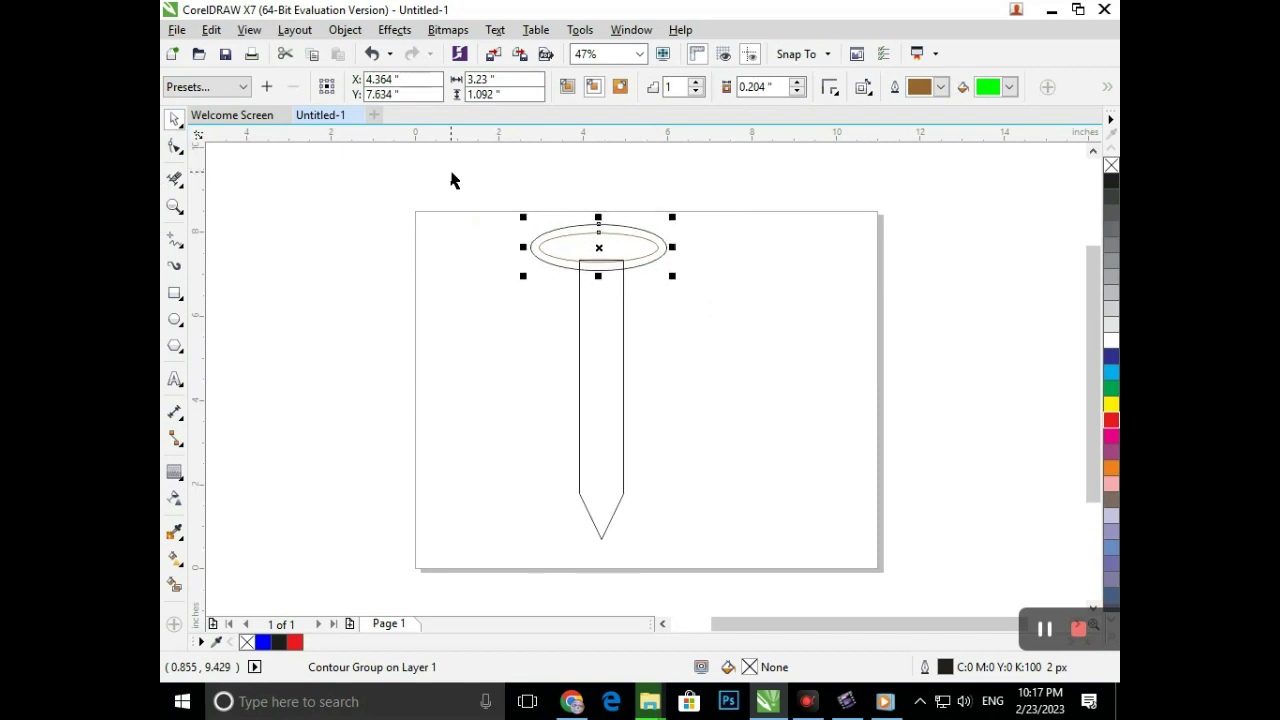
Step: Break the contour group apart and delete the ellipse and shaft segments that overlap at the junction
{"action": "left_click", "coordinate": [345, 29]}
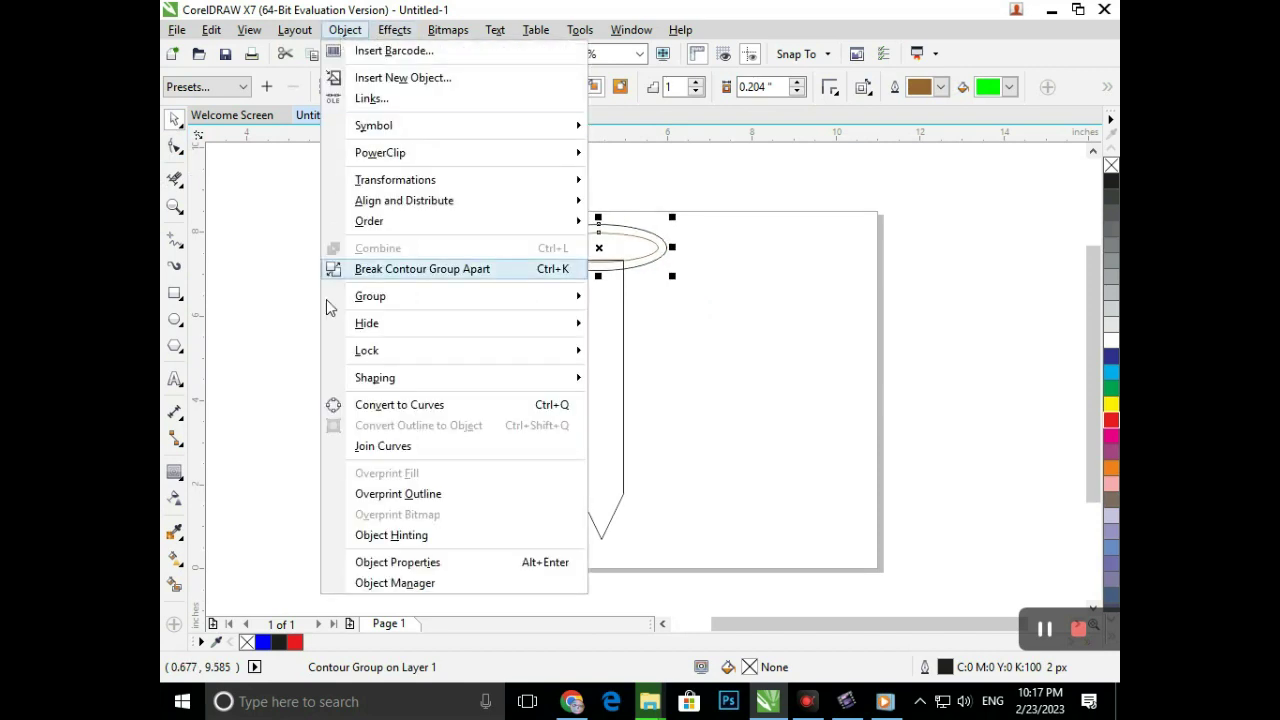
{"action": "left_click", "coordinate": [403, 270]}
{"action": "left_click", "coordinate": [246, 226]}
{"action": "left_click", "coordinate": [174, 178]}
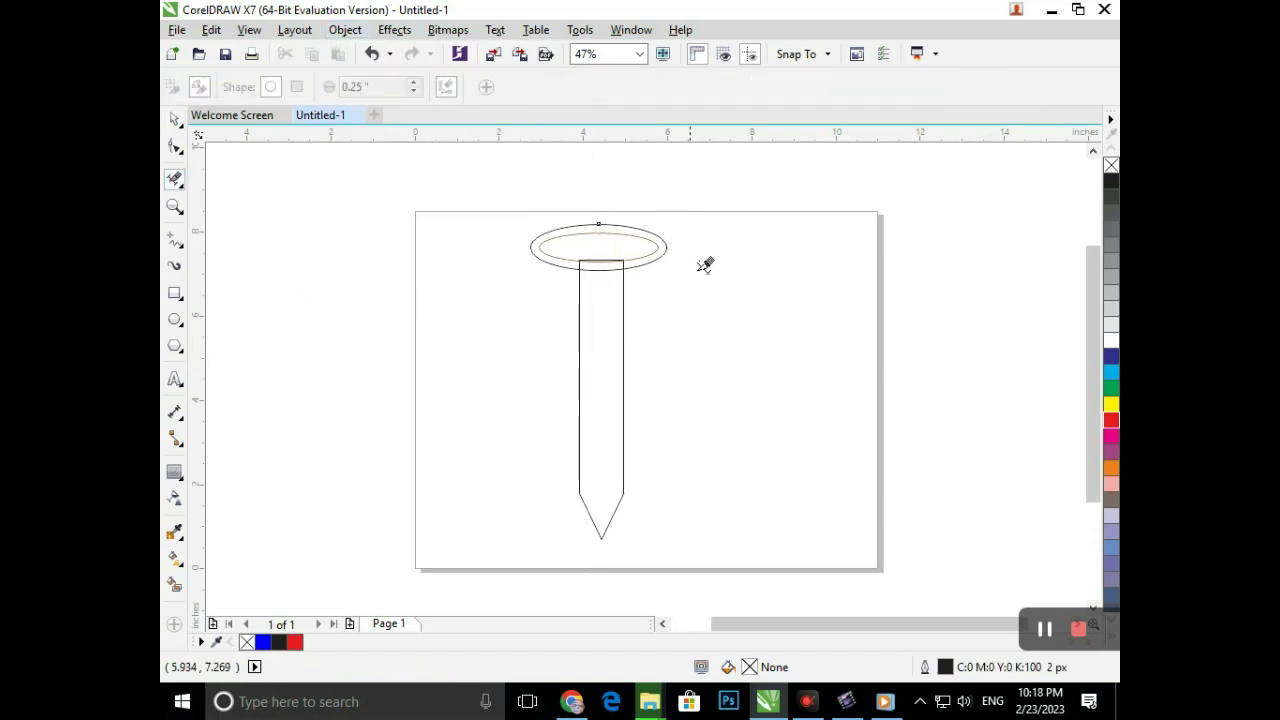
{"action": "left_click", "coordinate": [592, 262]}
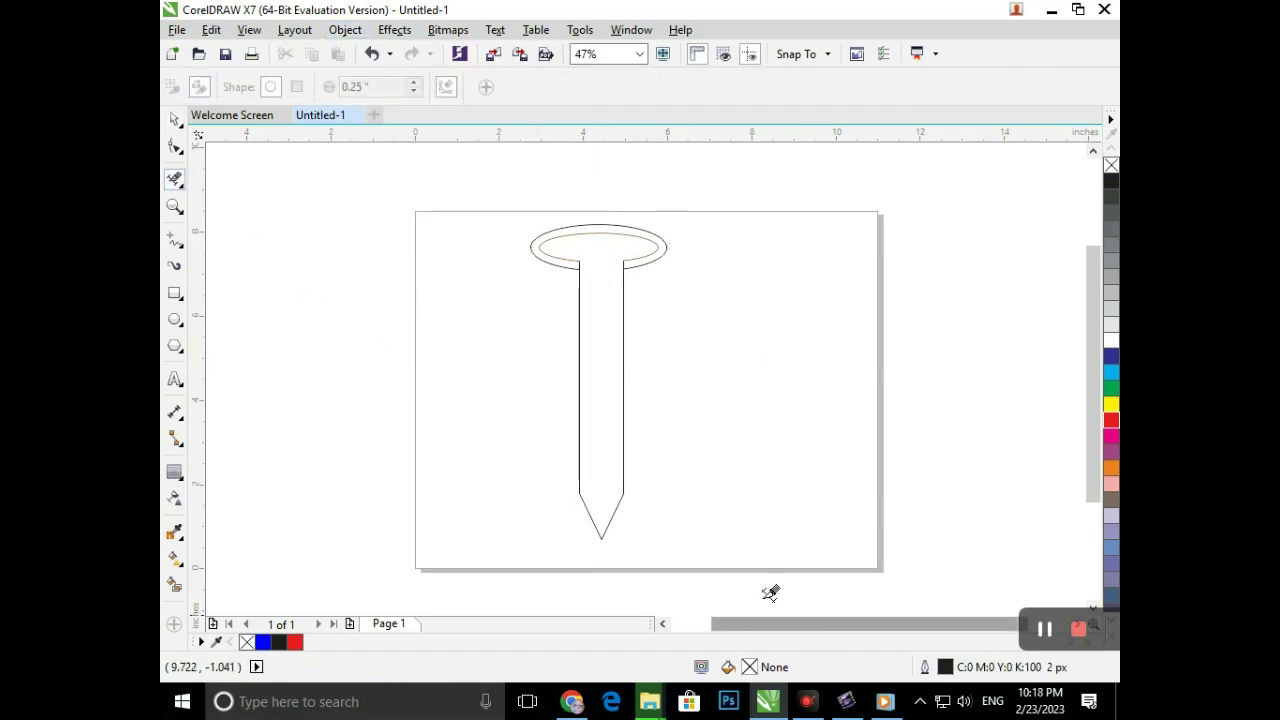
Step: Fill the shaft with its inner head and the surrounding ring with blue using Smart Fill
{"action": "left_click", "coordinate": [174, 585]}
{"action": "left_click", "coordinate": [586, 457]}
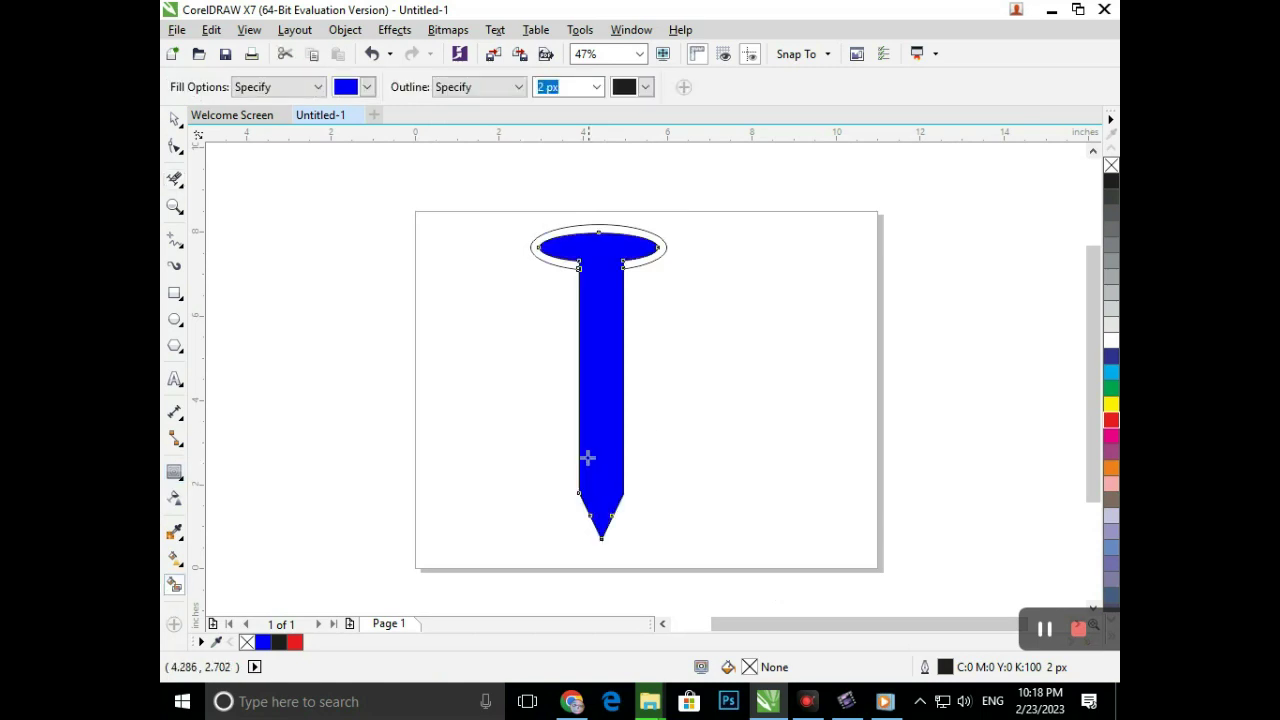
{"action": "left_click", "coordinate": [643, 258]}
{"action": "left_click", "coordinate": [174, 118]}
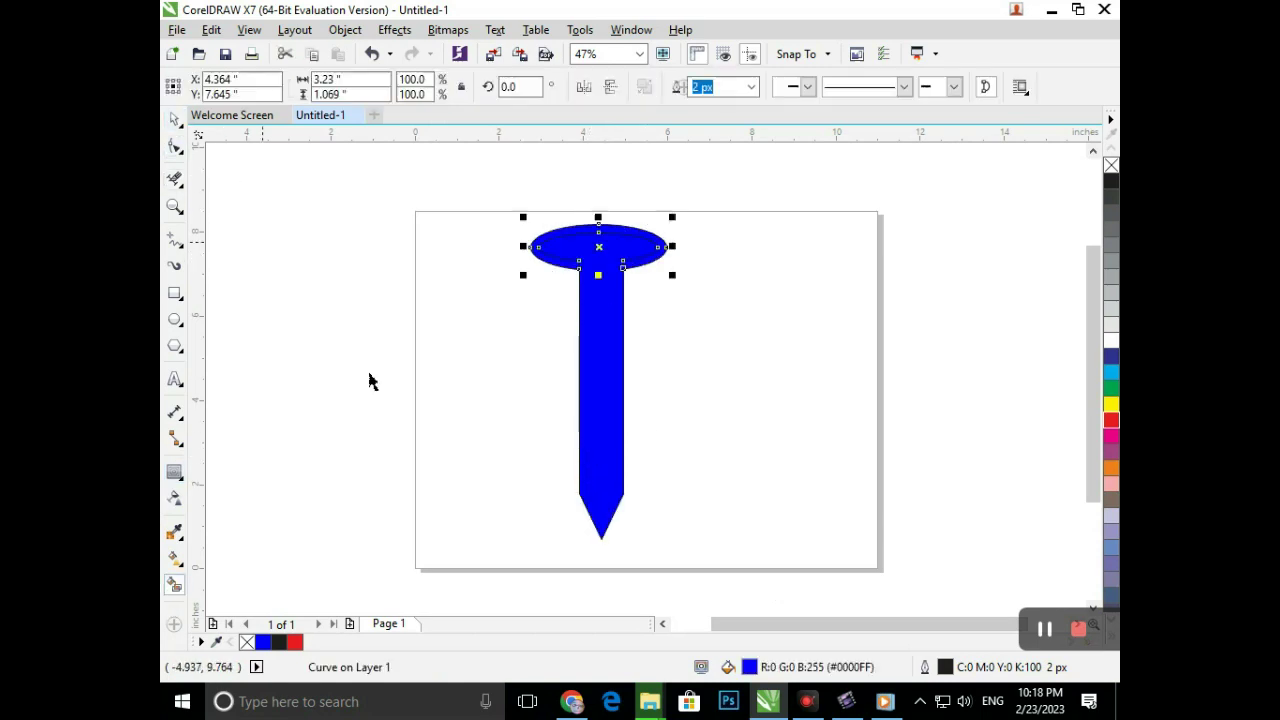
Step: Move the blue head ring off to the side of the shape, and undo the move
{"action": "left_click", "coordinate": [369, 380]}
{"action": "left_click", "coordinate": [575, 268]}
{"action": "left_click_drag", "start_coordinate": [575, 268], "coordinate": [400, 316]}
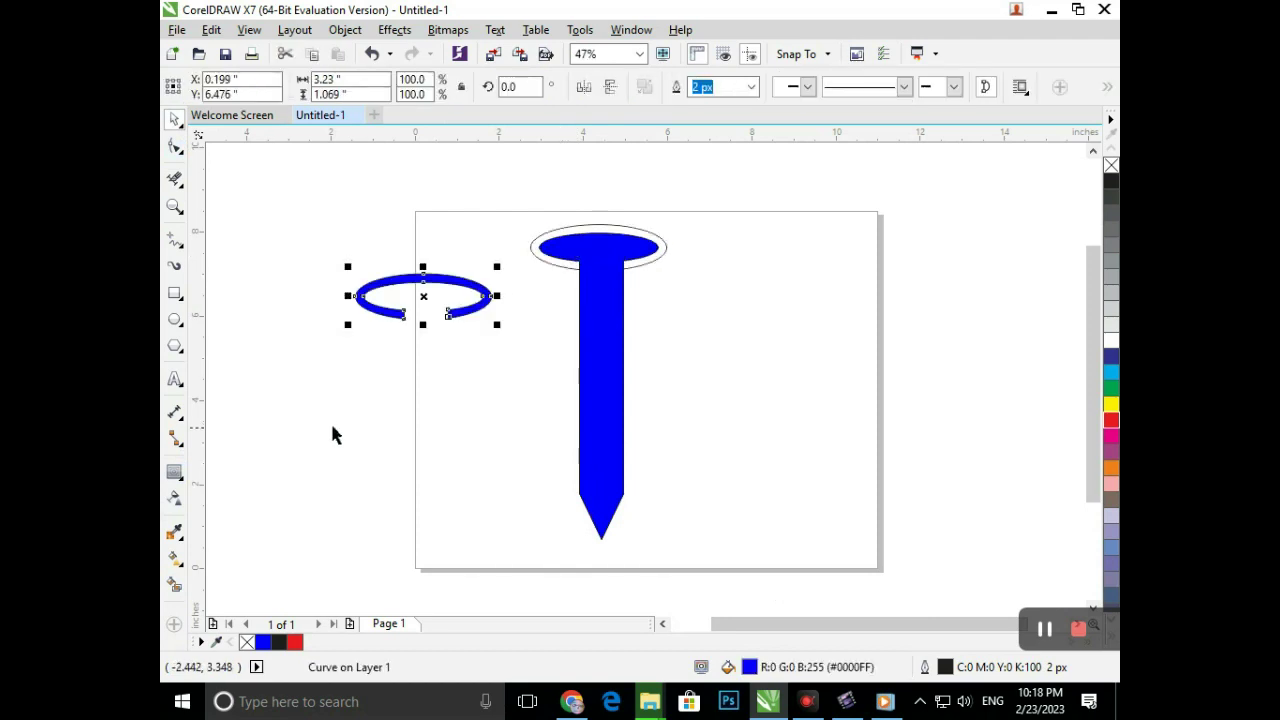
{"action": "key", "text": "ctrl+z"}
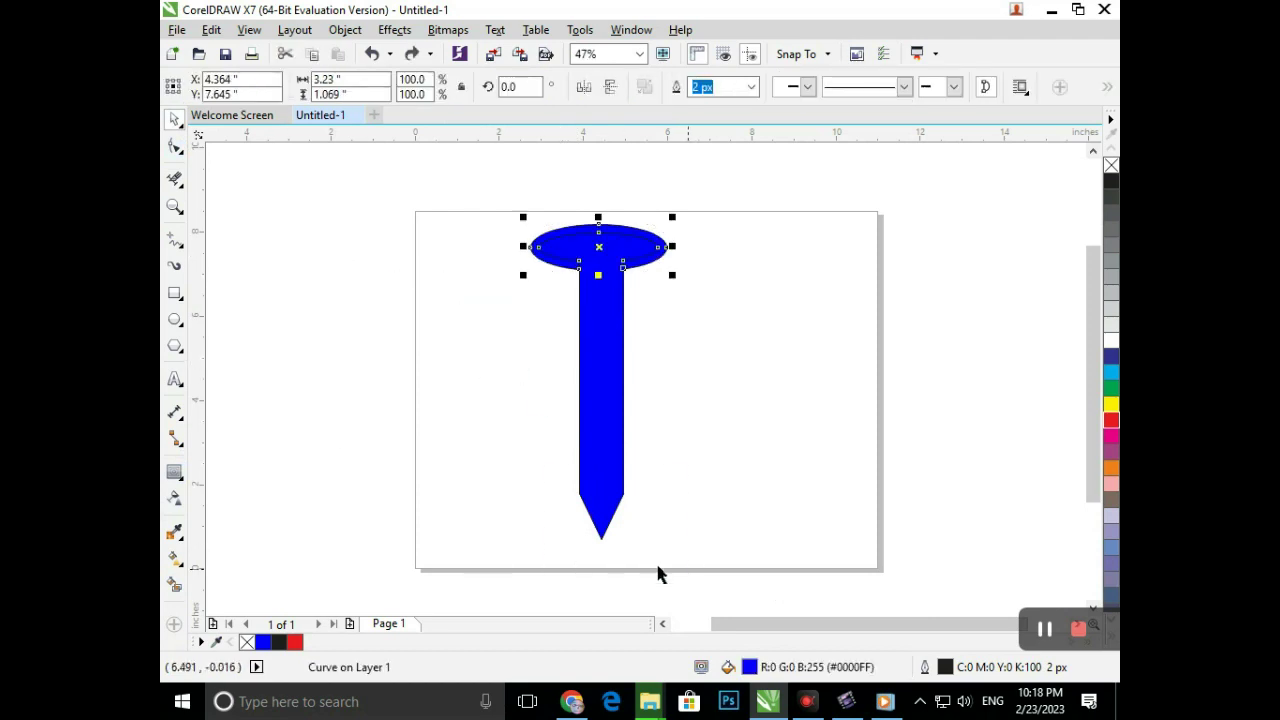
Step: Weld all parts of the shape into a single outline and fill it with blue using Smart Fill
{"action": "left_click_drag", "start_coordinate": [683, 571], "coordinate": [503, 198]}
{"action": "left_click", "coordinate": [678, 87]}
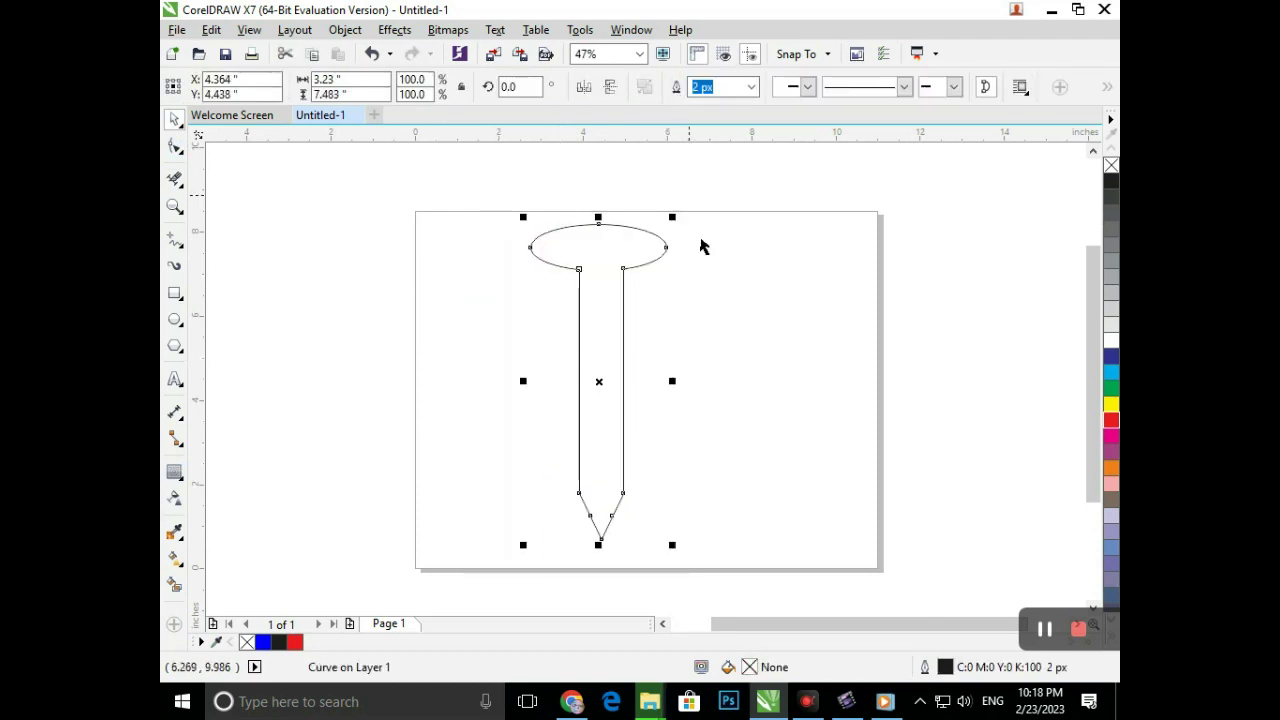
{"action": "left_click", "coordinate": [708, 387]}
{"action": "left_click", "coordinate": [594, 437]}
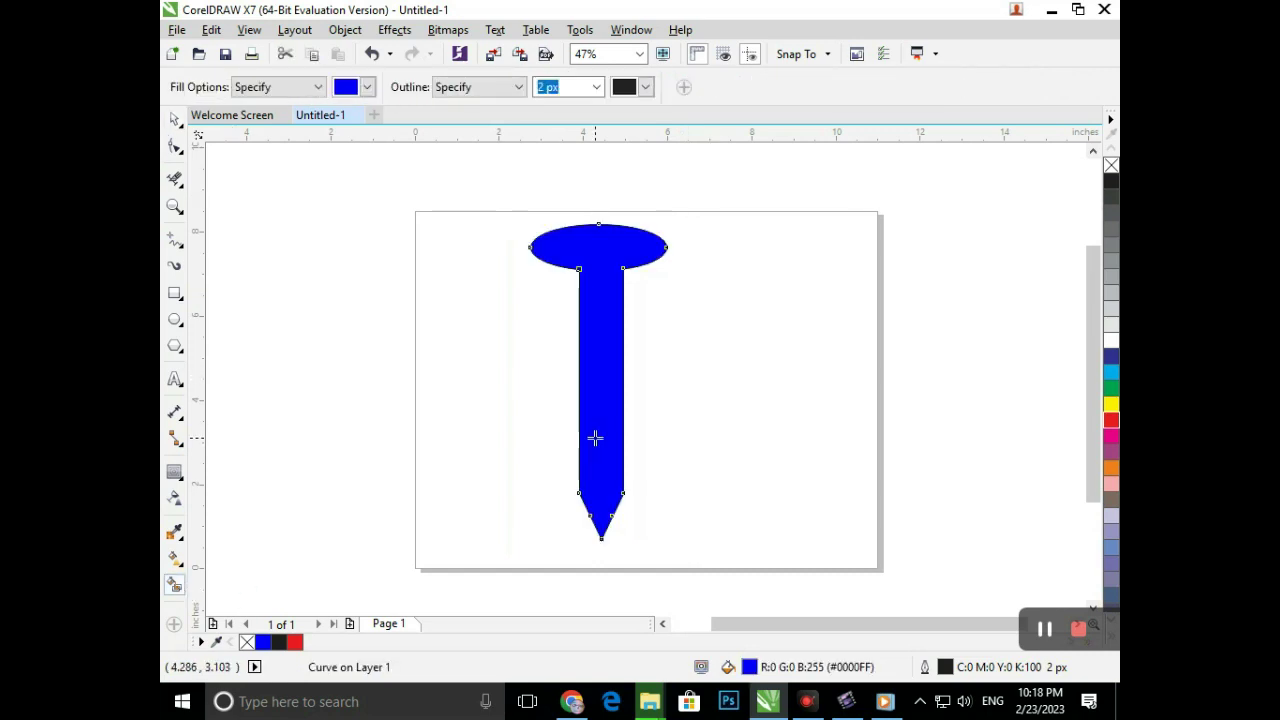
{"action": "left_click", "coordinate": [174, 120]}
{"action": "left_click", "coordinate": [441, 353]}
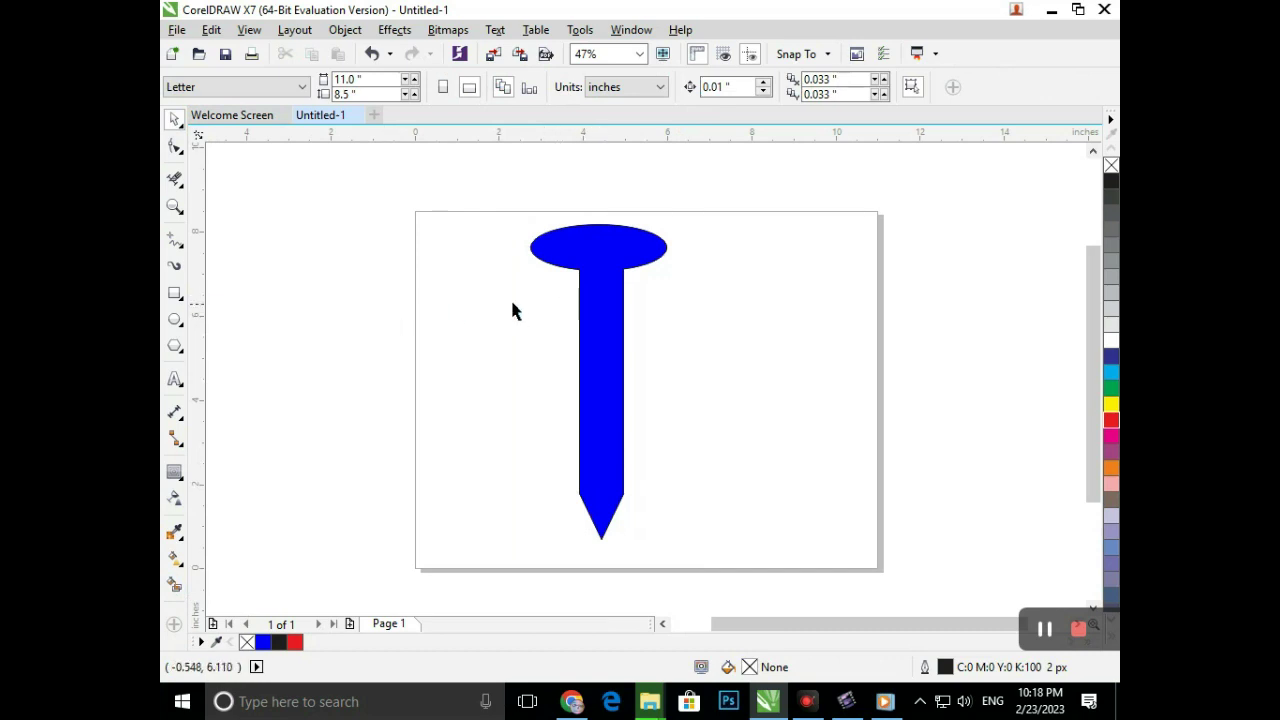
Step: Undo the fills, the weld, the segment deletions and the contour break-apart
{"action": "key", "text": "ctrl+z"}
{"action": "key", "text": "ctrl+z"}
{"action": "key", "text": "ctrl+z"}
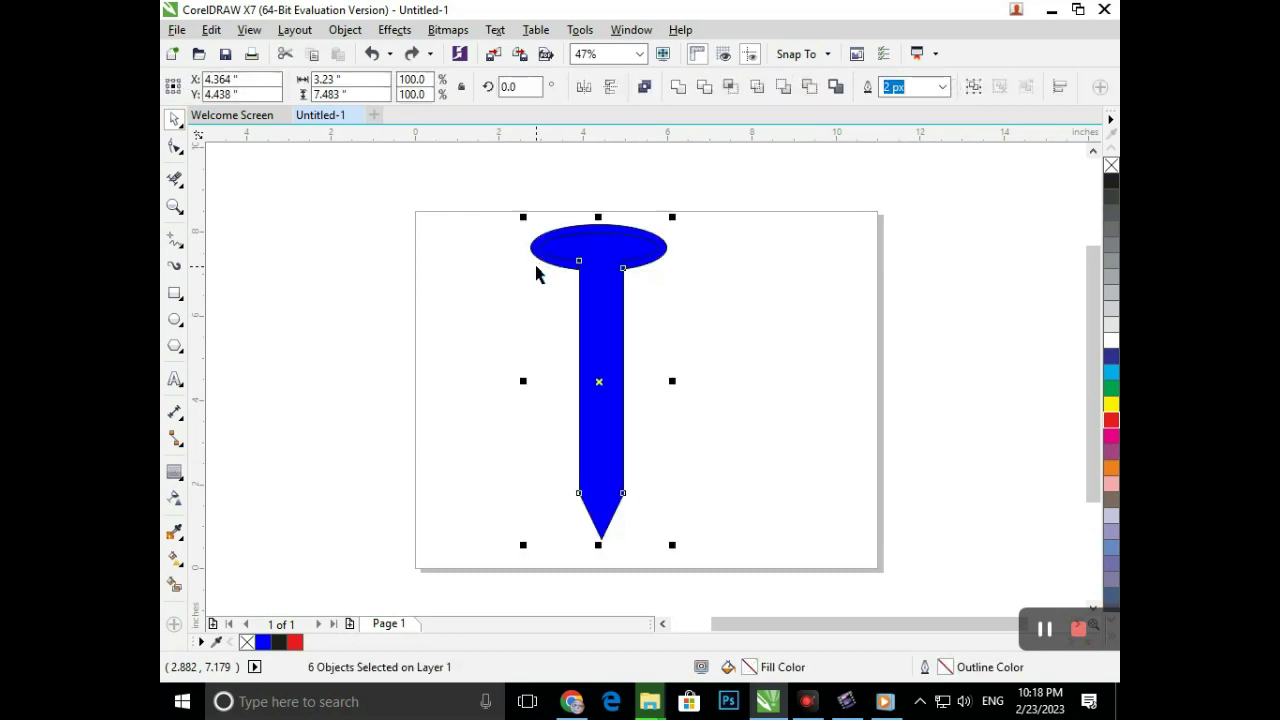
{"action": "key", "text": "ctrl+z"}
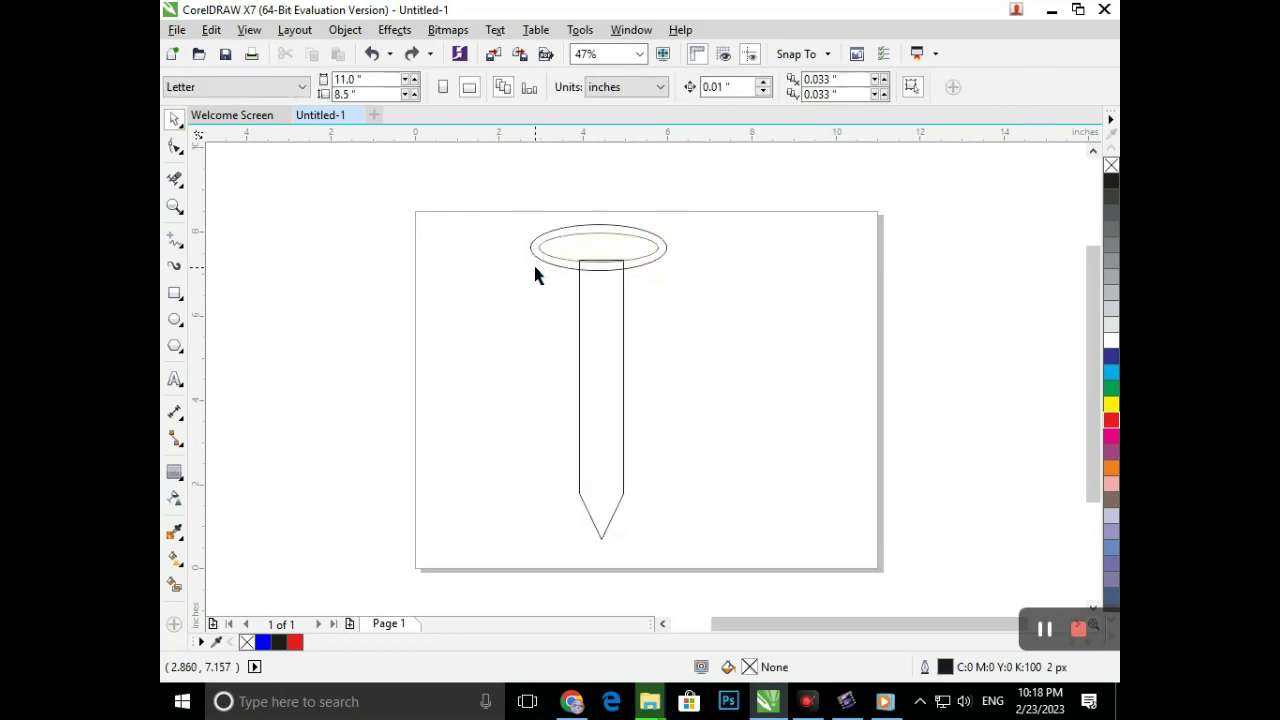
{"action": "key", "text": "ctrl+z"}
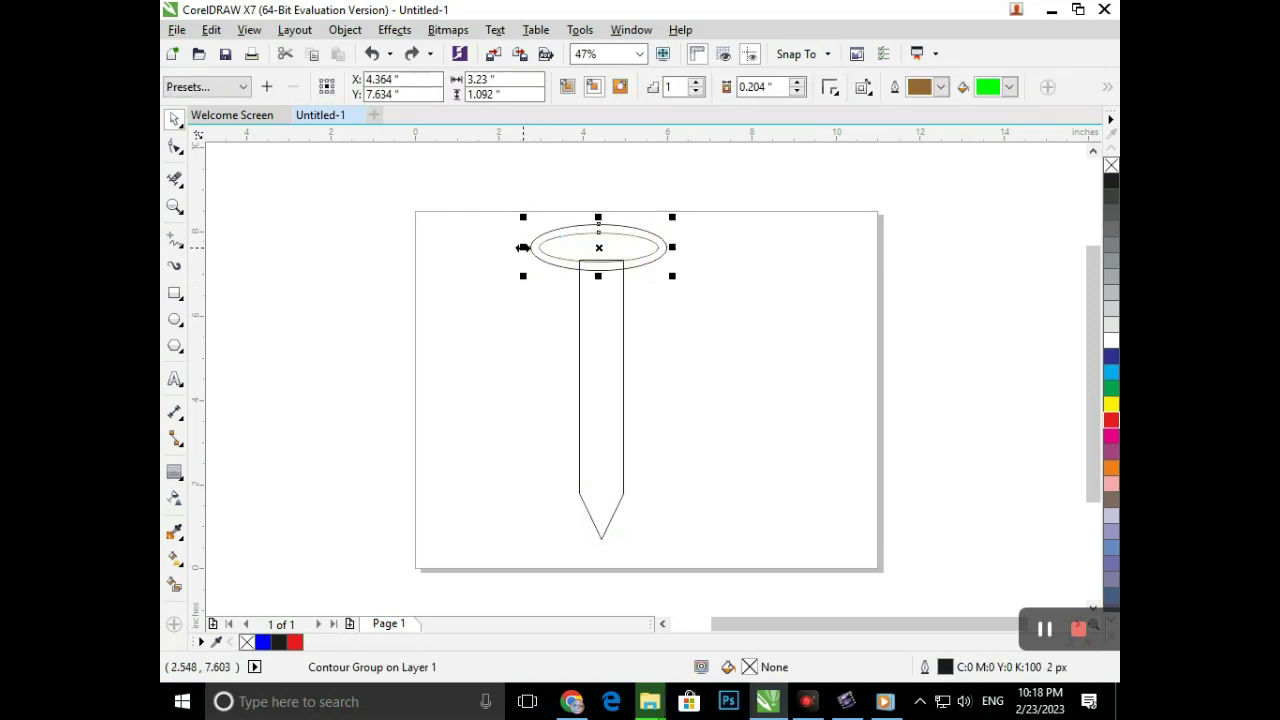
Step: Shrink the contoured ellipse to about 2.43 × 0.89 in and keep it centred over the shaft's upper end
{"action": "left_click_drag", "start_coordinate": [522, 247], "coordinate": [546, 248]}
{"action": "left_click_drag", "start_coordinate": [609, 216], "coordinate": [660, 253]}
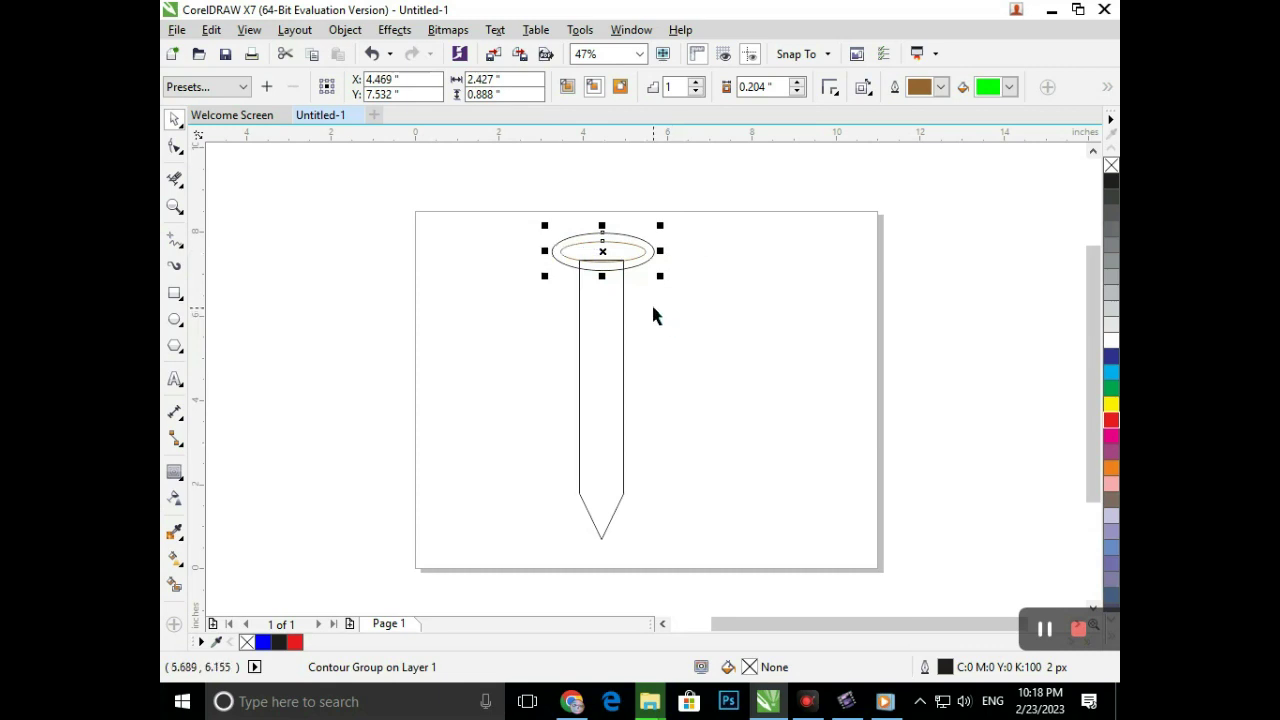
{"action": "left_click_drag", "start_coordinate": [491, 193], "coordinate": [762, 321]}
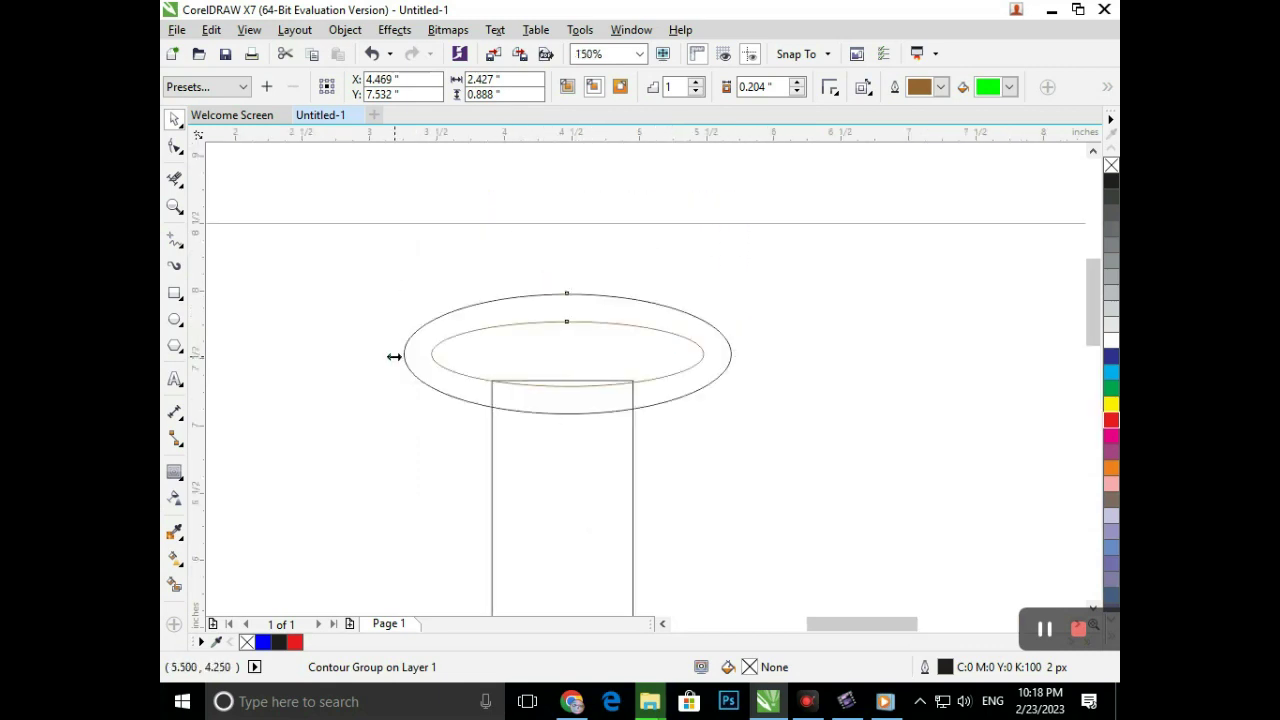
Step: Resize the contoured ellipse to about 2.54 × 0.99 in over the shaft's upper end
{"action": "left_click_drag", "start_coordinate": [395, 354], "coordinate": [371, 356]}
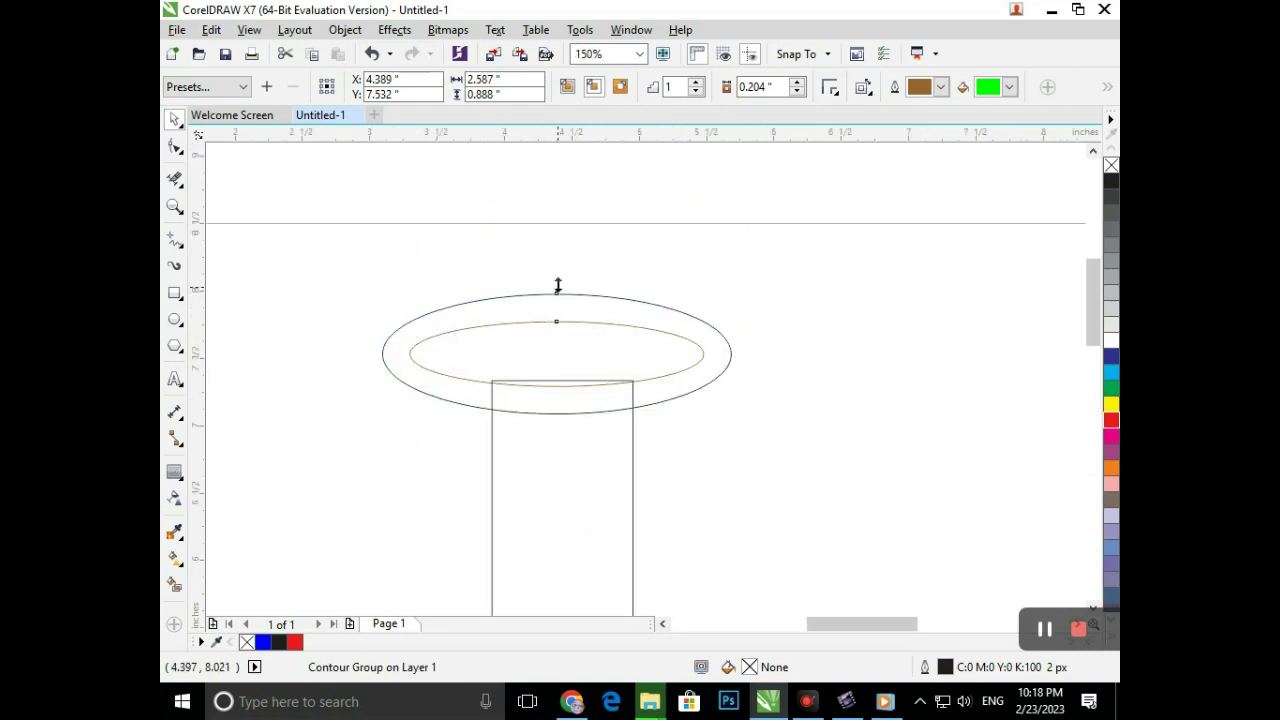
{"action": "left_click_drag", "start_coordinate": [557, 286], "coordinate": [556, 275]}
{"action": "key", "text": "F3"}
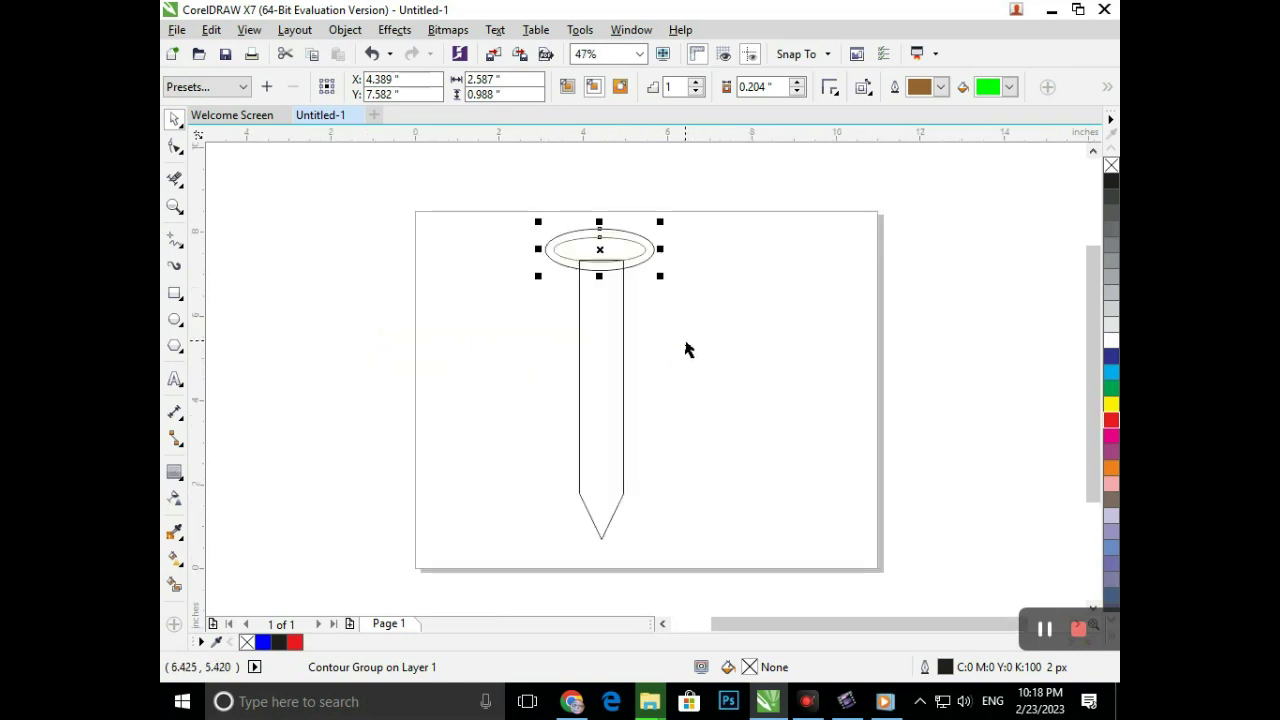
{"action": "left_click_drag", "start_coordinate": [561, 196], "coordinate": [680, 292]}
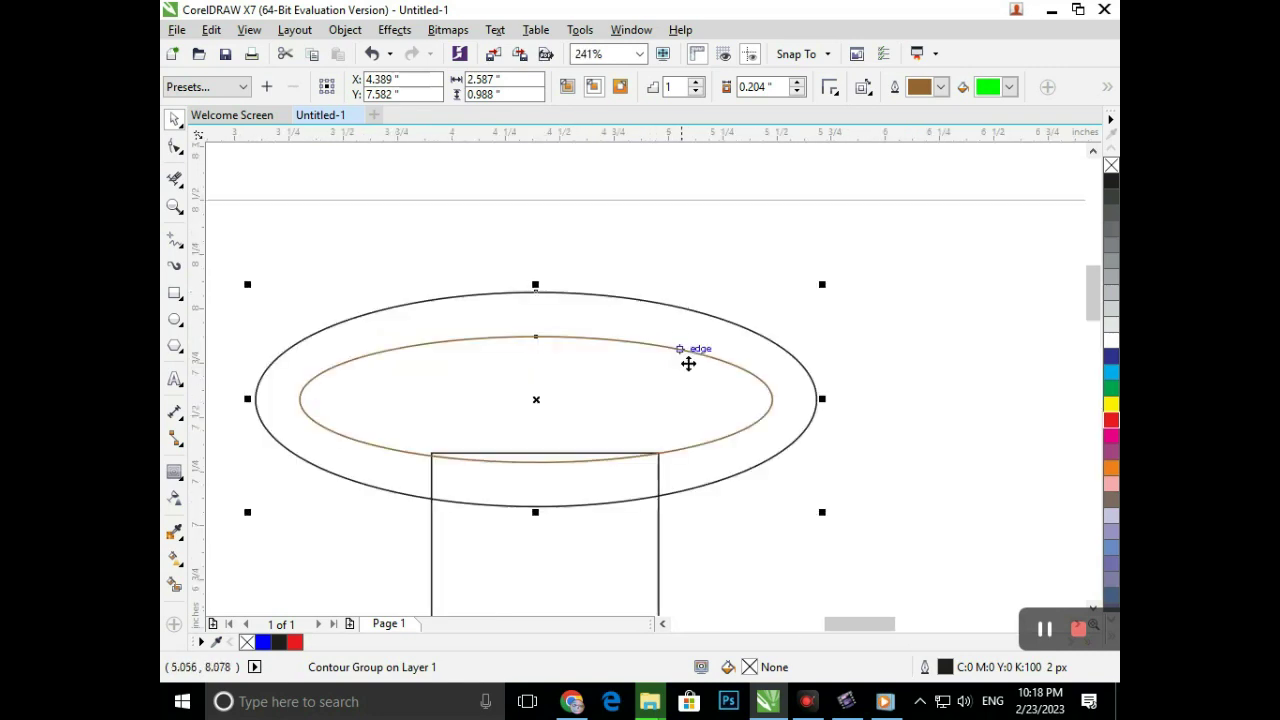
{"action": "left_click_drag", "start_coordinate": [822, 400], "coordinate": [811, 400]}
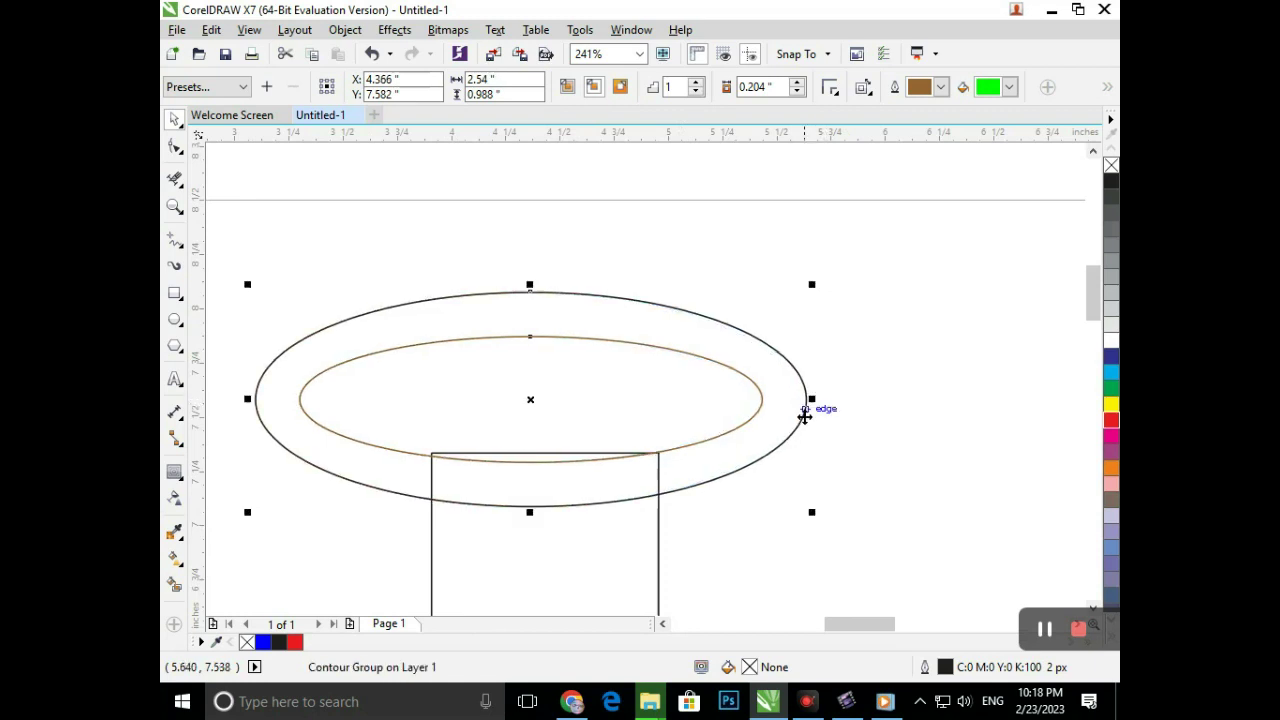
Step: Select the contoured ellipse and break its contour group apart into separate ellipses
{"action": "key", "text": "F3"}
{"action": "mouse_move", "coordinate": [524, 552]}
{"action": "left_mouse_down"}
{"action": "mouse_move", "coordinate": [774, 509]}
{"action": "mouse_move", "coordinate": [752, 178]}
{"action": "left_mouse_up"}
{"action": "left_click", "coordinate": [486, 249]}
{"action": "left_click_drag", "start_coordinate": [450, 207], "coordinate": [784, 562]}
{"action": "left_click", "coordinate": [716, 362]}
{"action": "left_click", "coordinate": [620, 249]}
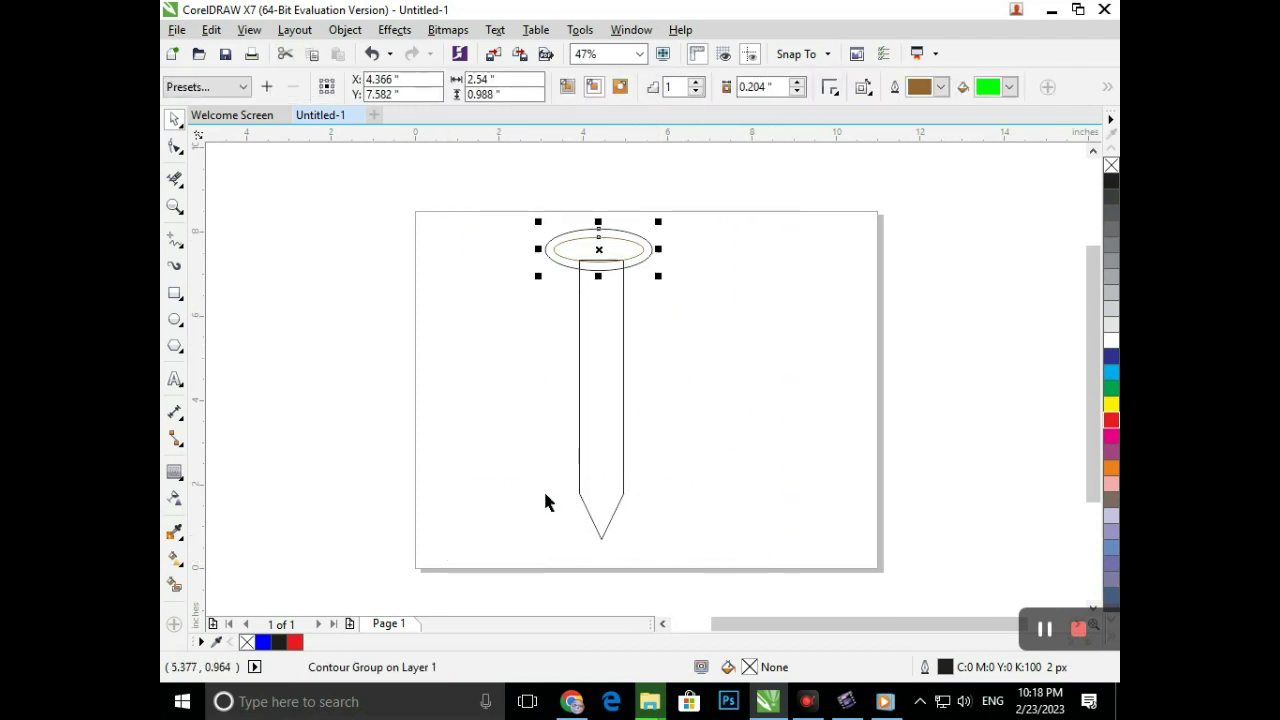
{"action": "left_click", "coordinate": [345, 29]}
{"action": "left_click", "coordinate": [433, 268]}
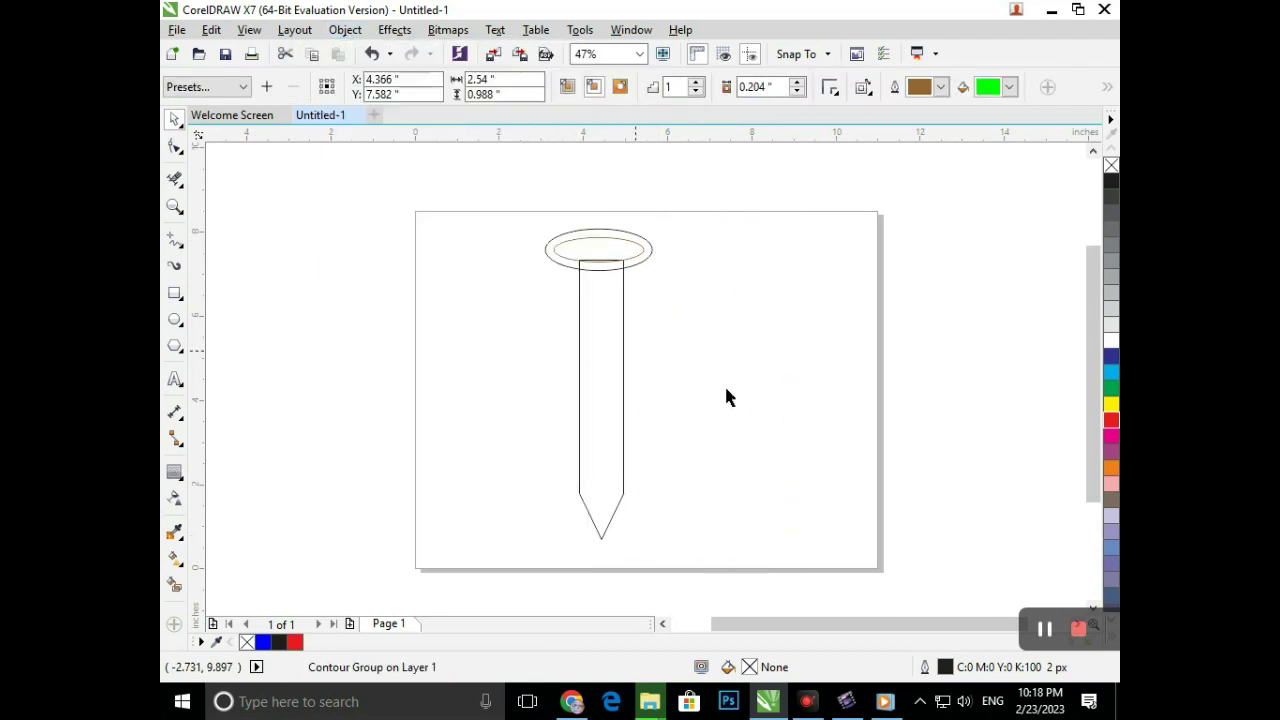
Step: Weld all parts of the shape and remove the segment between head and shaft with Virtual Segment Delete
{"action": "left_click_drag", "start_coordinate": [742, 590], "coordinate": [416, 212]}
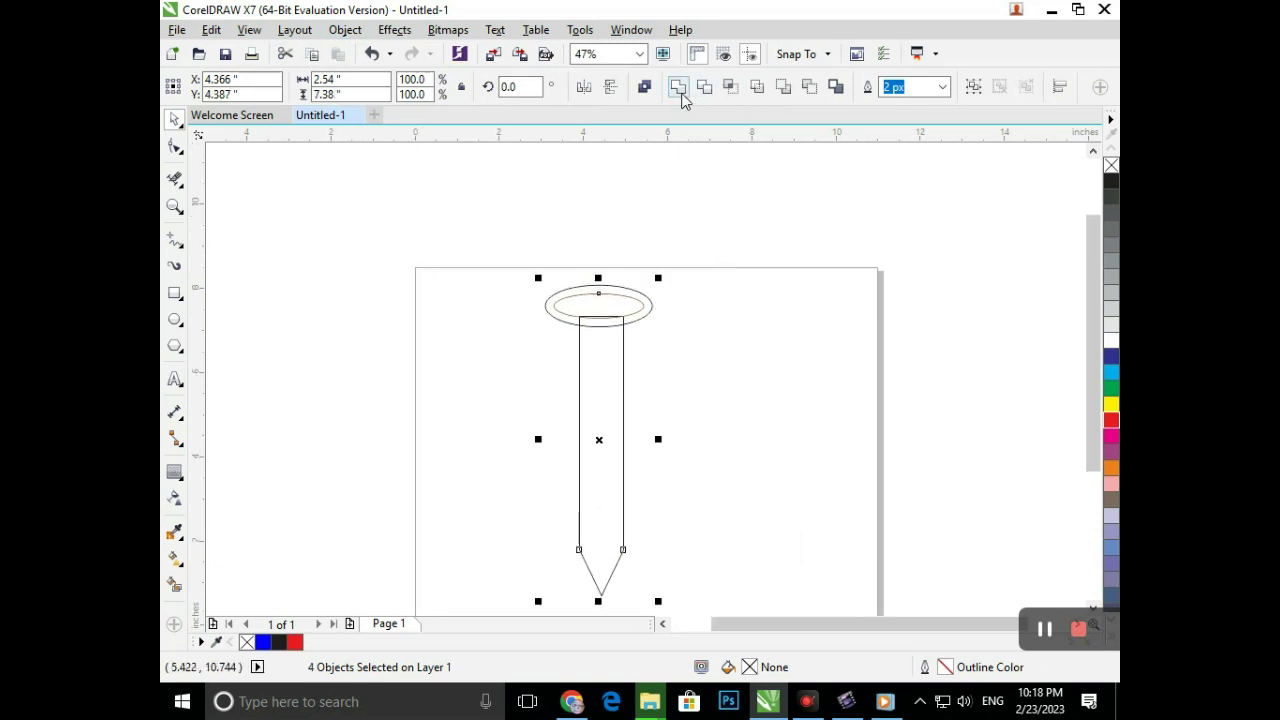
{"action": "left_click", "coordinate": [666, 357]}
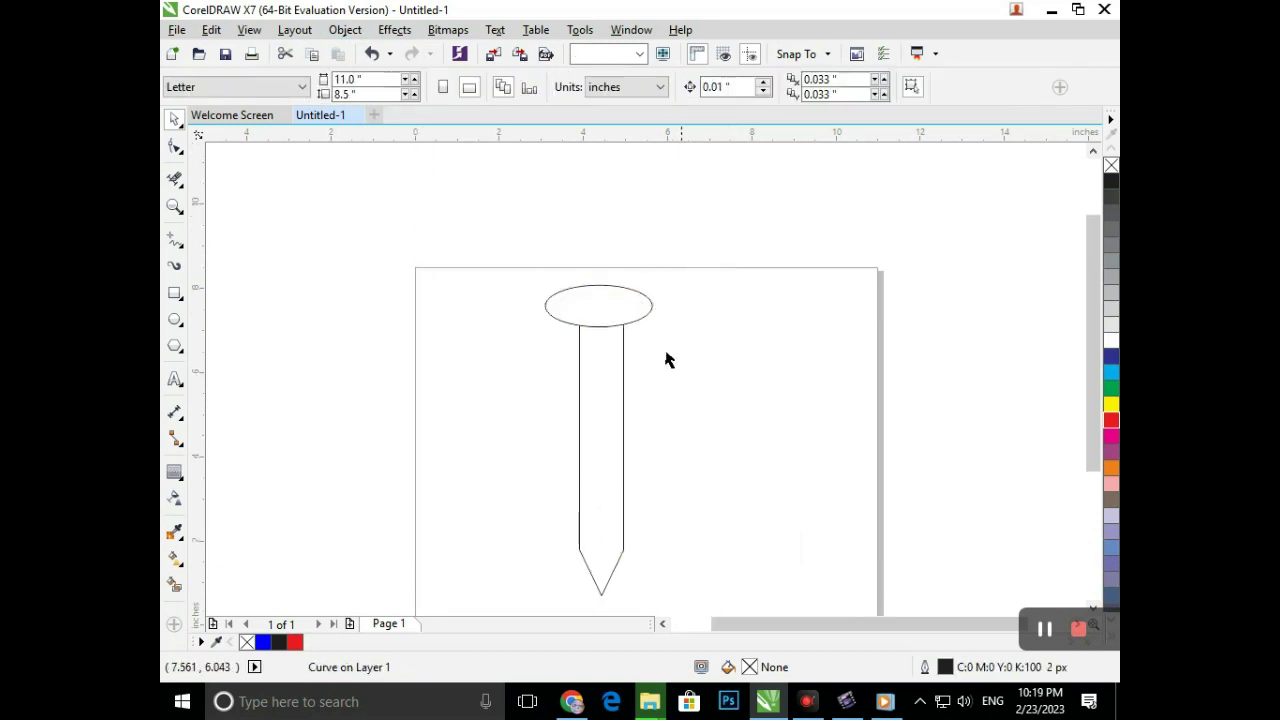
{"action": "left_click", "coordinate": [174, 178]}
{"action": "left_click", "coordinate": [606, 323]}
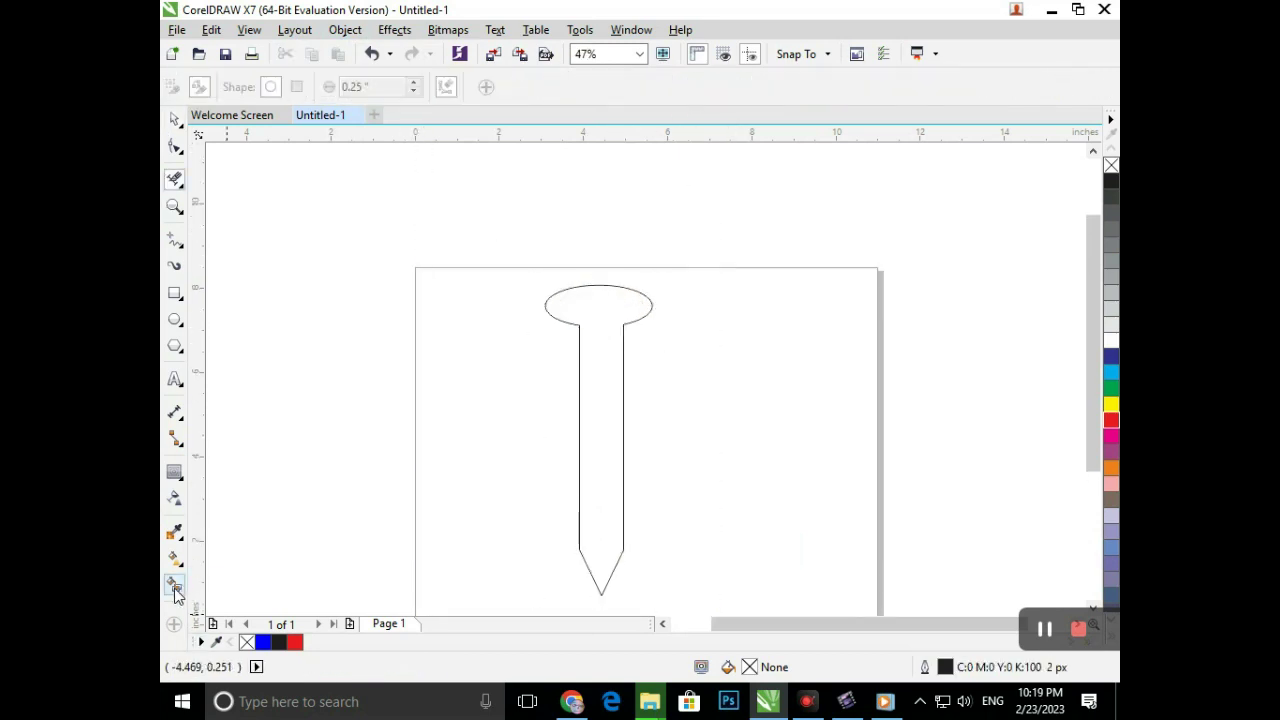
Step: Fill the nail outline with blue using Smart Fill, and delete the original unfilled outline
{"action": "left_click", "coordinate": [598, 493]}
{"action": "scroll", "coordinate": [664, 493], "scroll_direction": "down", "scroll_amount": 1}
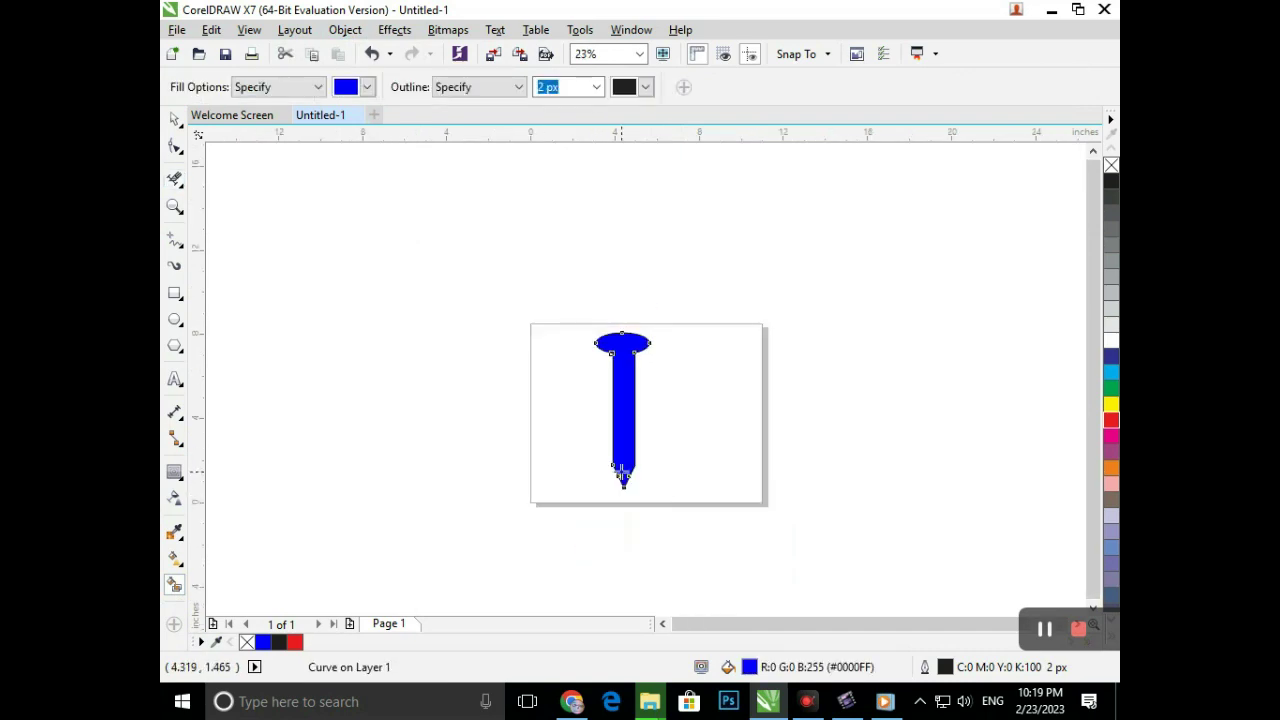
{"action": "key", "text": "space"}
{"action": "left_click_drag", "start_coordinate": [623, 491], "coordinate": [832, 492]}
{"action": "left_click", "coordinate": [632, 530]}
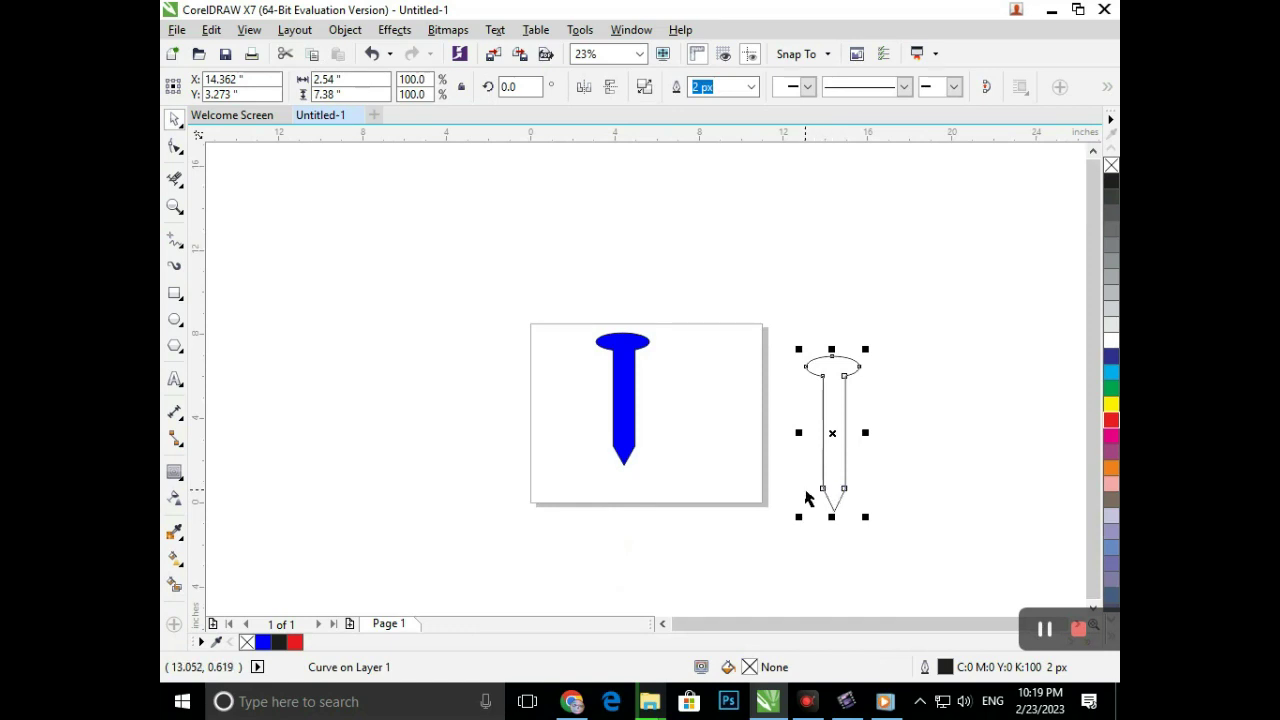
{"action": "key", "text": "Delete"}
Step: Move the node at the left end of the nail head slightly inward with the Shape tool
{"action": "left_click_drag", "start_coordinate": [577, 321], "coordinate": [762, 460]}
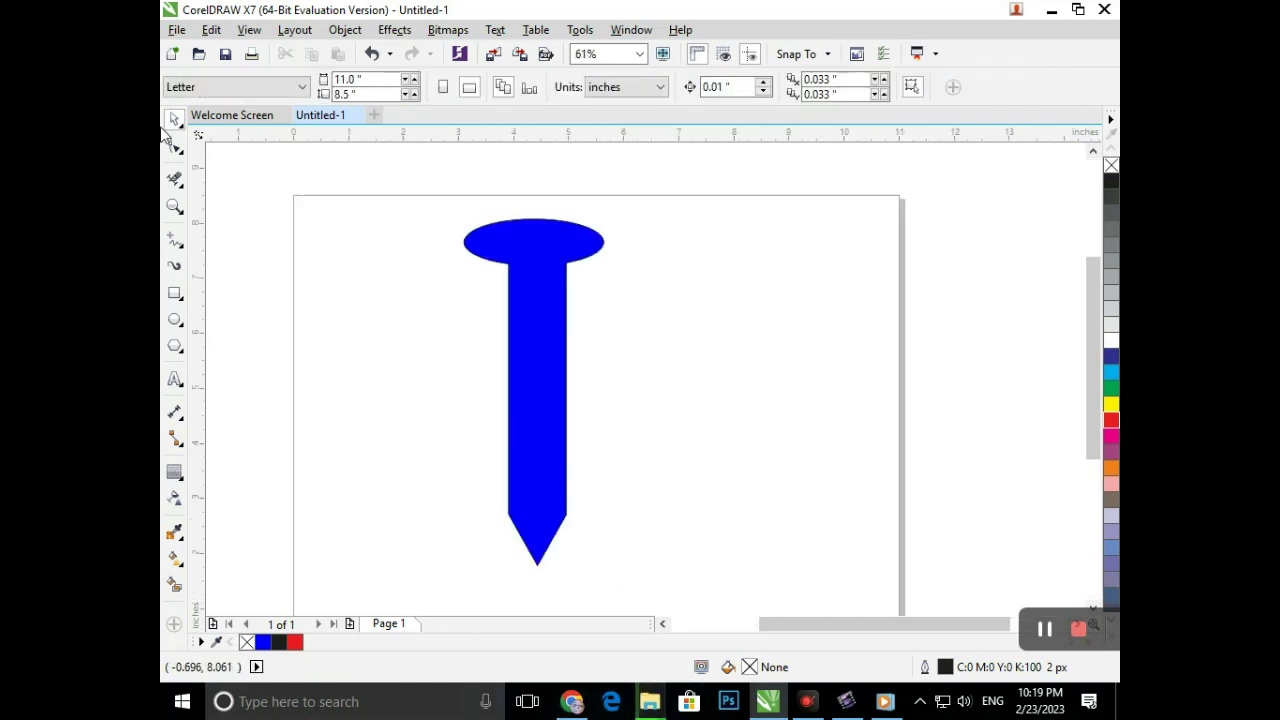
{"action": "key", "text": "F10"}
{"action": "left_click", "coordinate": [539, 266]}
{"action": "left_click_drag", "start_coordinate": [464, 242], "coordinate": [474, 242]}
{"action": "left_click", "coordinate": [174, 118]}
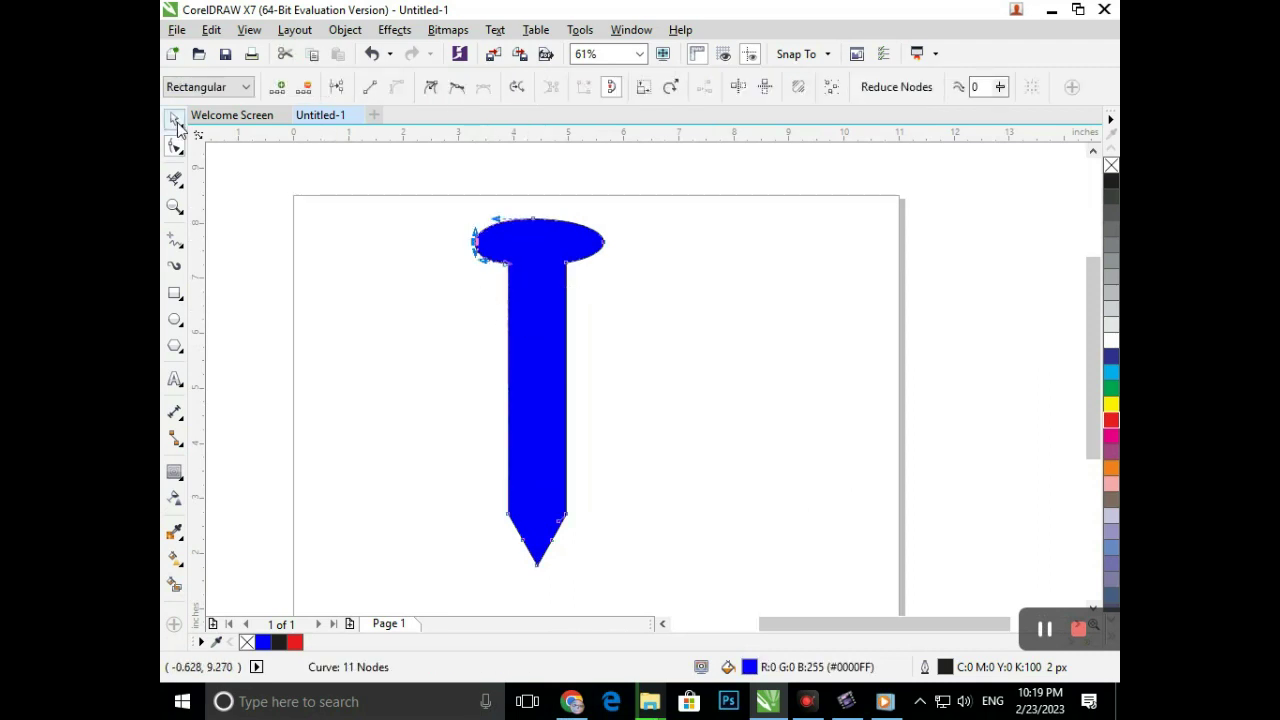
{"action": "left_click", "coordinate": [460, 362]}
Step: Nudge the node at the right end of the nail head slightly inward with the Shape tool
{"action": "left_click", "coordinate": [174, 146]}
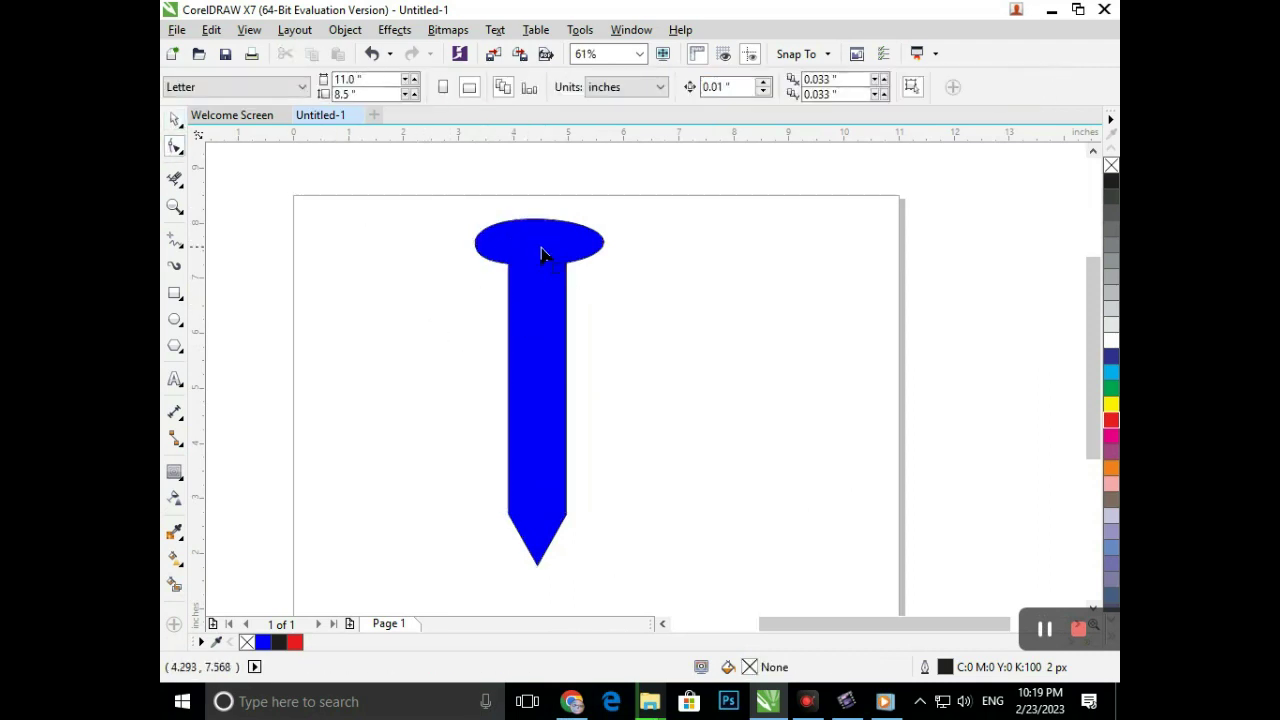
{"action": "left_click", "coordinate": [543, 251]}
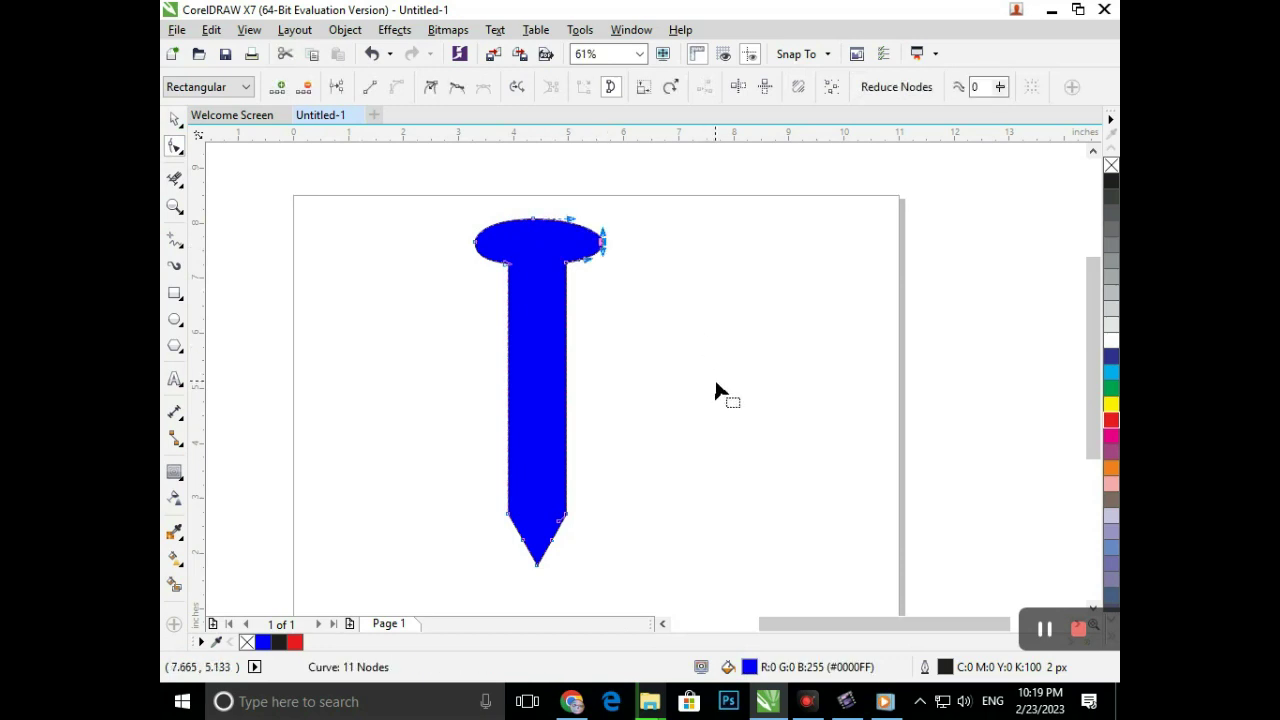
{"action": "key", "text": "Left"}
{"action": "key", "text": "Left"}
{"action": "key", "text": "Left"}
{"action": "key", "text": "Left"}
{"action": "left_click", "coordinate": [174, 119]}
{"action": "left_click", "coordinate": [279, 264]}
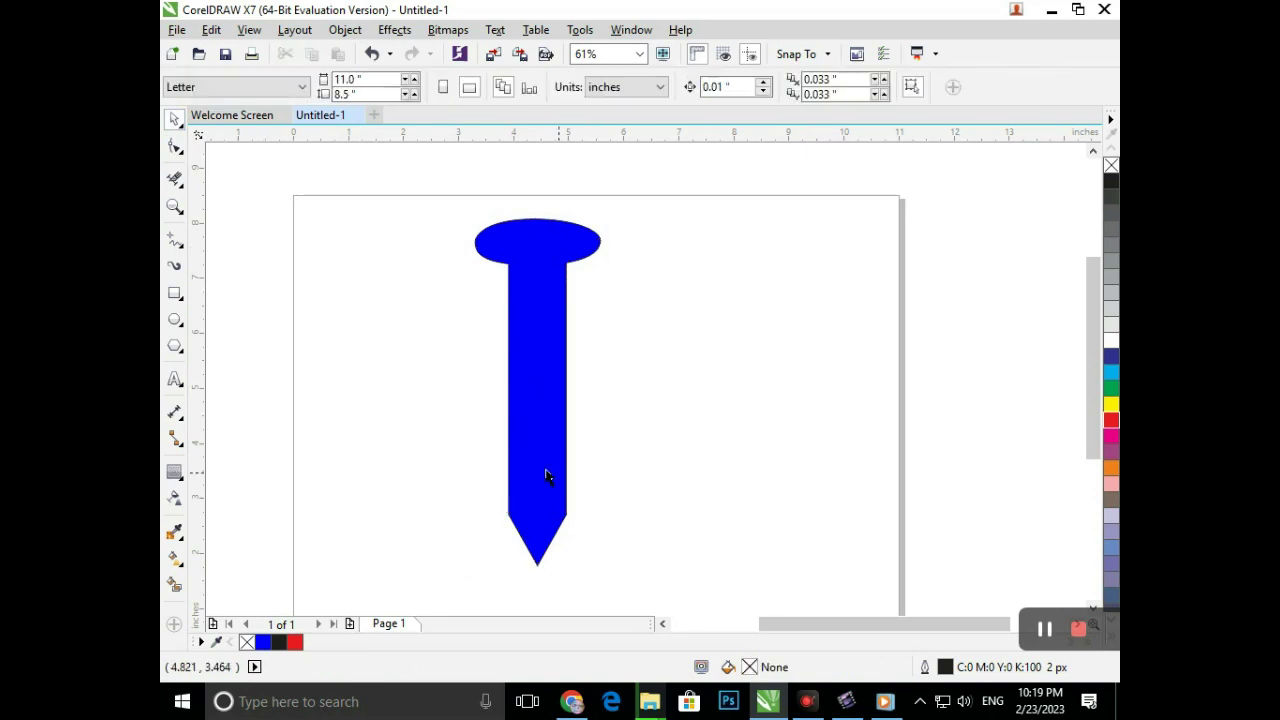
Step: Draw two overlapping thin ellipses tilted about 15.5° and place the pair across the shaft's left edge just below the head
{"action": "left_click", "coordinate": [180, 298]}
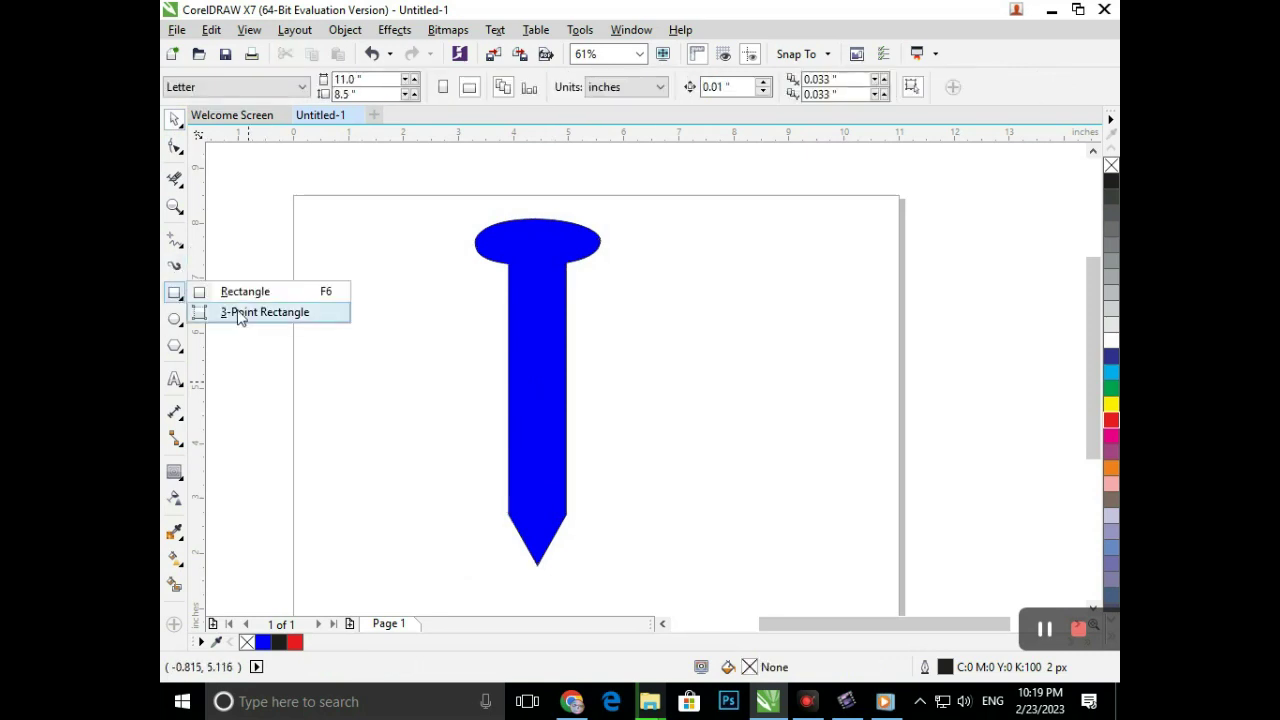
{"action": "left_click", "coordinate": [184, 336]}
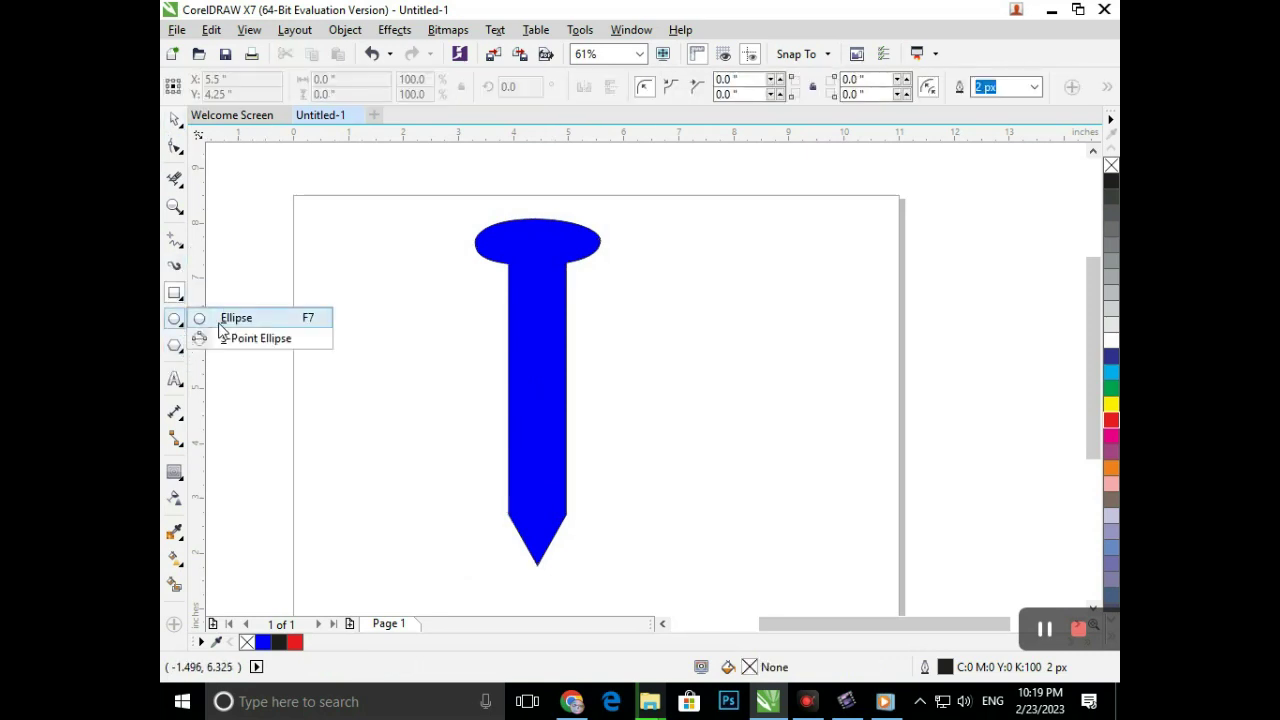
{"action": "left_click", "coordinate": [210, 318]}
{"action": "mouse_move", "coordinate": [336, 339]}
{"action": "left_mouse_down"}
{"action": "mouse_move", "coordinate": [411, 356]}
{"action": "mouse_move", "coordinate": [346, 360]}
{"action": "mouse_move", "coordinate": [391, 391]}
{"action": "mouse_move", "coordinate": [362, 360]}
{"action": "mouse_move", "coordinate": [332, 377]}
{"action": "left_mouse_up"}
{"action": "left_click", "coordinate": [172, 120]}
{"action": "left_click", "coordinate": [300, 286]}
{"action": "left_click", "coordinate": [352, 378]}
{"action": "left_click", "coordinate": [356, 355]}
{"action": "left_click_drag", "start_coordinate": [306, 306], "coordinate": [437, 417]}
{"action": "left_click_drag", "start_coordinate": [360, 350], "coordinate": [511, 294]}
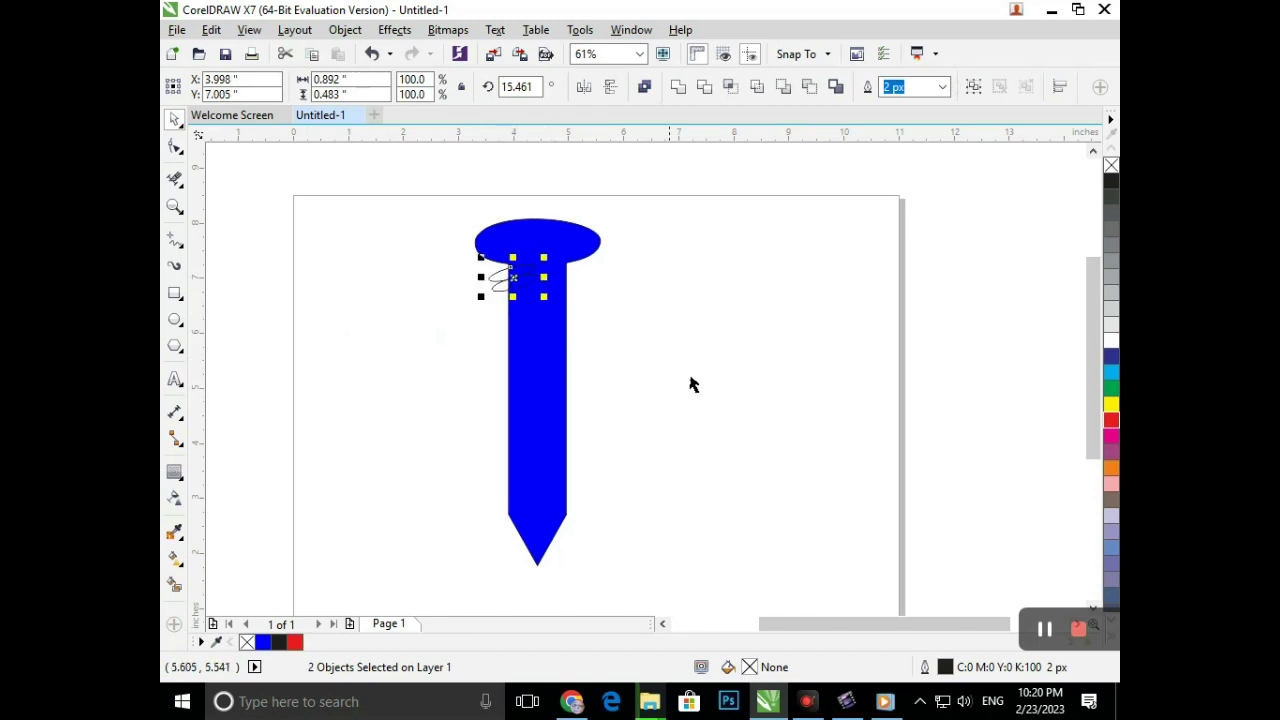
Step: Fill the lower ellipse with black and the upper one with white, keeping the upper ellipse's black outline
{"action": "left_click", "coordinate": [500, 277]}
{"action": "left_click", "coordinate": [503, 286]}
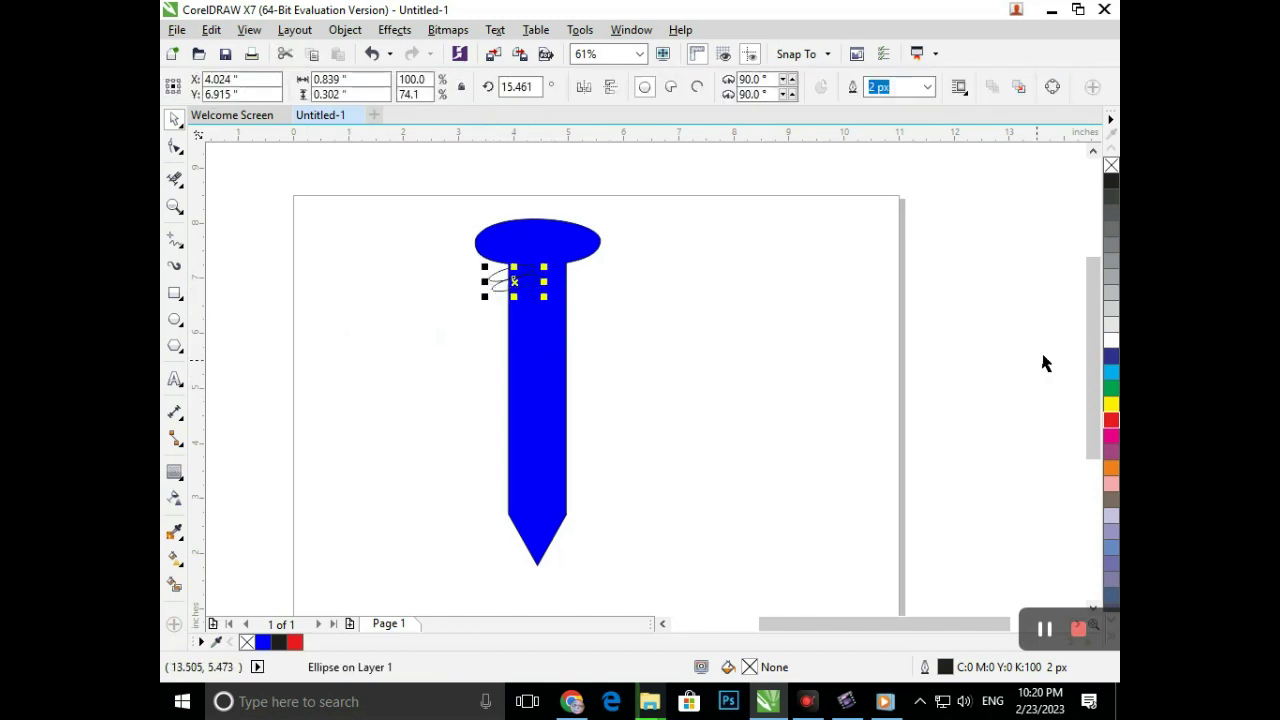
{"action": "left_click", "coordinate": [1112, 183]}
{"action": "left_click", "coordinate": [585, 315]}
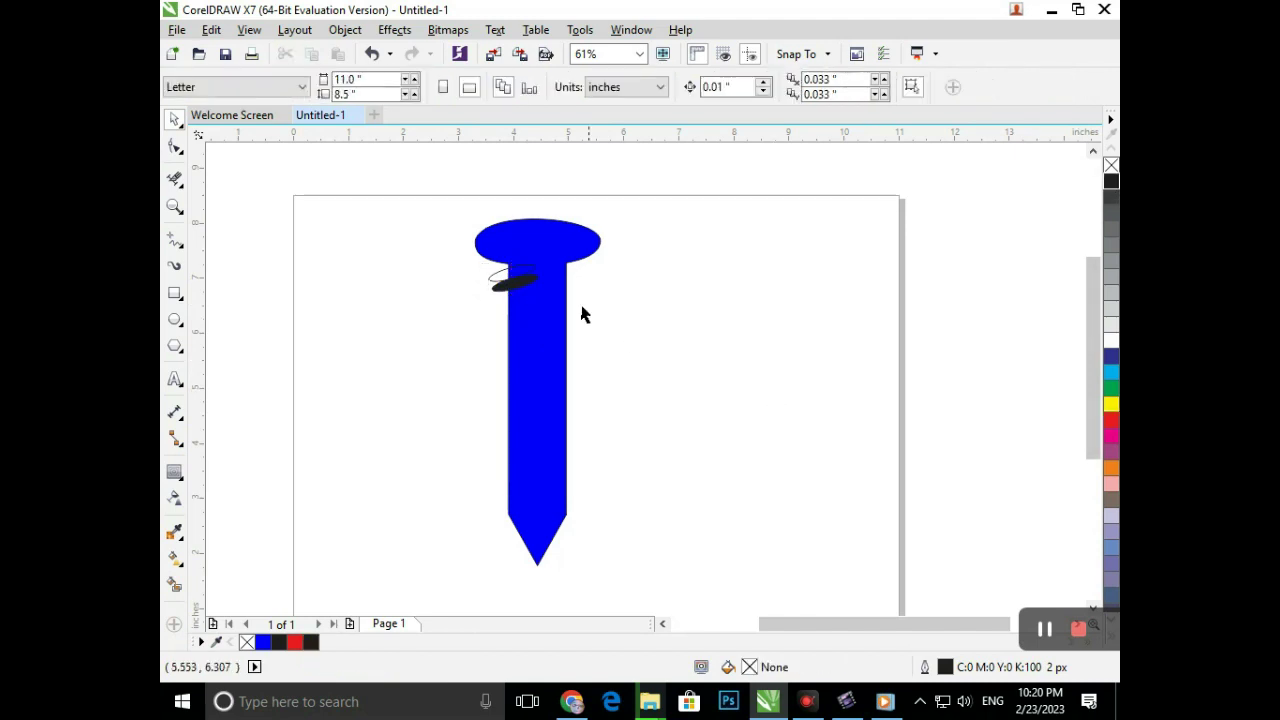
{"action": "left_click", "coordinate": [506, 279]}
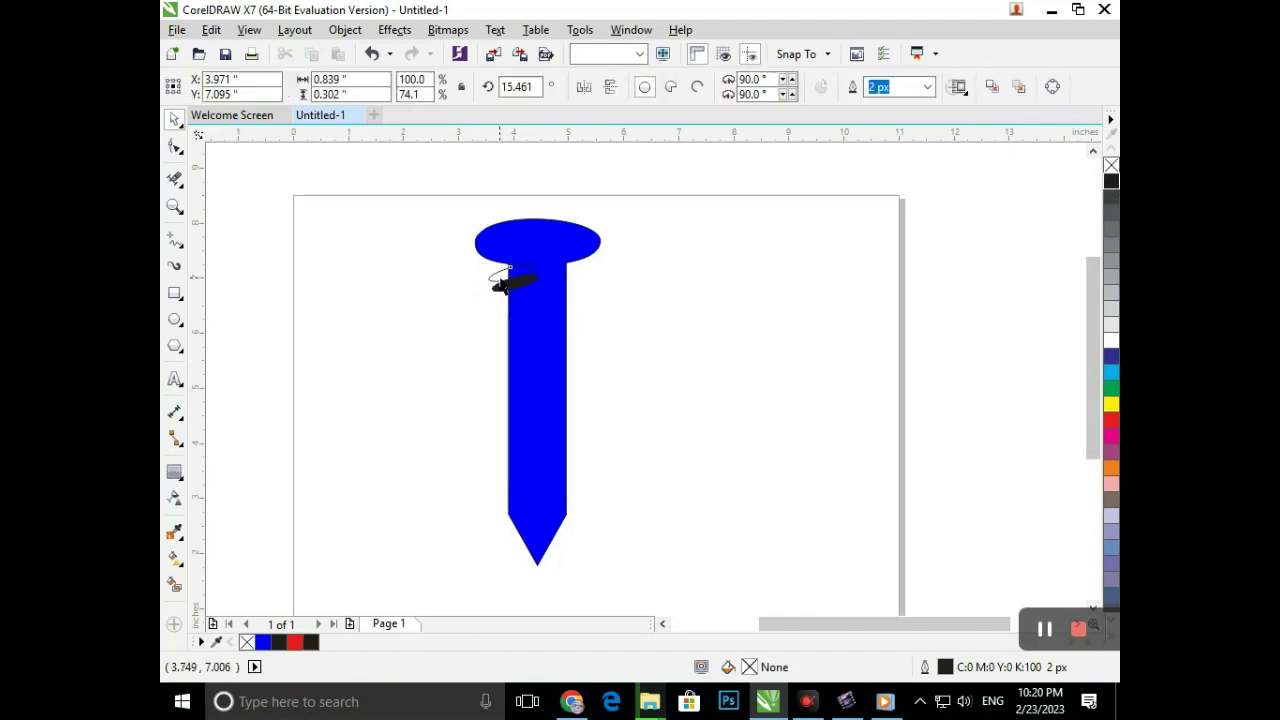
{"action": "left_click", "coordinate": [1110, 342]}
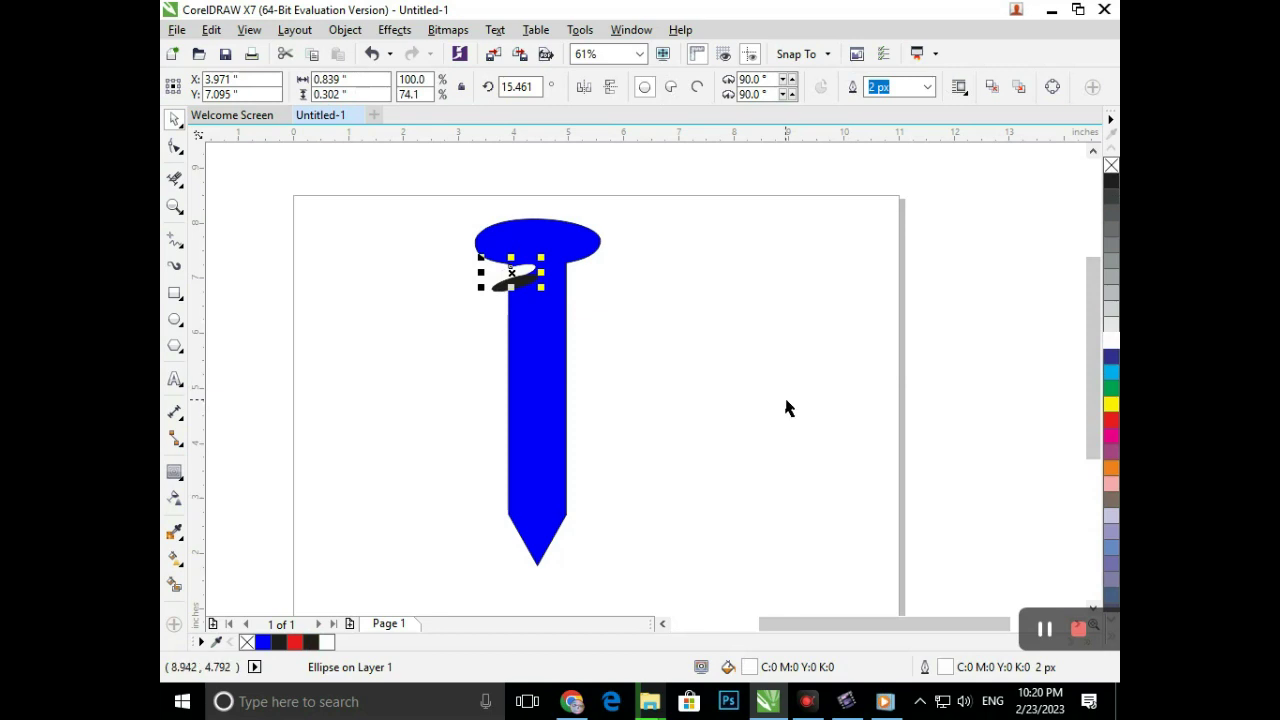
{"action": "key", "text": "ctrl+z"}
{"action": "left_click", "coordinate": [683, 396]}
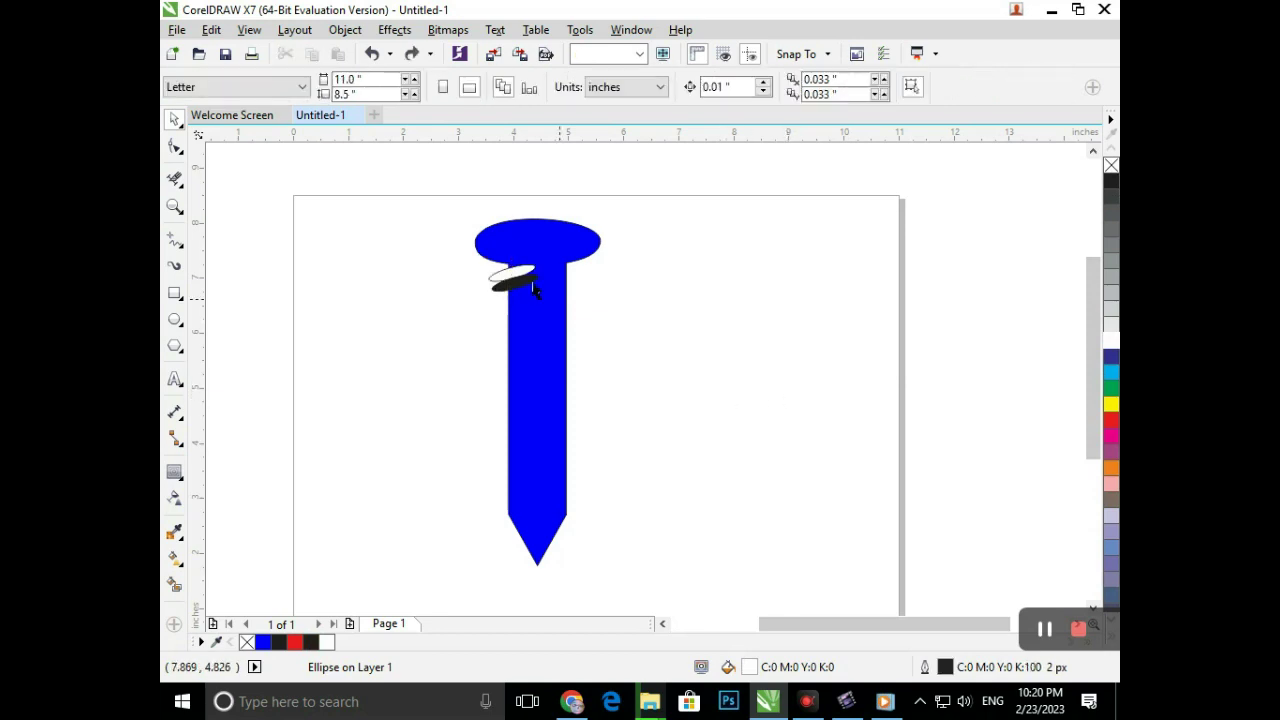
Step: Send the white ellipse and the black ellipse to the back, behind the blue nail
{"action": "left_click_drag", "start_coordinate": [500, 275], "coordinate": [418, 298]}
{"action": "key", "text": "ctrl+z"}
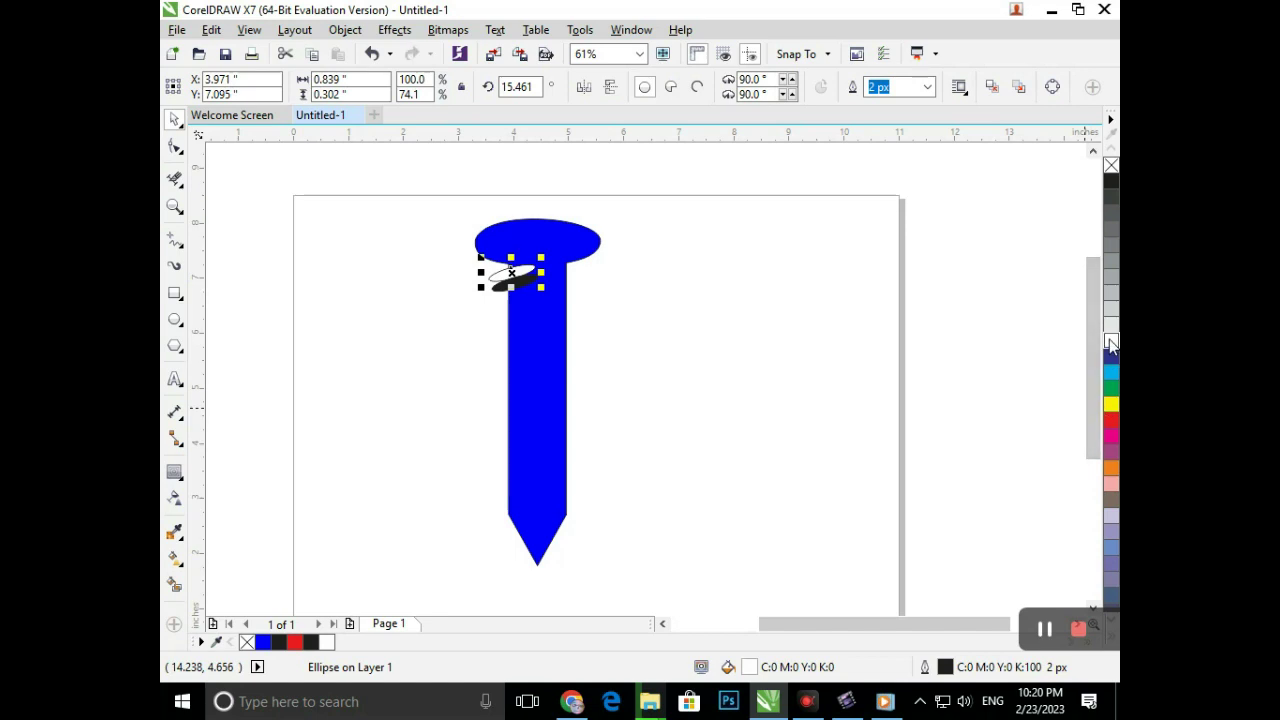
{"action": "key", "text": "shift+Page_Down"}
{"action": "left_click", "coordinate": [743, 389]}
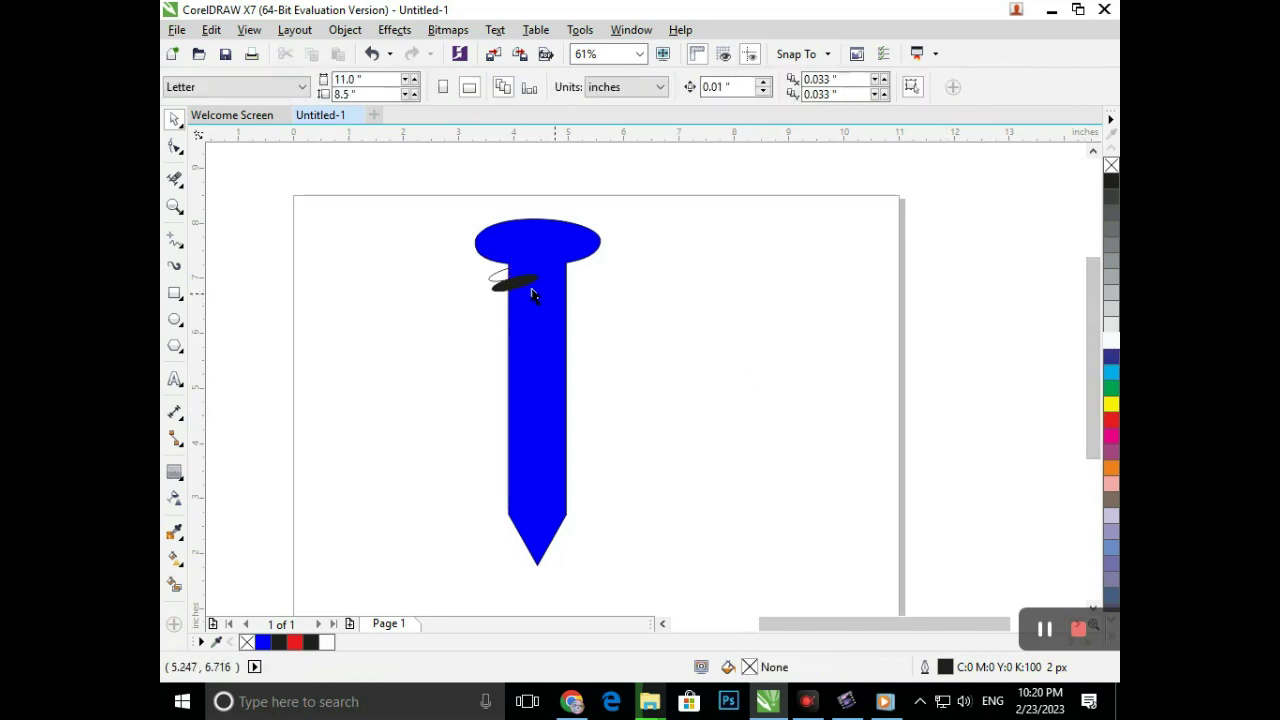
{"action": "left_click", "coordinate": [493, 289]}
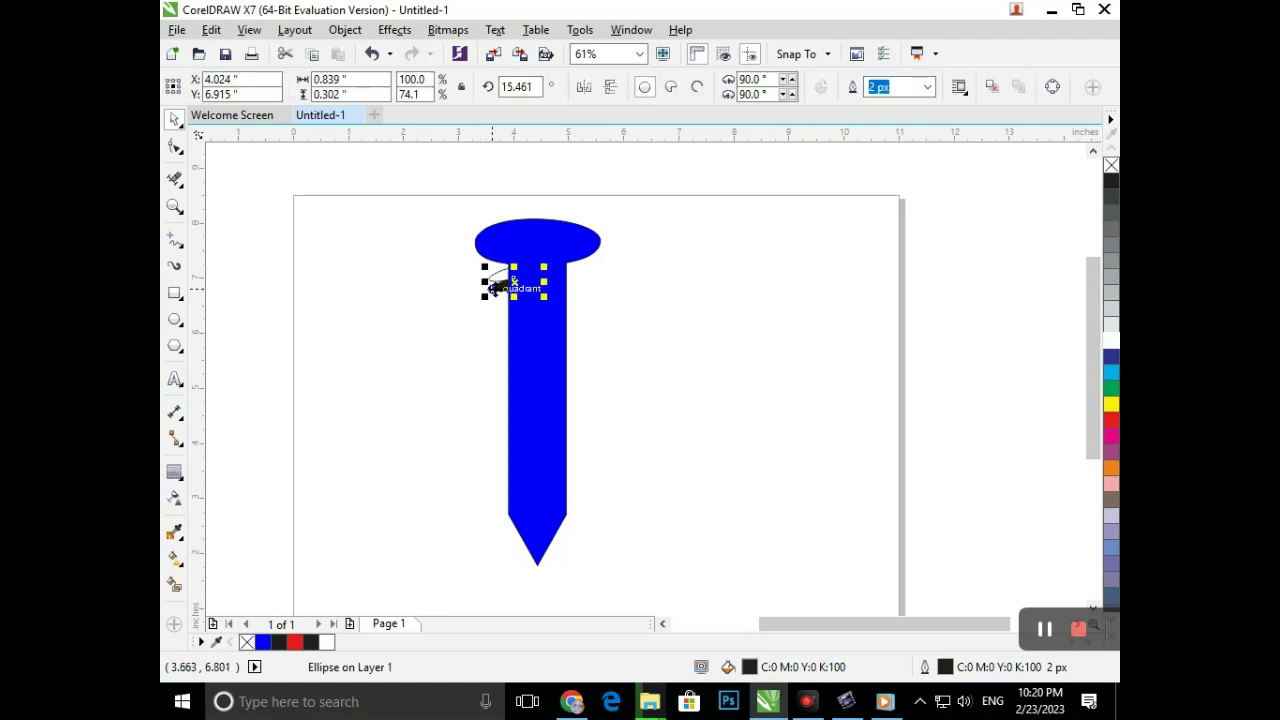
{"action": "left_click", "coordinate": [700, 344]}
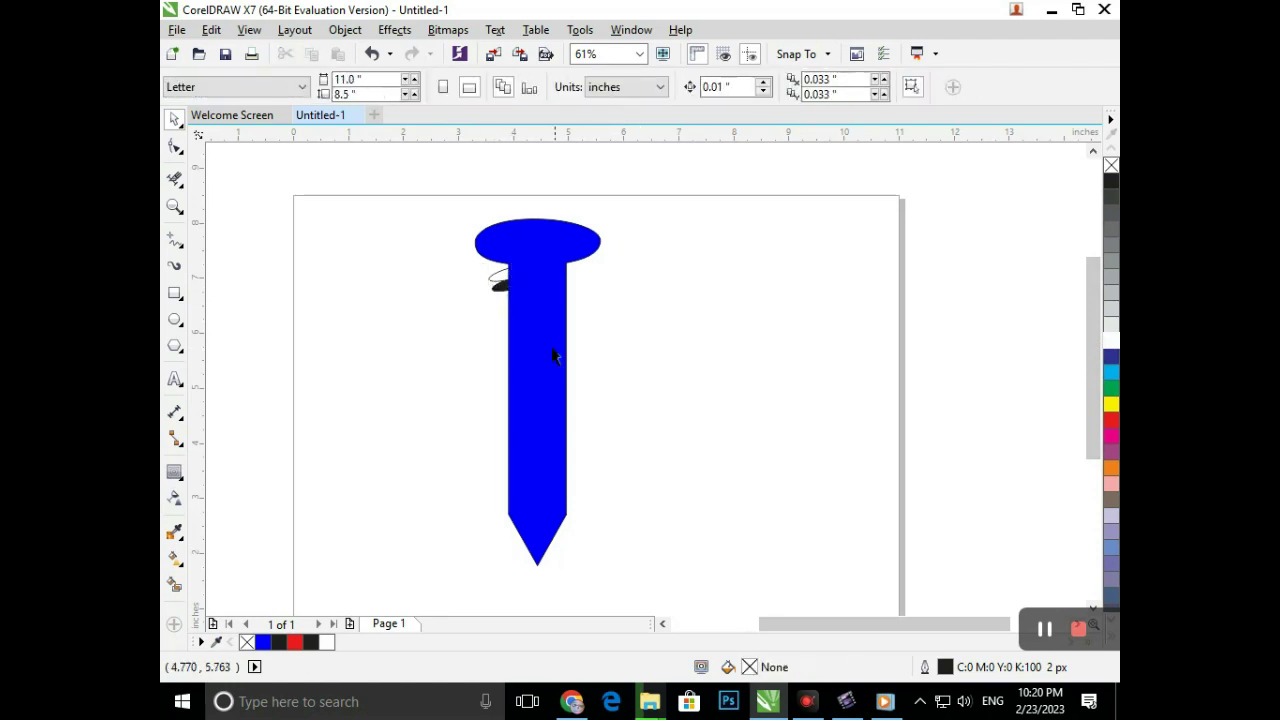
Step: Select both ellipses and rotate the pair to about 25.3°
{"action": "left_click", "coordinate": [499, 284]}
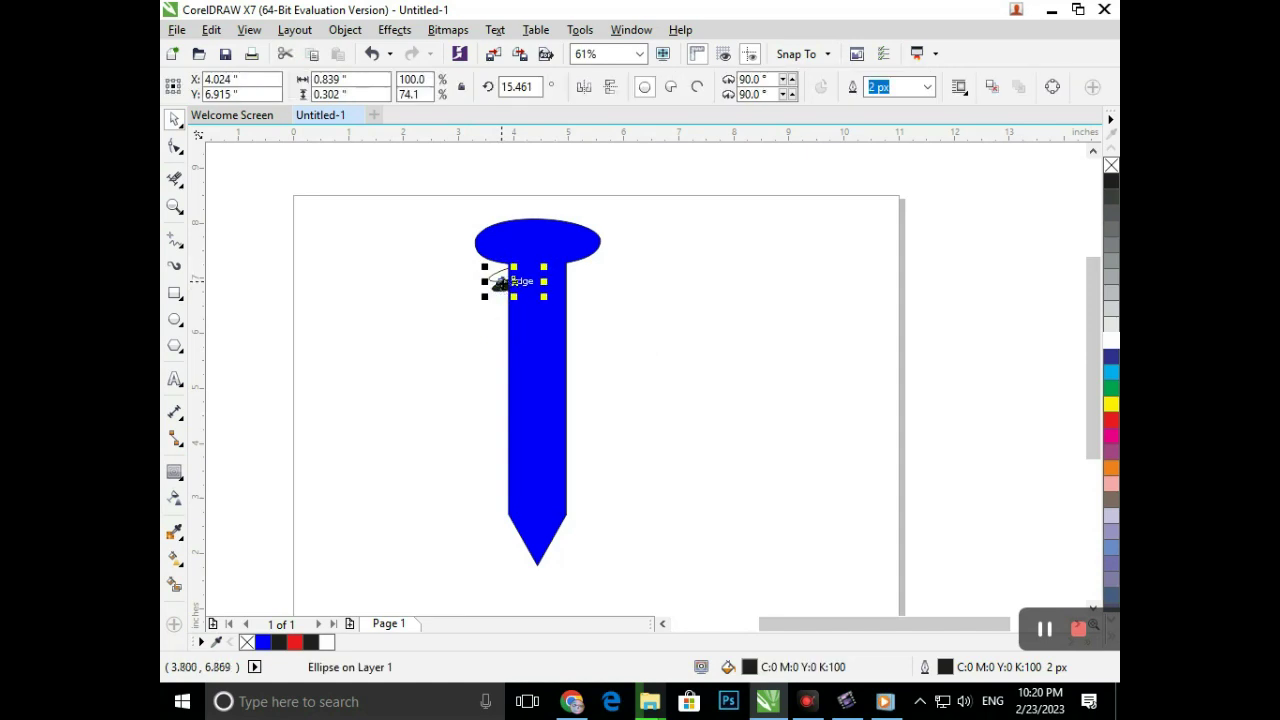
{"action": "left_click", "coordinate": [499, 277], "text": "shift"}
{"action": "left_click", "coordinate": [499, 291]}
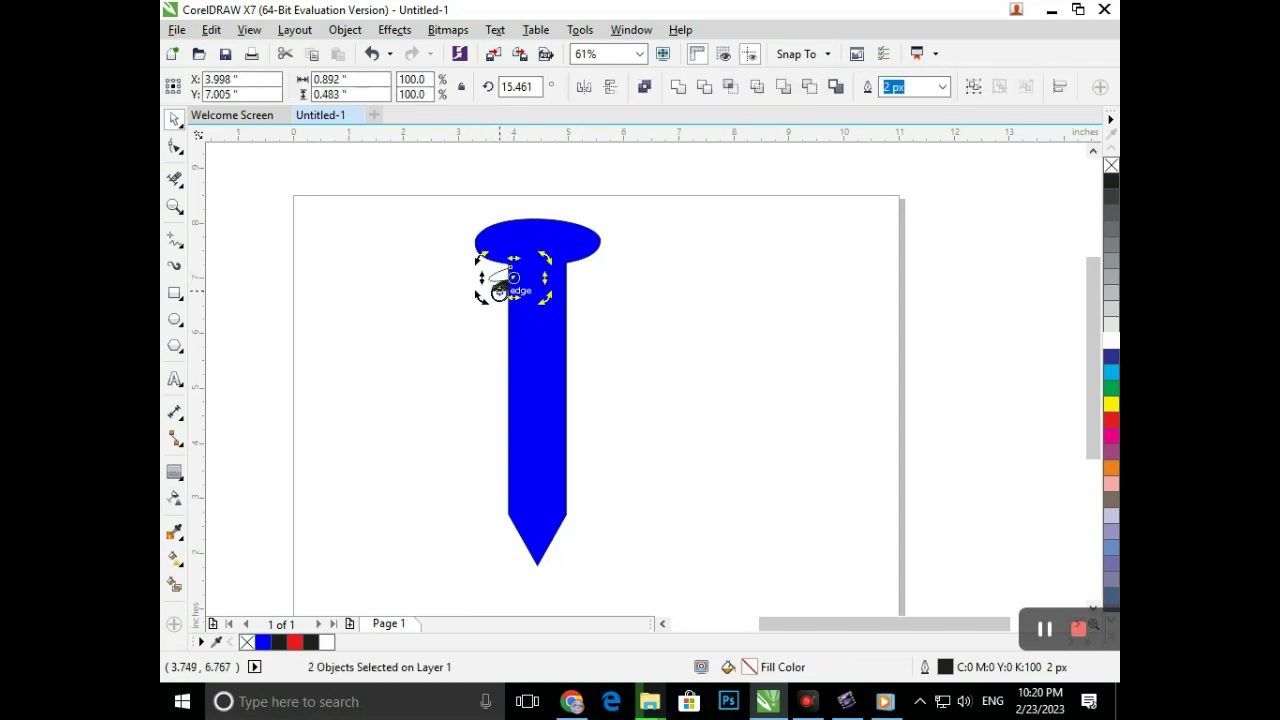
{"action": "mouse_move", "coordinate": [499, 291]}
{"action": "left_mouse_down"}
{"action": "mouse_move", "coordinate": [480, 286]}
{"action": "mouse_move", "coordinate": [486, 303]}
{"action": "left_mouse_up"}
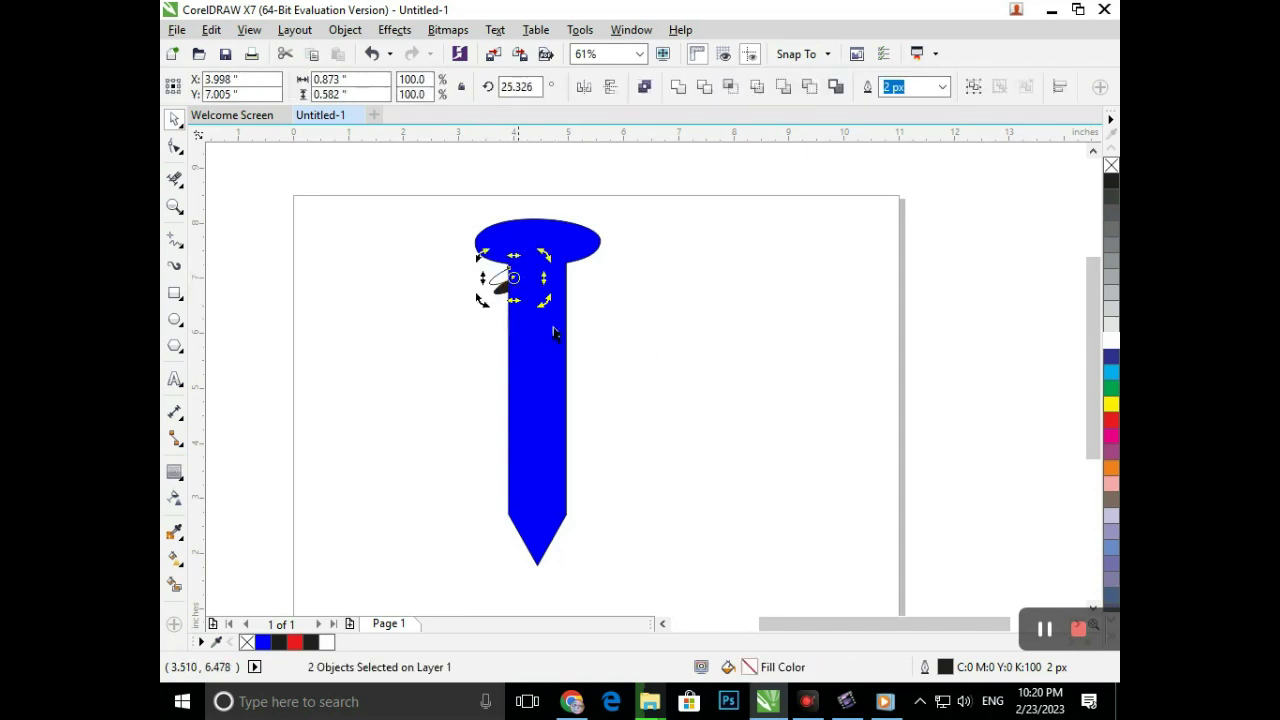
Step: Try placing a copy of the ellipse pair below the first and repeating it down the shaft, and undo the copies
{"action": "left_click_drag", "start_coordinate": [631, 337], "coordinate": [506, 318]}
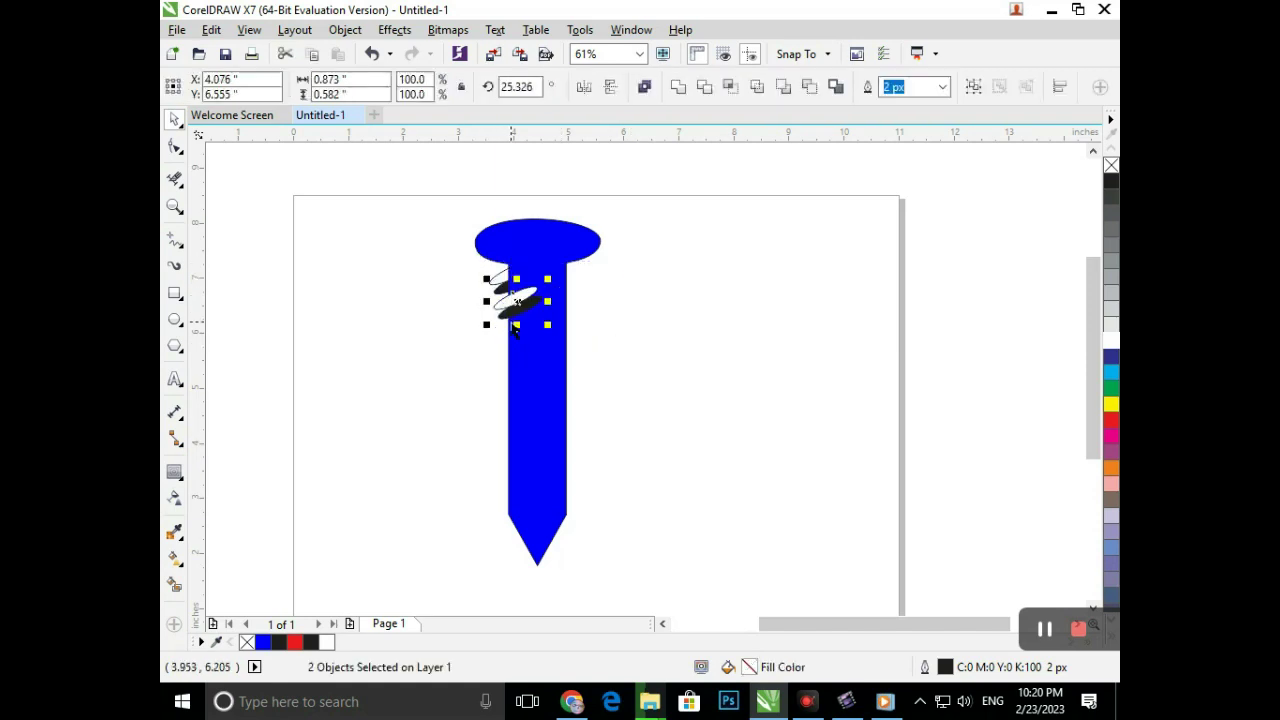
{"action": "key", "text": "ctrl+r"}
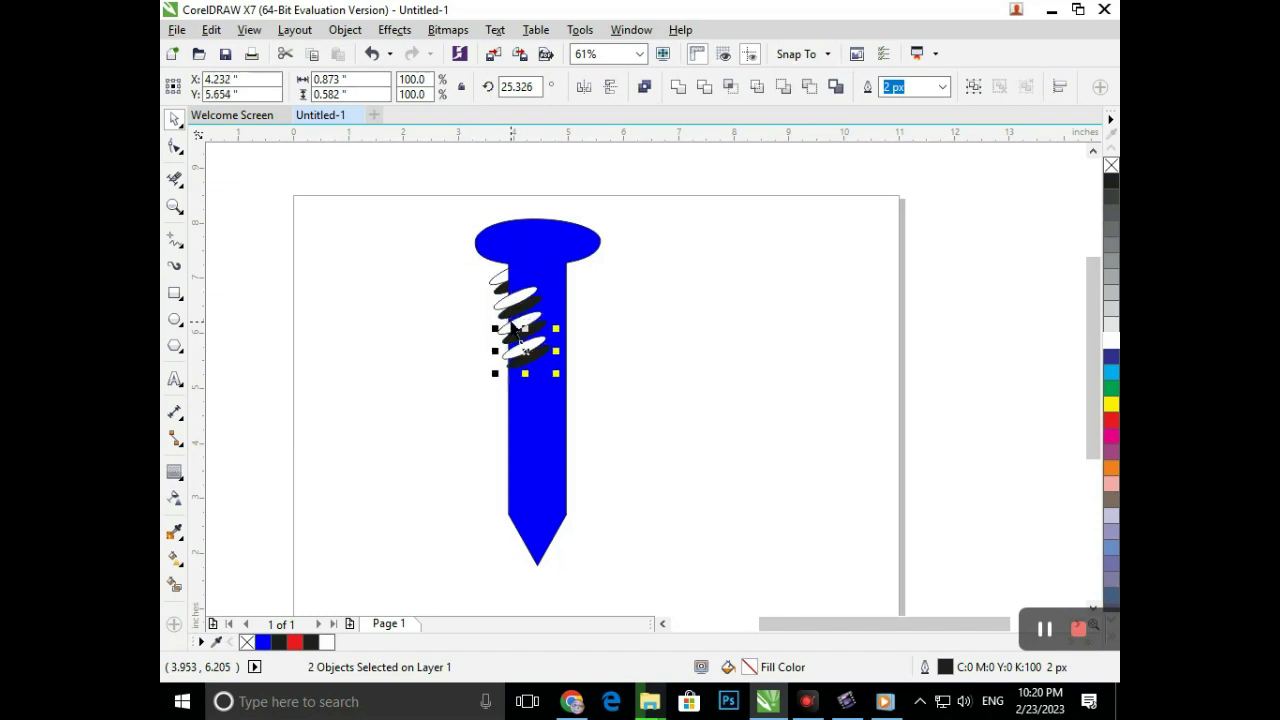
{"action": "key", "text": "ctrl+z"}
{"action": "key", "text": "ctrl+z"}
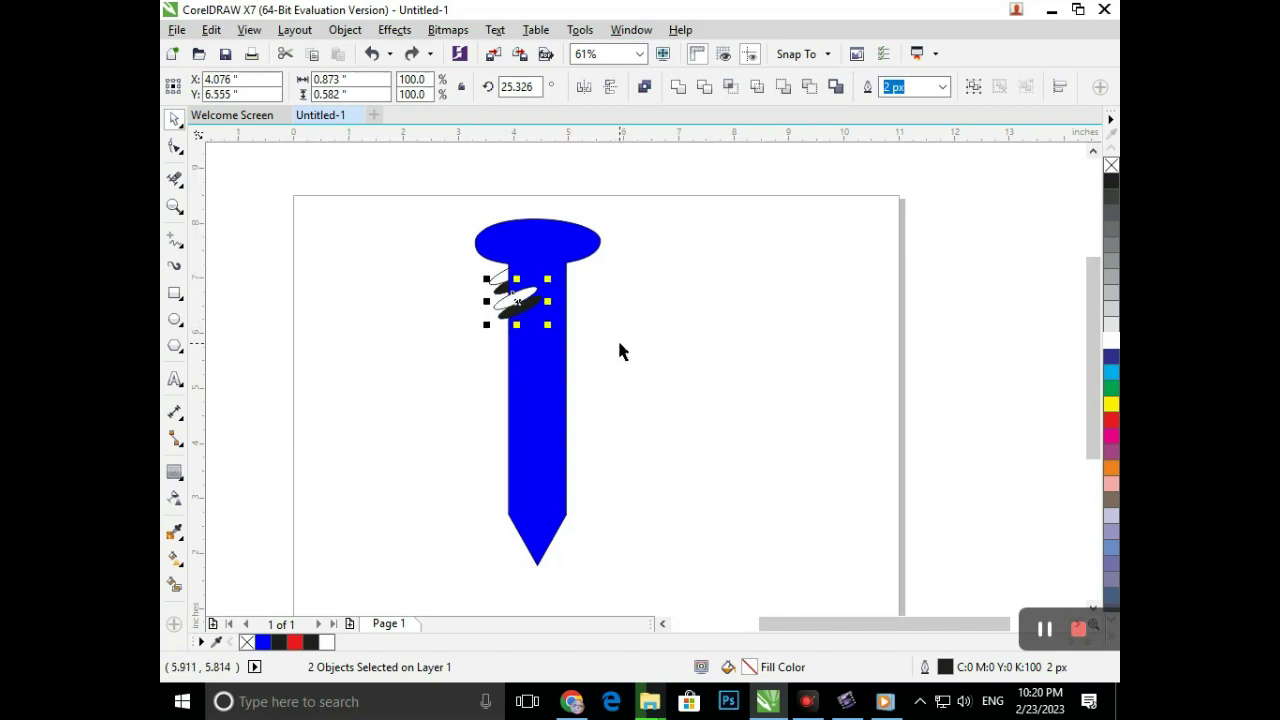
{"action": "key", "text": "ctrl+z"}
Step: Set the copied ellipse pair just below the first pair, try repeating it down the shaft, and undo the repeats
{"action": "left_click_drag", "start_coordinate": [620, 343], "coordinate": [516, 307]}
{"action": "key", "text": "ctrl+r"}
{"action": "key", "text": "ctrl+r"}
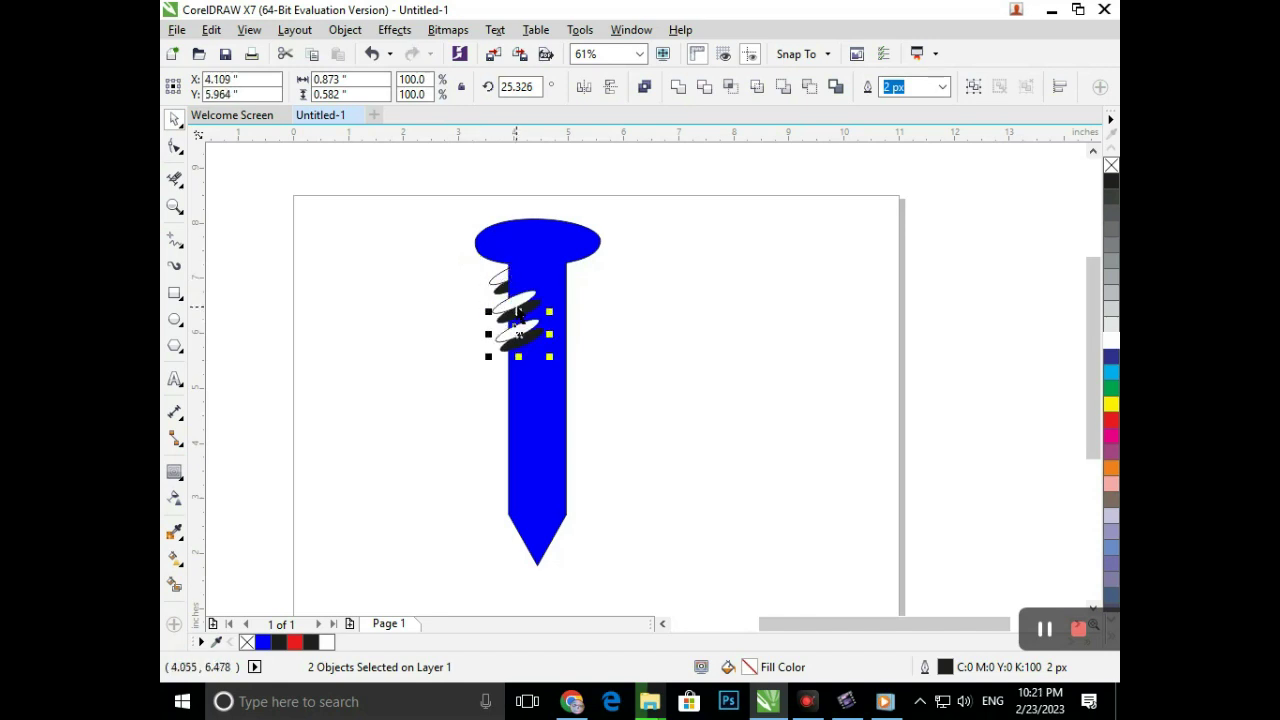
{"action": "key", "text": "ctrl+z"}
{"action": "key", "text": "ctrl+z"}
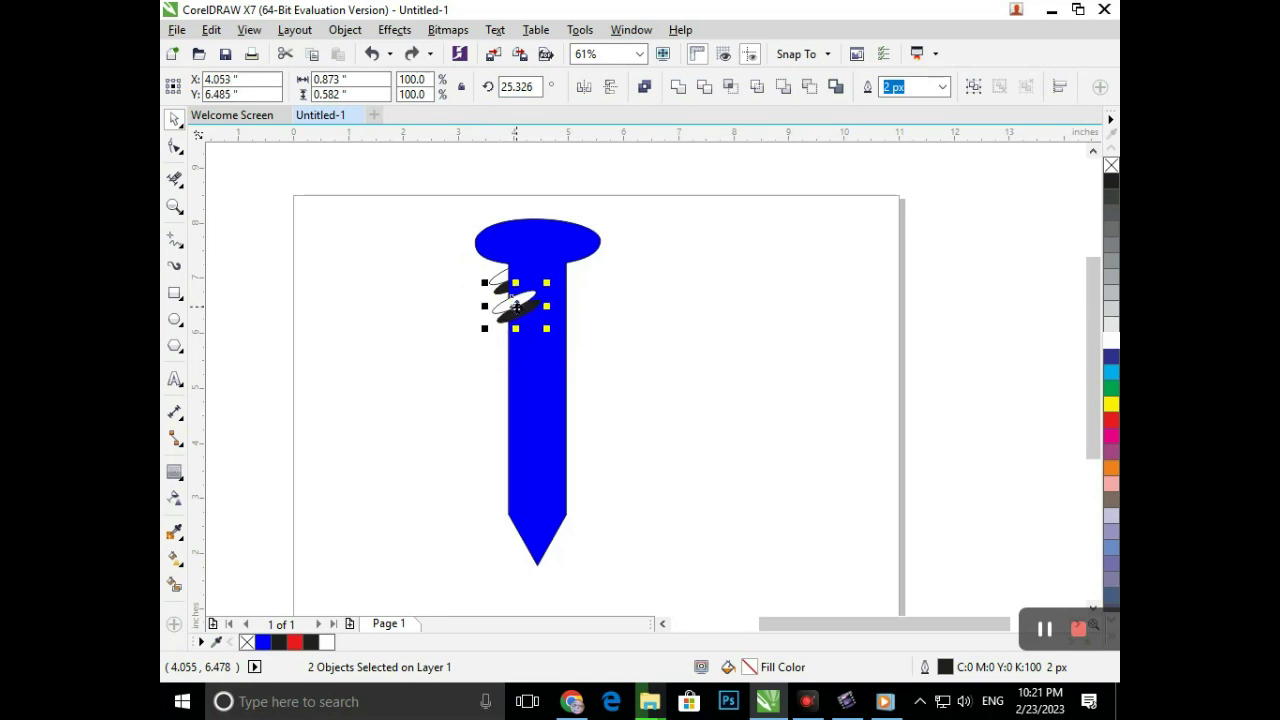
Step: Place evenly spaced copies of the white-and-black ellipse pair down the shaft's left edge to just above the pointed tip
{"action": "left_click_drag", "start_coordinate": [517, 306], "coordinate": [523, 401]}
{"action": "right_click", "coordinate": [520, 331]}
{"action": "right_click", "coordinate": [522, 356]}
{"action": "right_click", "coordinate": [521, 379]}
{"action": "right_click", "coordinate": [523, 401]}
{"action": "left_click_drag", "start_coordinate": [523, 401], "coordinate": [523, 448]}
{"action": "right_click", "coordinate": [523, 427]}
{"action": "right_click", "coordinate": [523, 448]}
{"action": "left_click_drag", "start_coordinate": [523, 448], "coordinate": [520, 505]}
{"action": "right_click", "coordinate": [521, 476]}
{"action": "left_click", "coordinate": [600, 550]}
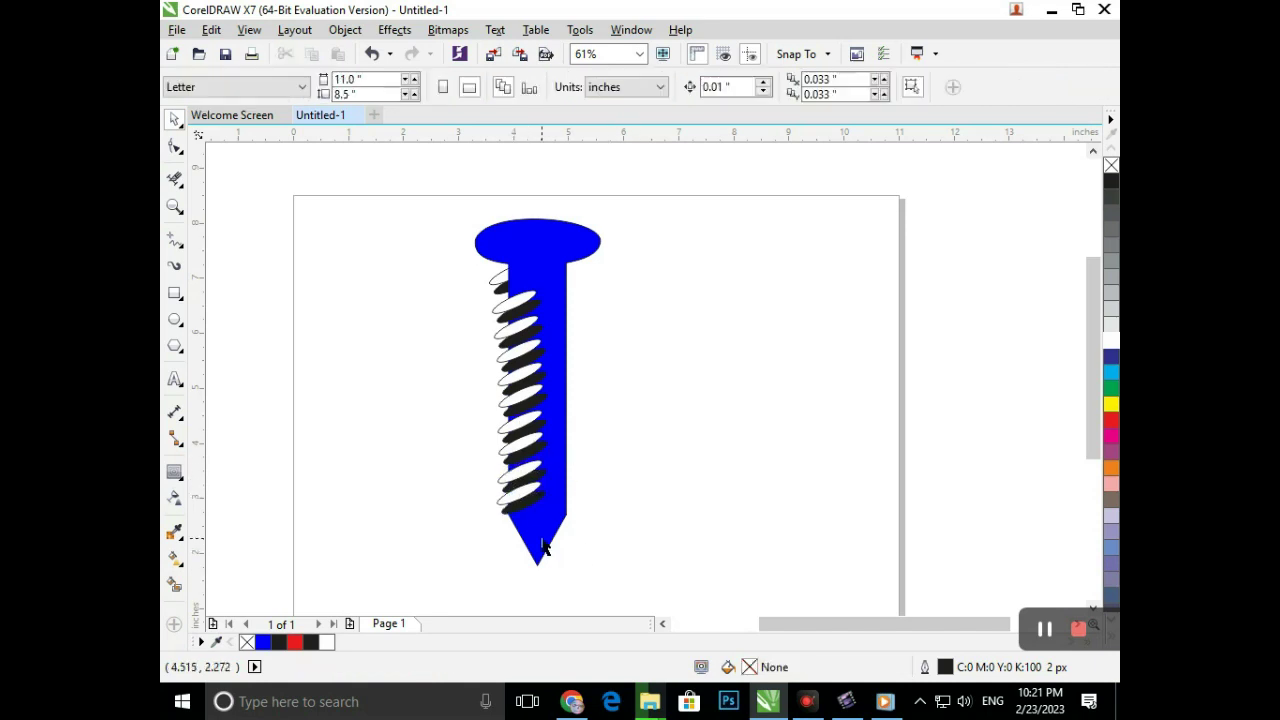
Step: Bring the blue nail in front of the ellipses and fill it with black
{"action": "left_click", "coordinate": [570, 441]}
{"action": "key", "text": "shift+Page_Up"}
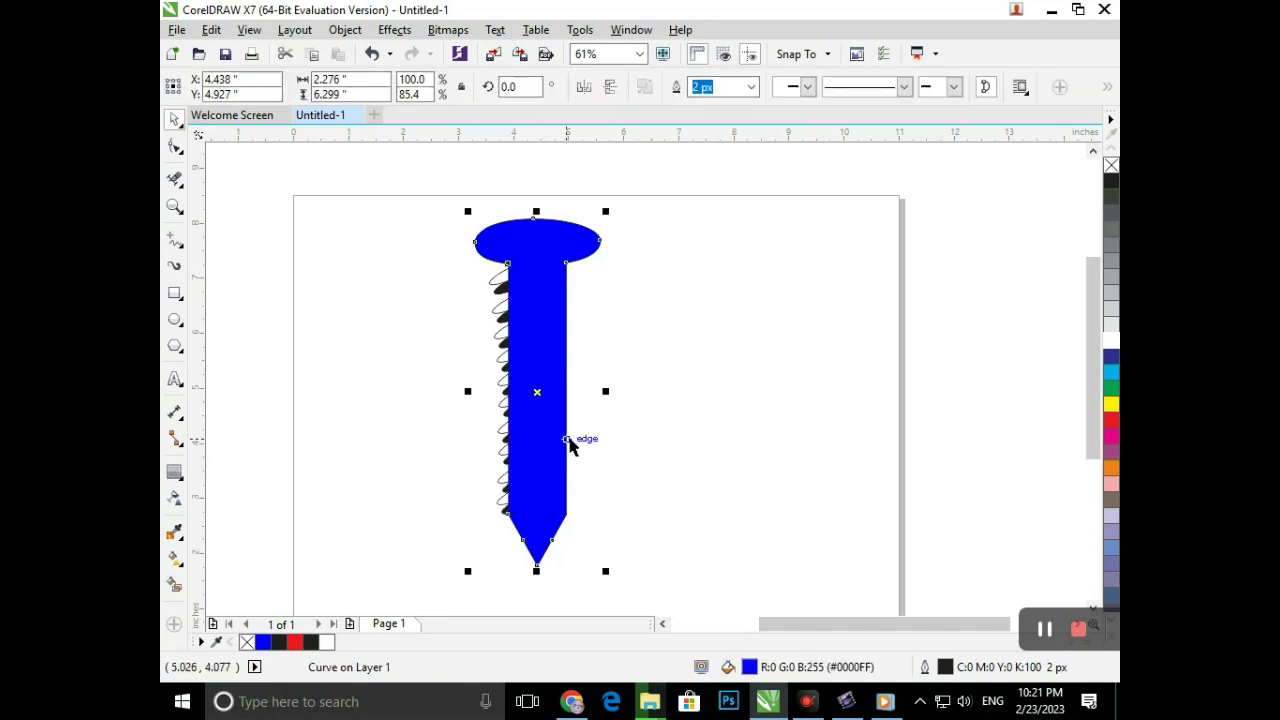
{"action": "left_click", "coordinate": [645, 397]}
{"action": "left_click", "coordinate": [554, 329]}
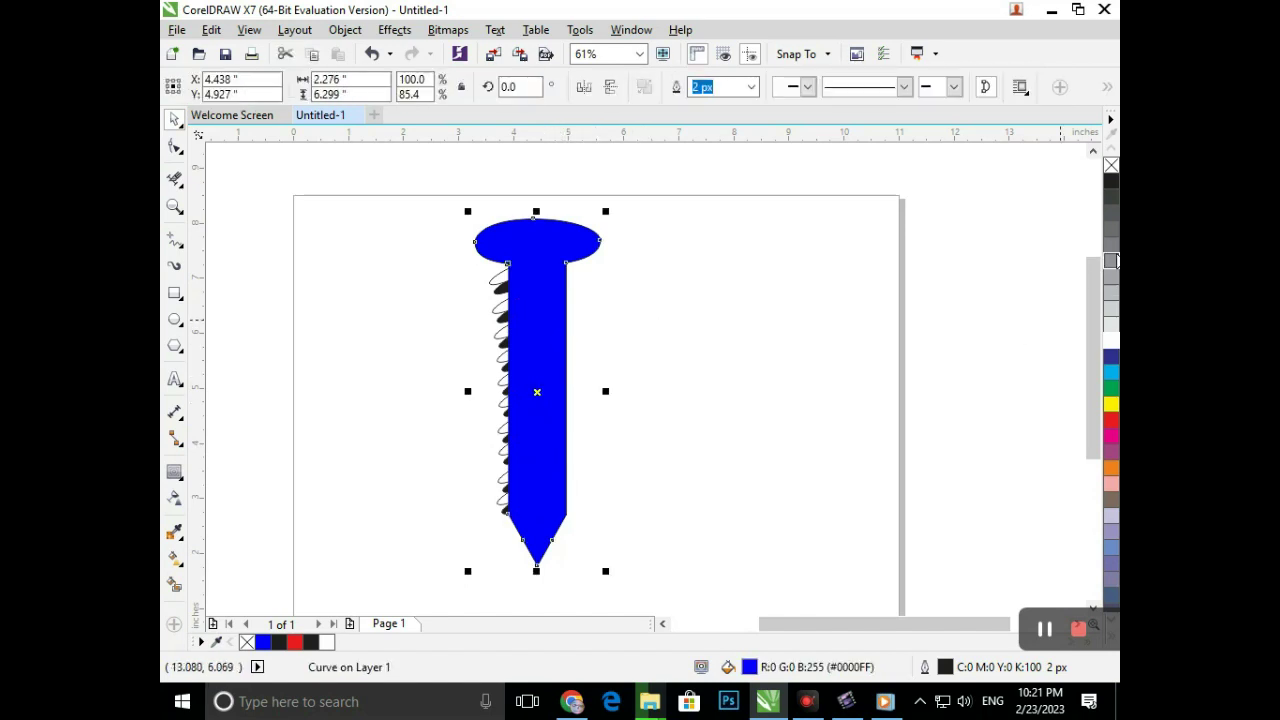
{"action": "left_click", "coordinate": [1112, 184]}
{"action": "left_click", "coordinate": [740, 400]}
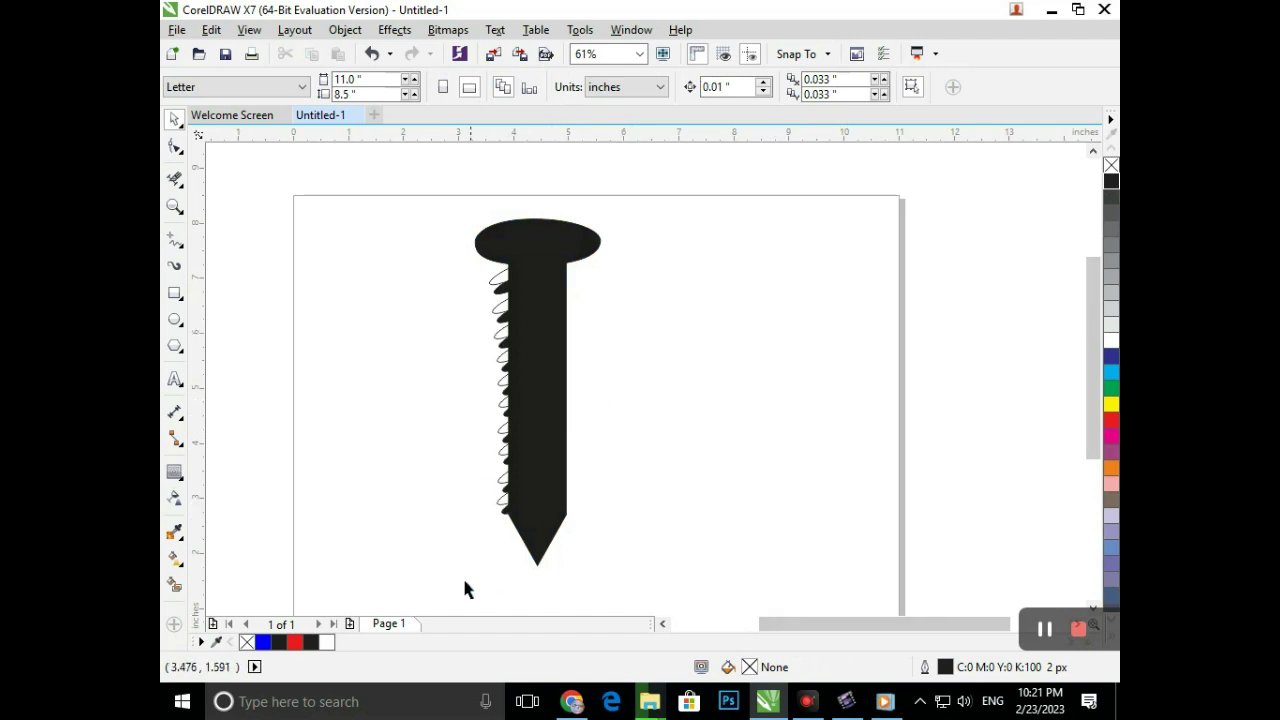
Step: Shorten the whole screw vertically and move it down and right, closer to the middle of the page
{"action": "left_click_drag", "start_coordinate": [464, 588], "coordinate": [681, 185]}
{"action": "left_click_drag", "start_coordinate": [537, 566], "coordinate": [537, 462]}
{"action": "left_click", "coordinate": [438, 277]}
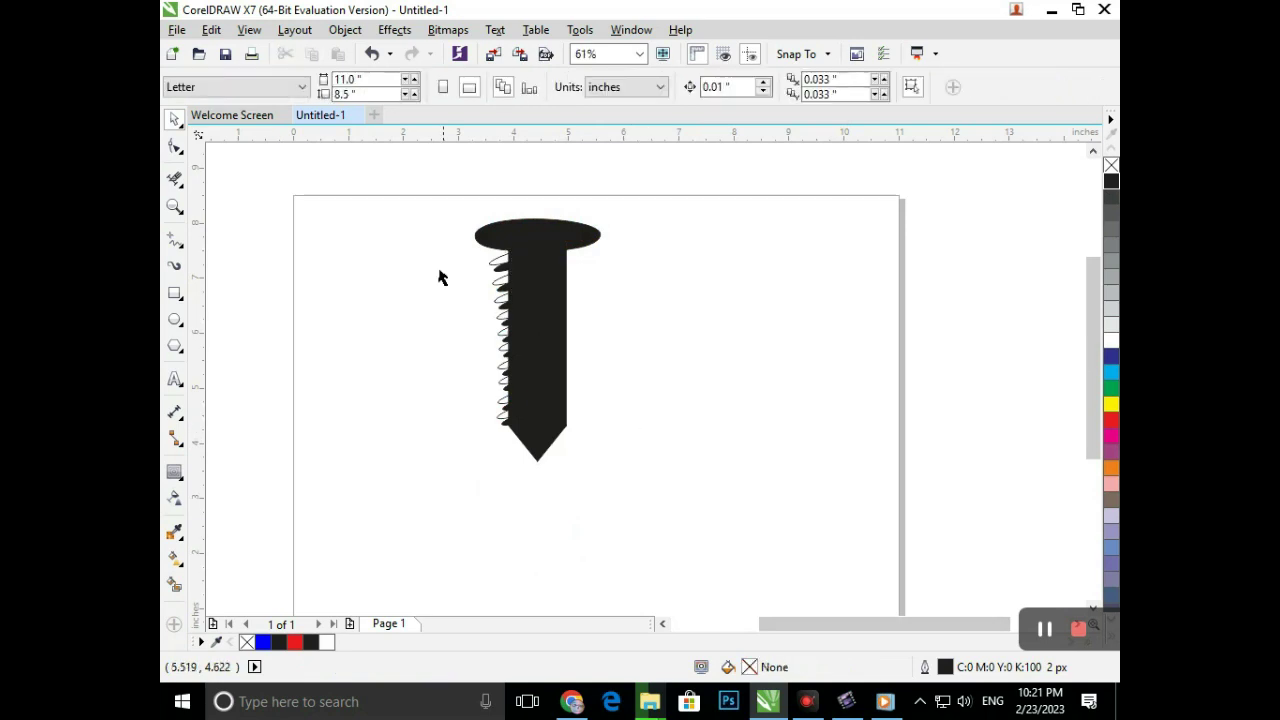
{"action": "key", "text": "ctrl+a"}
{"action": "left_click_drag", "start_coordinate": [526, 405], "coordinate": [618, 464]}
{"action": "left_click", "coordinate": [737, 491]}
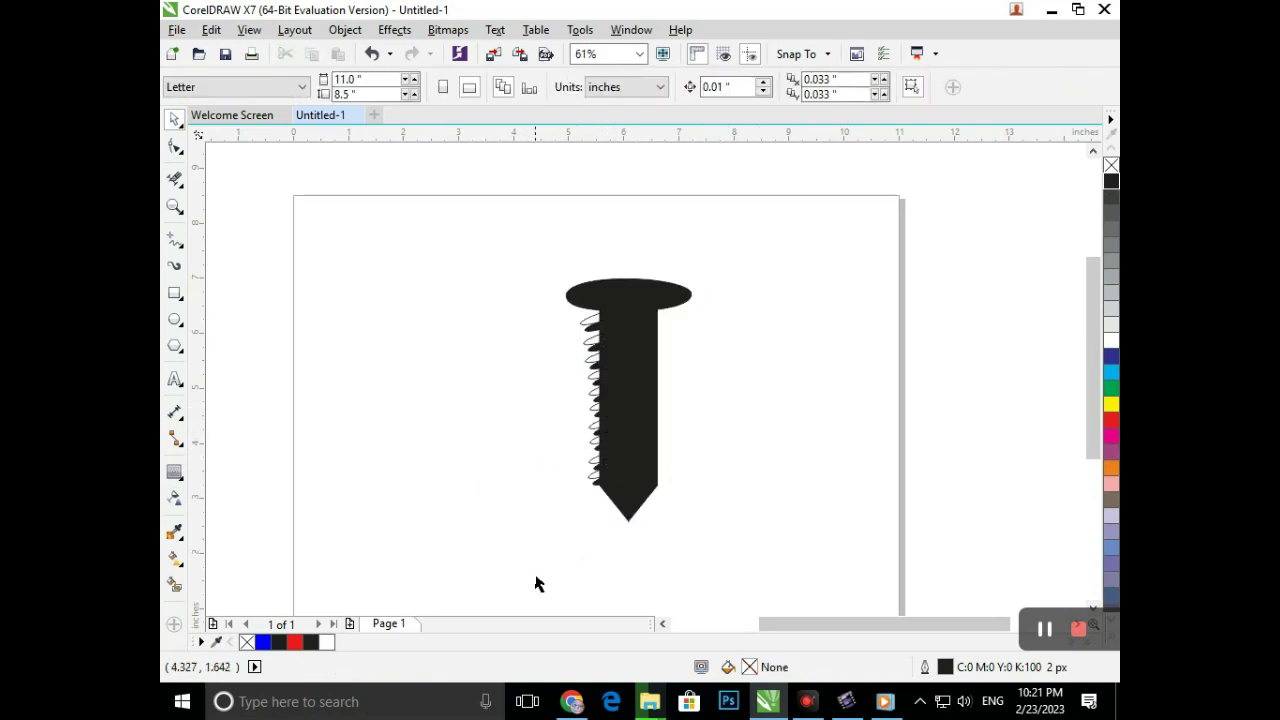
Step: Squash the whole screw further to a height of about 3.94 inches
{"action": "key", "text": "ctrl+a"}
{"action": "left_click_drag", "start_coordinate": [628, 528], "coordinate": [629, 500]}
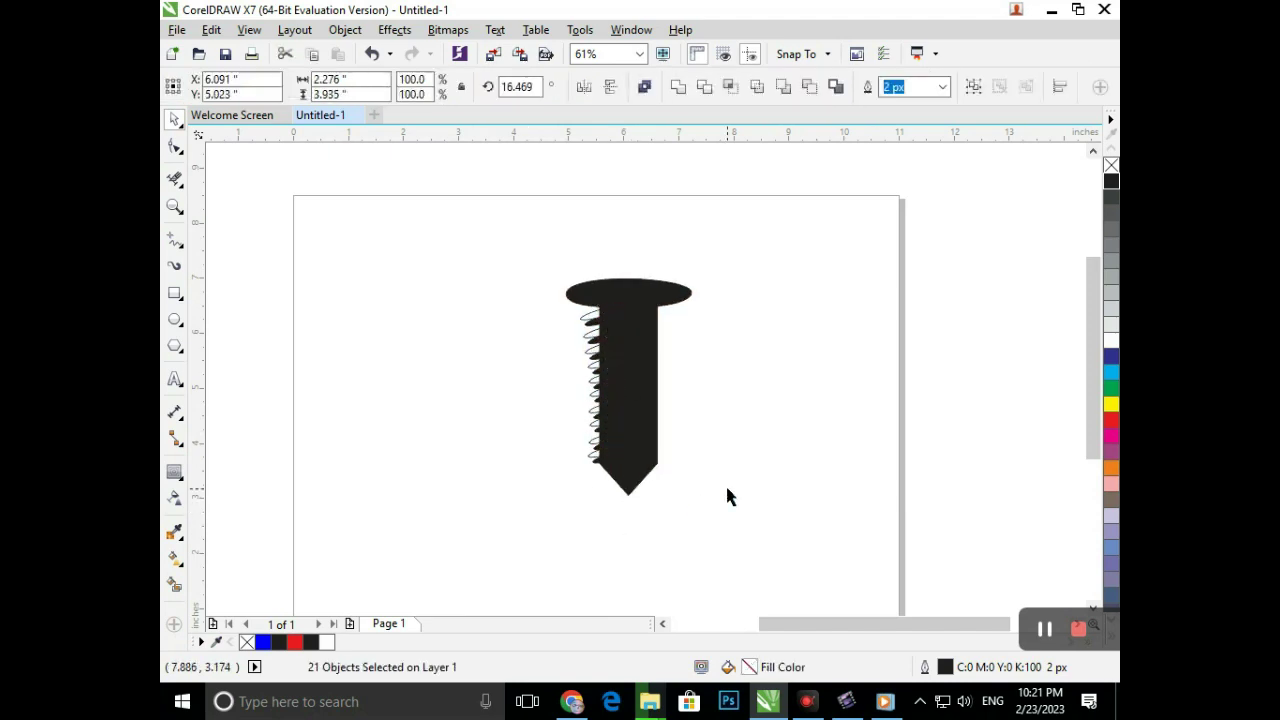
{"action": "left_click", "coordinate": [727, 497]}
Step: Reposition the individual ellipses along the upper shaft so that the black and white threads sit tightly one below the other
{"action": "left_click_drag", "start_coordinate": [528, 521], "coordinate": [657, 325]}
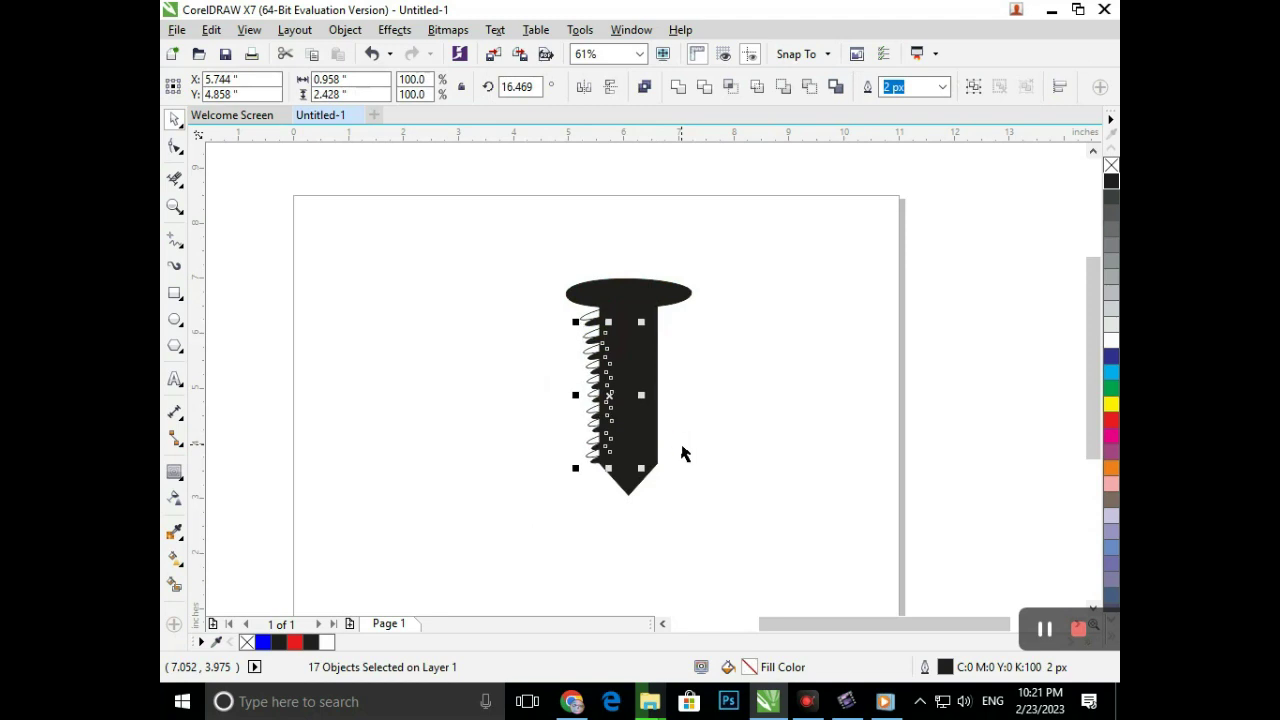
{"action": "left_click", "coordinate": [735, 404]}
{"action": "scroll", "coordinate": [545, 310], "scroll_direction": "up", "scroll_amount": 4}
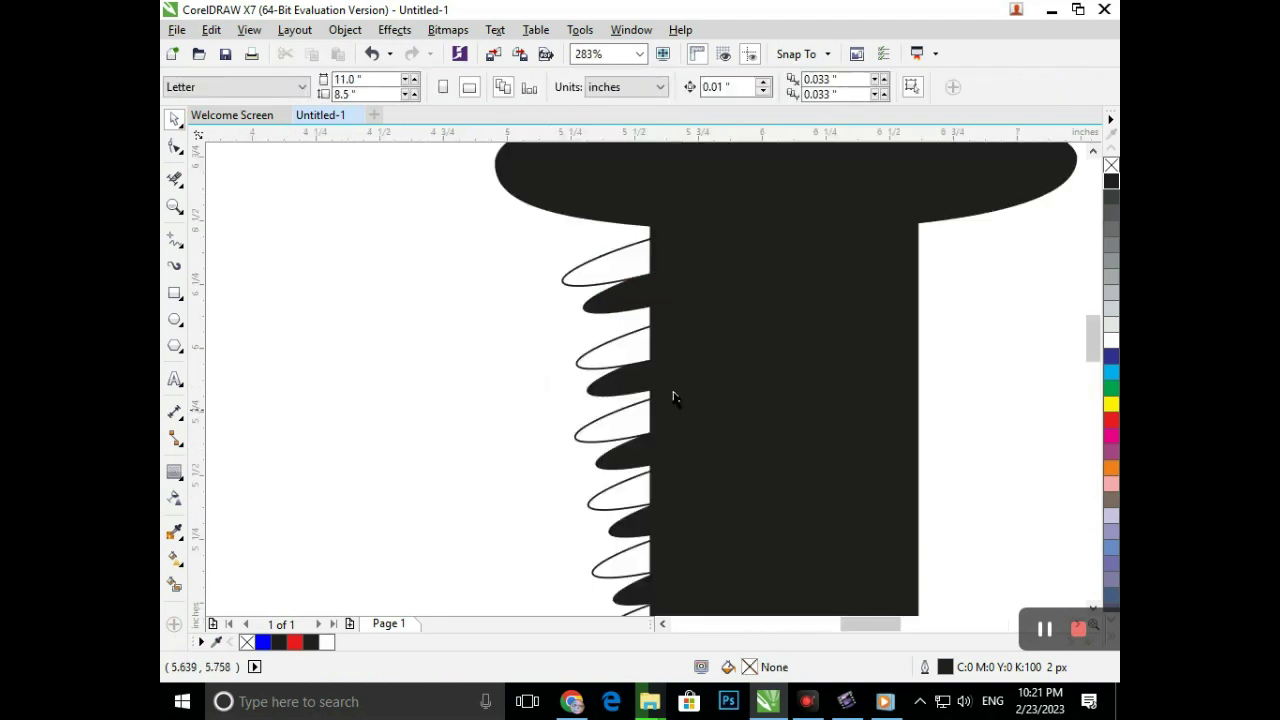
{"action": "left_click", "coordinate": [610, 262]}
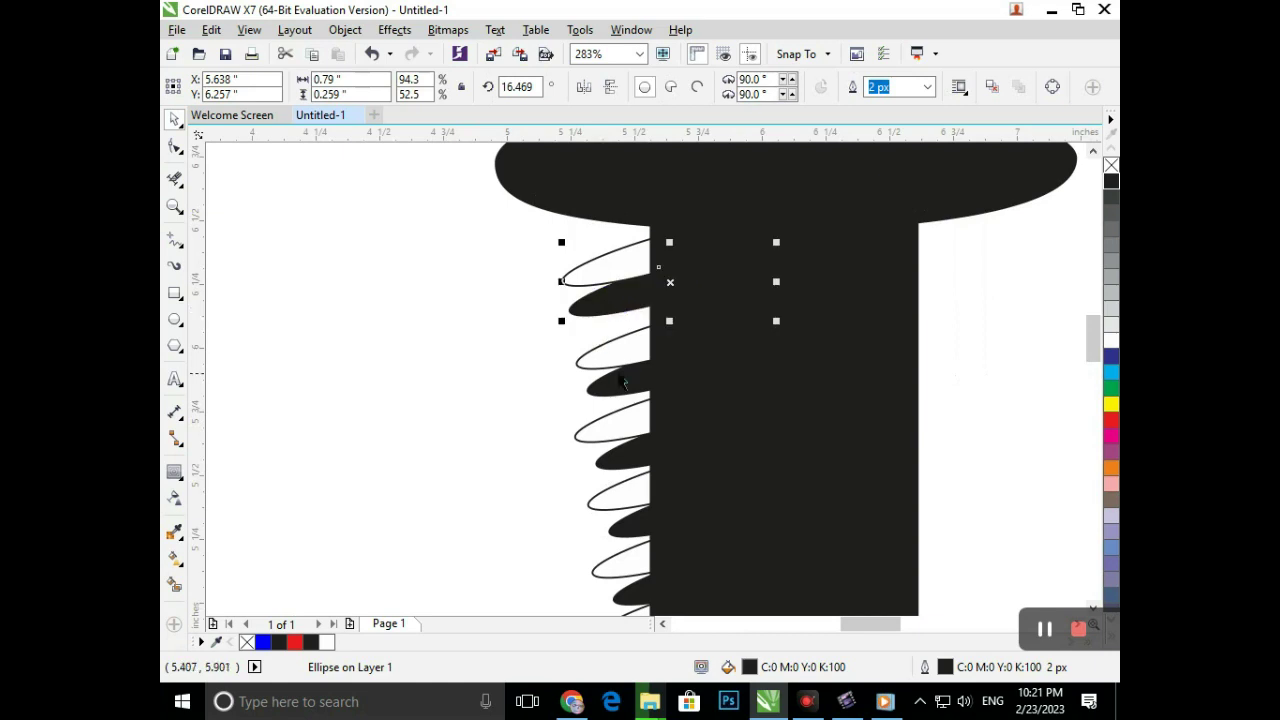
{"action": "left_click_drag", "start_coordinate": [613, 289], "coordinate": [608, 494]}
{"action": "left_click_drag", "start_coordinate": [628, 571], "coordinate": [622, 526]}
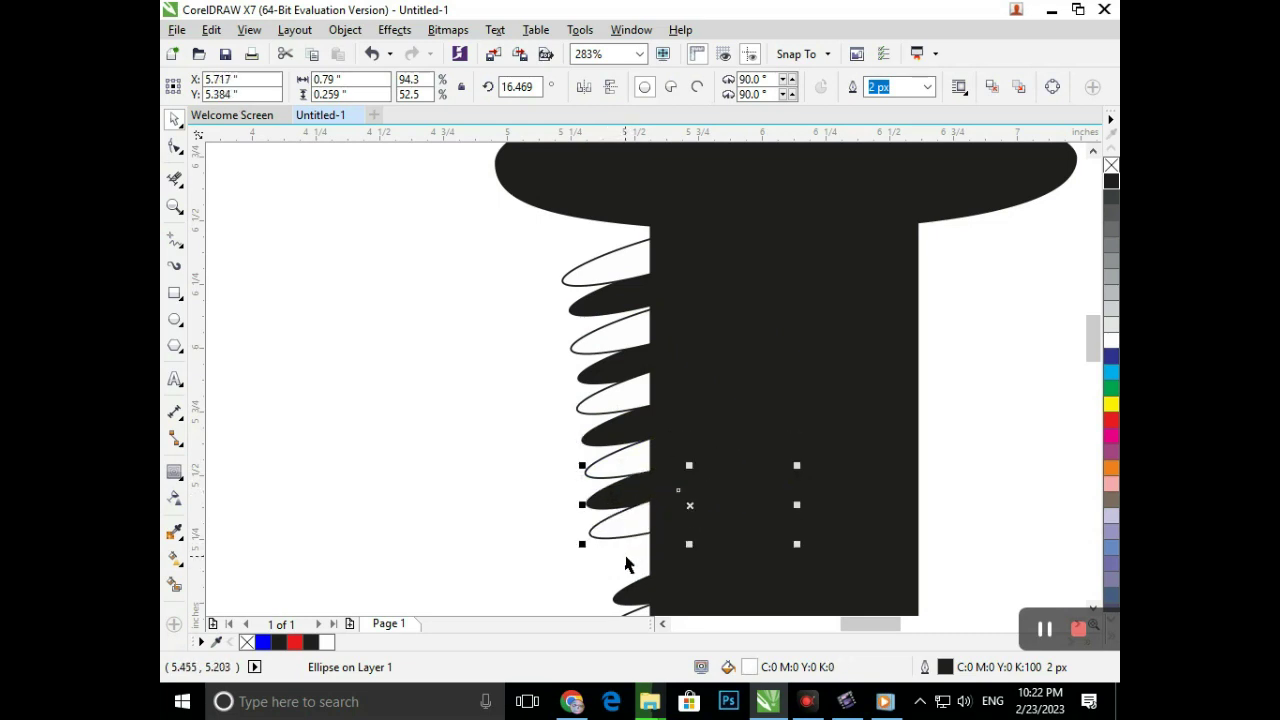
{"action": "left_click_drag", "start_coordinate": [637, 585], "coordinate": [620, 555]}
{"action": "scroll", "coordinate": [650, 557], "scroll_direction": "down", "scroll_amount": 4}
{"action": "left_click", "coordinate": [764, 476]}
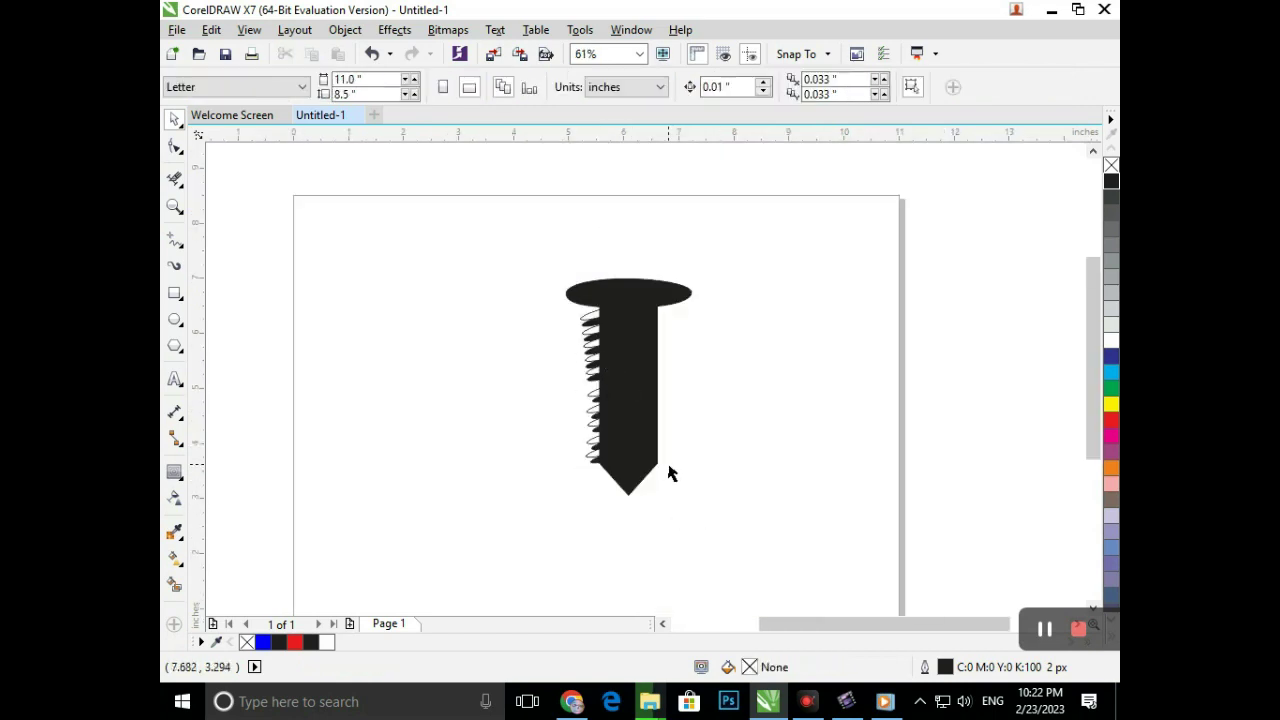
Step: Move the individual ellipses along the lower shaft upward to close the gaps between the threads
{"action": "scroll", "coordinate": [548, 367], "scroll_direction": "up", "scroll_amount": 3}
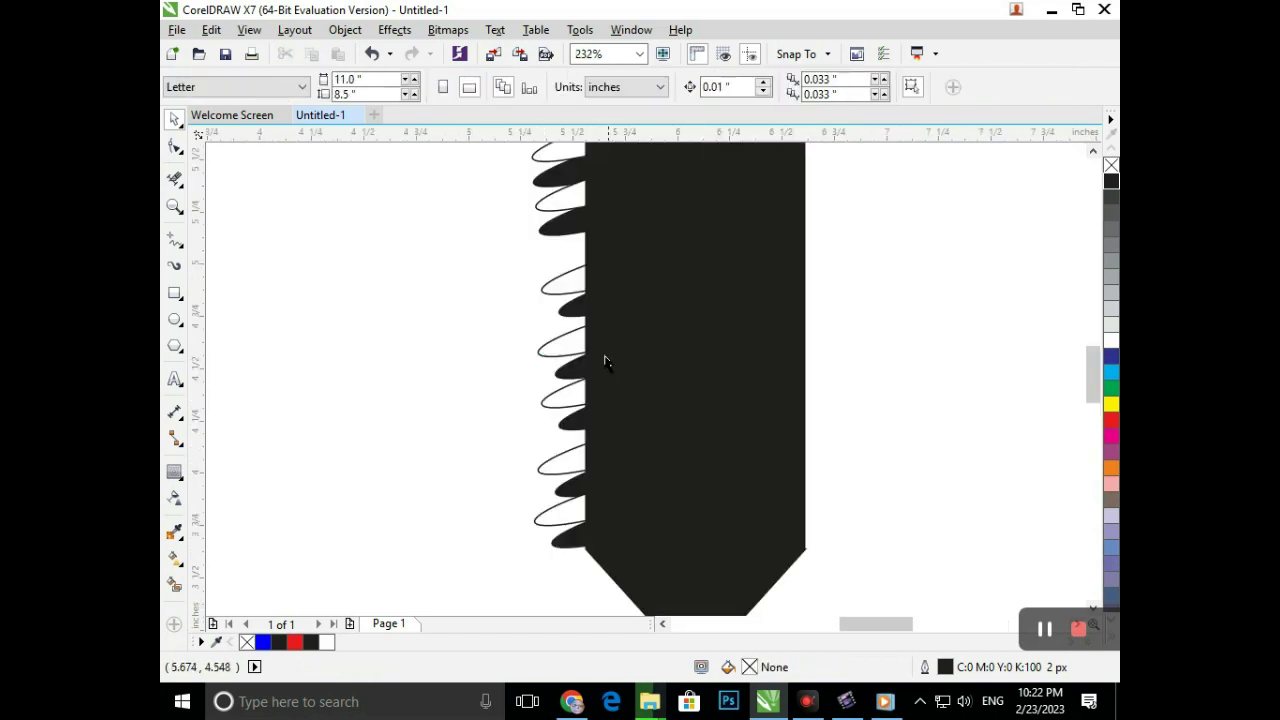
{"action": "left_click", "coordinate": [563, 284]}
{"action": "left_click_drag", "start_coordinate": [563, 284], "coordinate": [564, 372]}
{"action": "left_click_drag", "start_coordinate": [575, 466], "coordinate": [586, 397]}
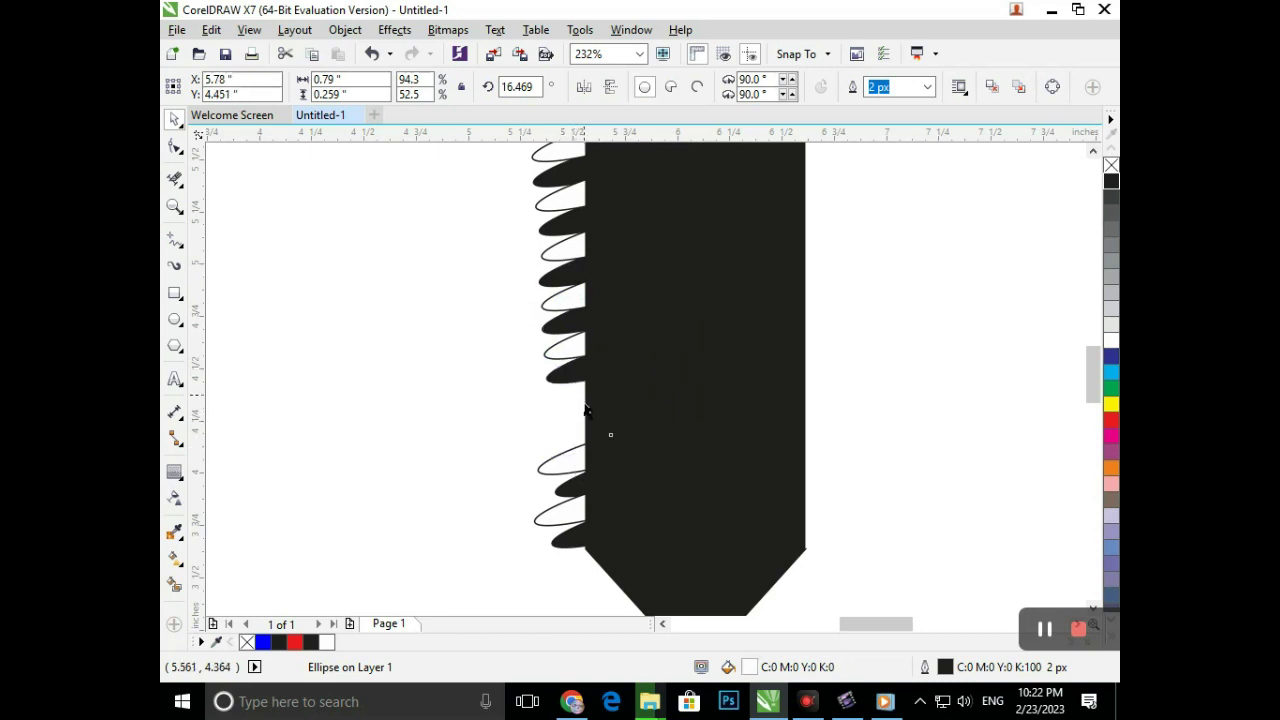
{"action": "left_click_drag", "start_coordinate": [572, 488], "coordinate": [560, 420]}
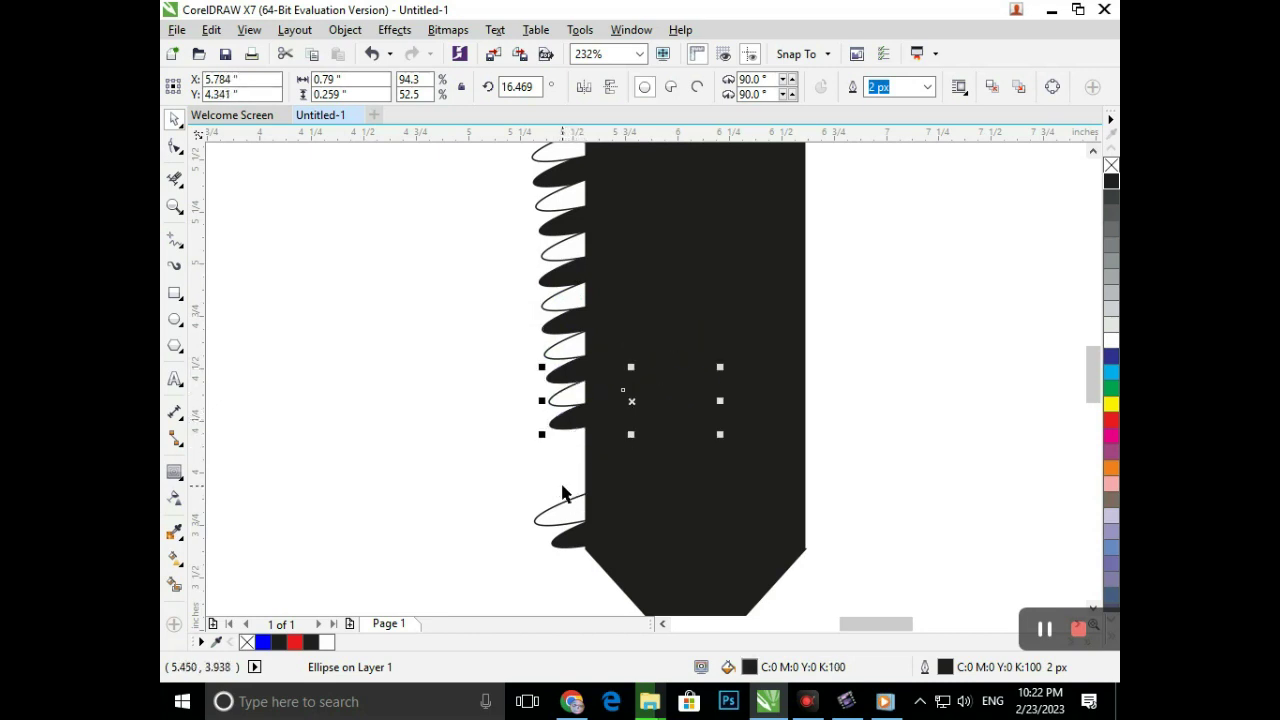
{"action": "left_click_drag", "start_coordinate": [566, 512], "coordinate": [580, 425]}
{"action": "left_click_drag", "start_coordinate": [568, 538], "coordinate": [566, 452]}
{"action": "left_click", "coordinate": [547, 532]}
{"action": "left_click_drag", "start_coordinate": [517, 537], "coordinate": [574, 503]}
Step: Add a copy of the lowest ellipse pair beneath it and bring the black screw body in front of the threads
{"action": "left_click", "coordinate": [577, 444]}
{"action": "left_click", "coordinate": [571, 474], "text": "shift"}
{"action": "key", "text": "Escape"}
{"action": "scroll", "coordinate": [800, 485], "scroll_direction": "down", "scroll_amount": 5}
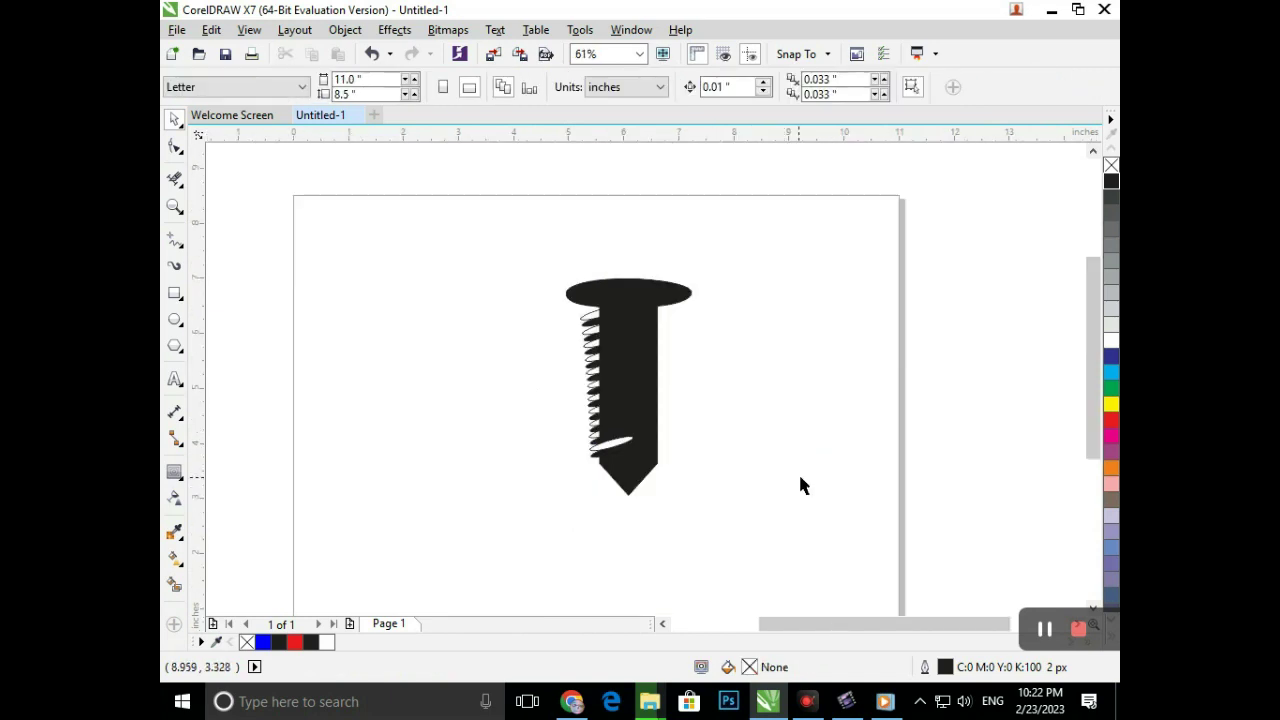
{"action": "left_click", "coordinate": [637, 393]}
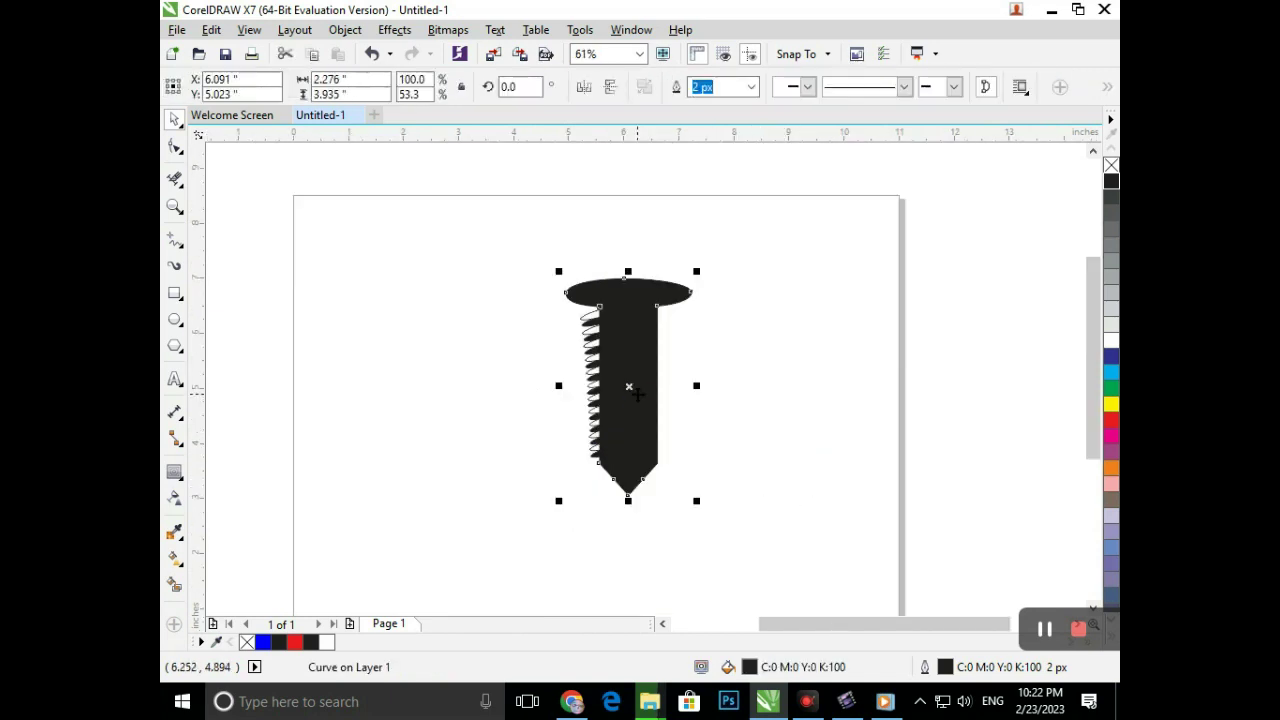
{"action": "left_click", "coordinate": [844, 410]}
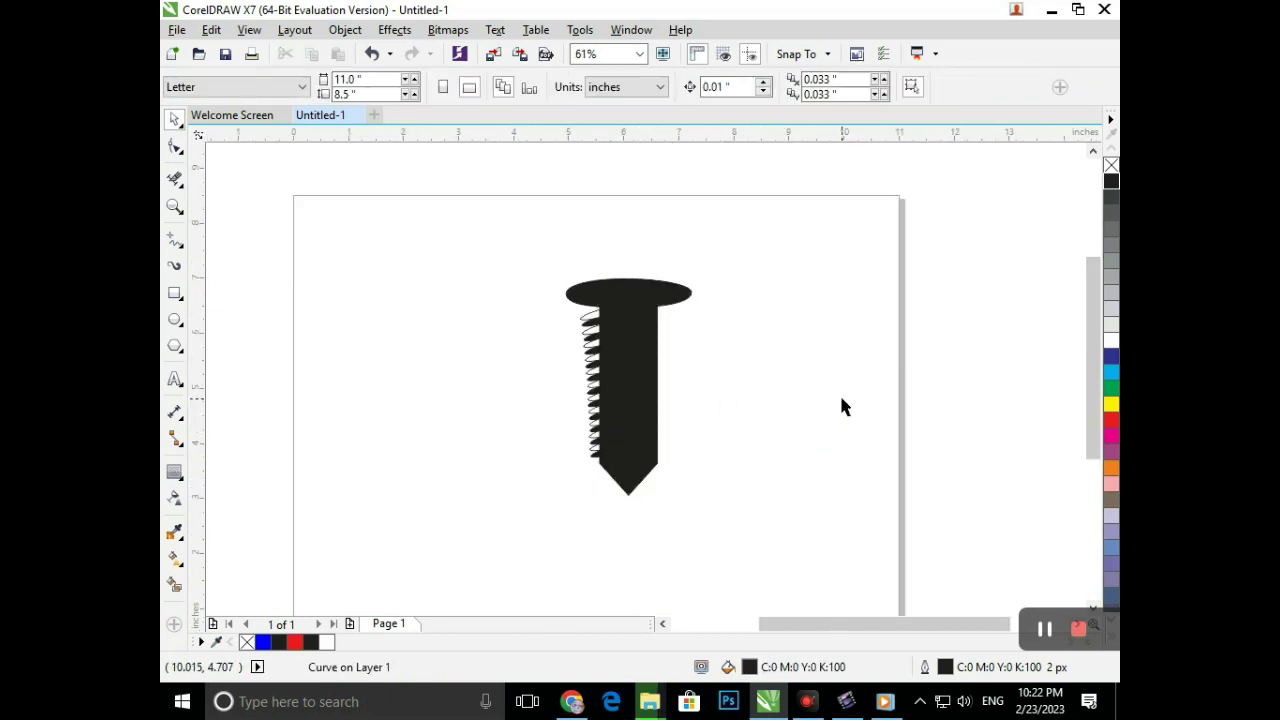
Step: Nudge the topmost white-and-black ellipse pair 0.05 inches to the right
{"action": "scroll", "coordinate": [636, 303], "scroll_direction": "up", "scroll_amount": 2}
{"action": "left_click", "coordinate": [524, 332]}
{"action": "left_click", "coordinate": [519, 358], "text": "shift"}
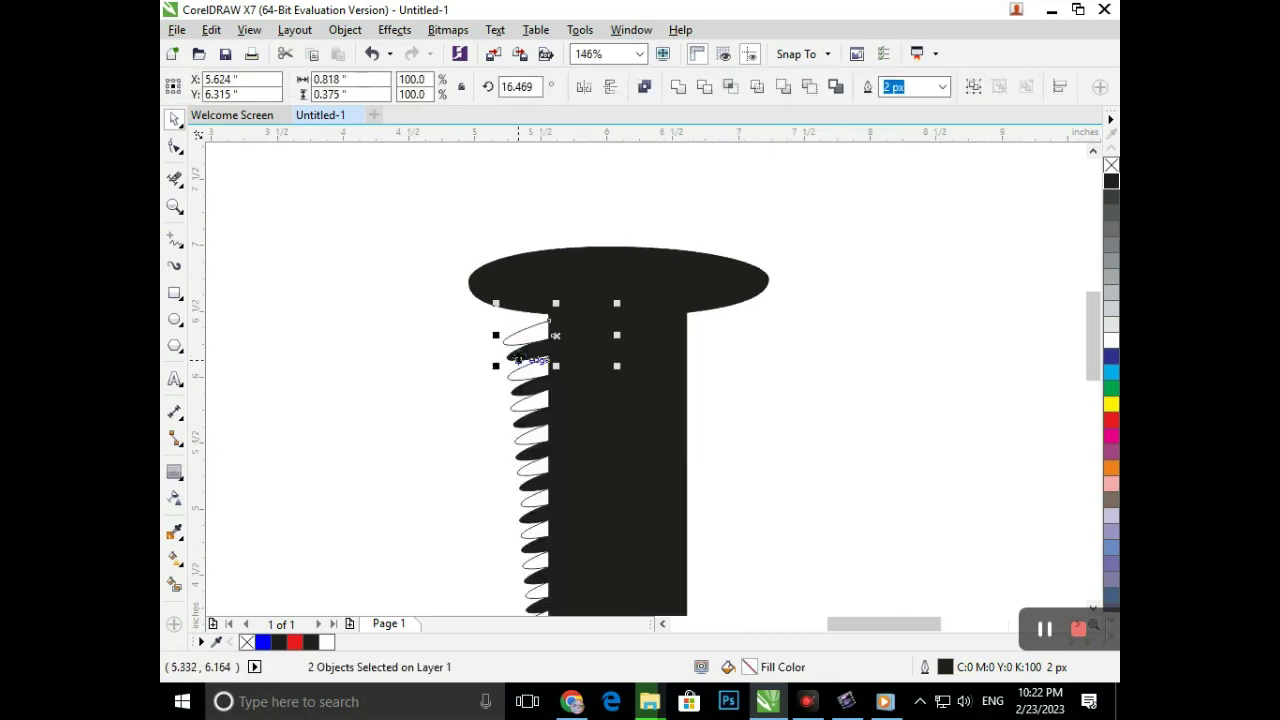
{"action": "key", "text": "Right"}
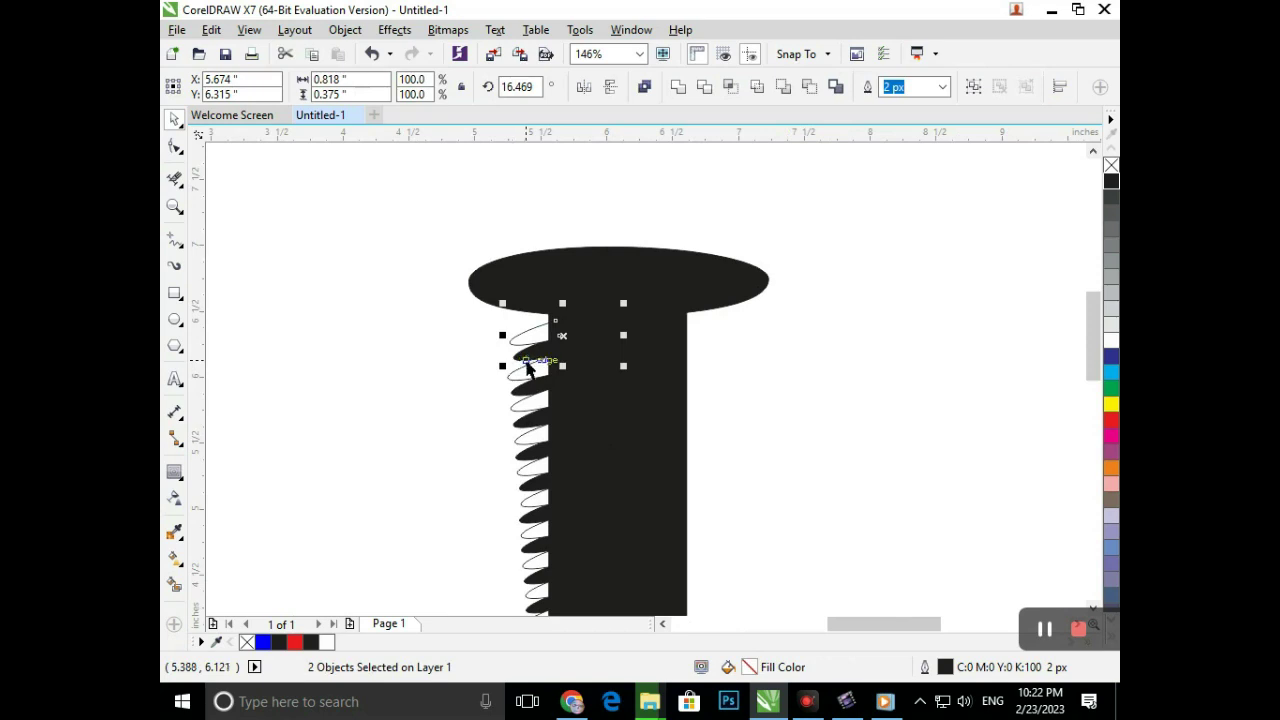
{"action": "left_click", "coordinate": [797, 420]}
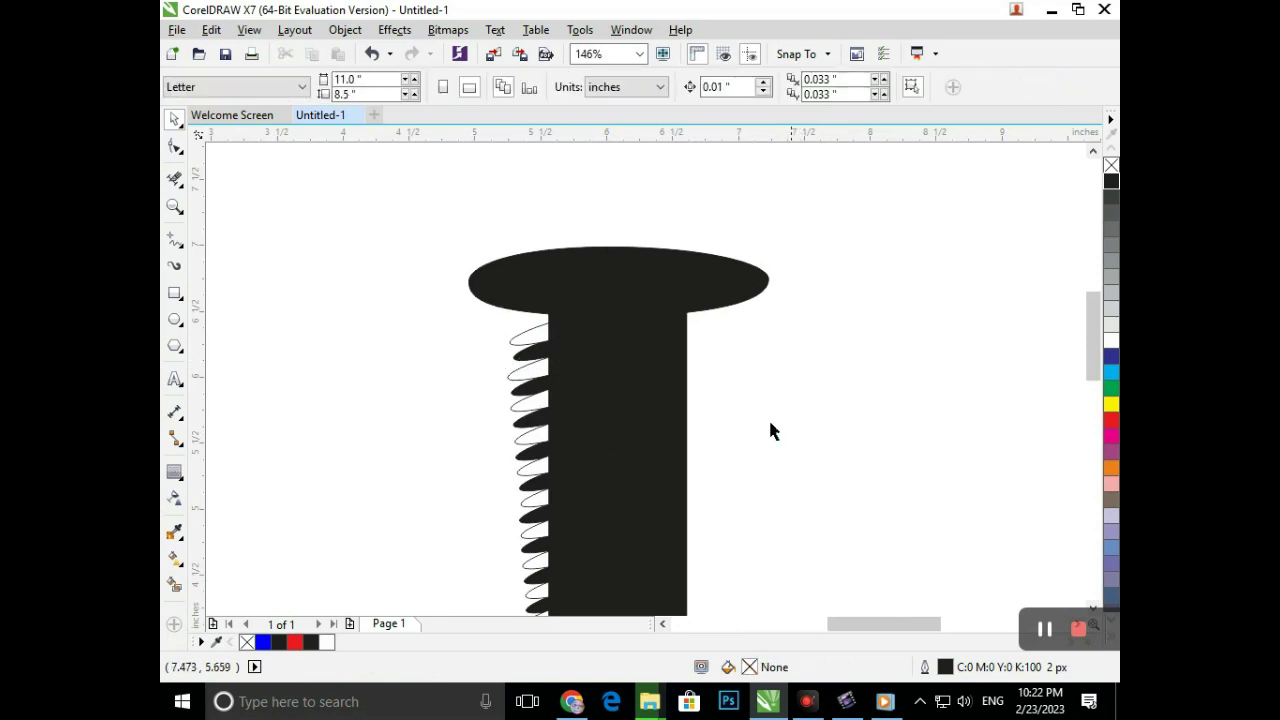
Step: Nudge the second ellipse pair from the top slightly to the right, in line with the pair above
{"action": "left_click", "coordinate": [533, 377]}
{"action": "left_click", "coordinate": [524, 400], "text": "shift"}
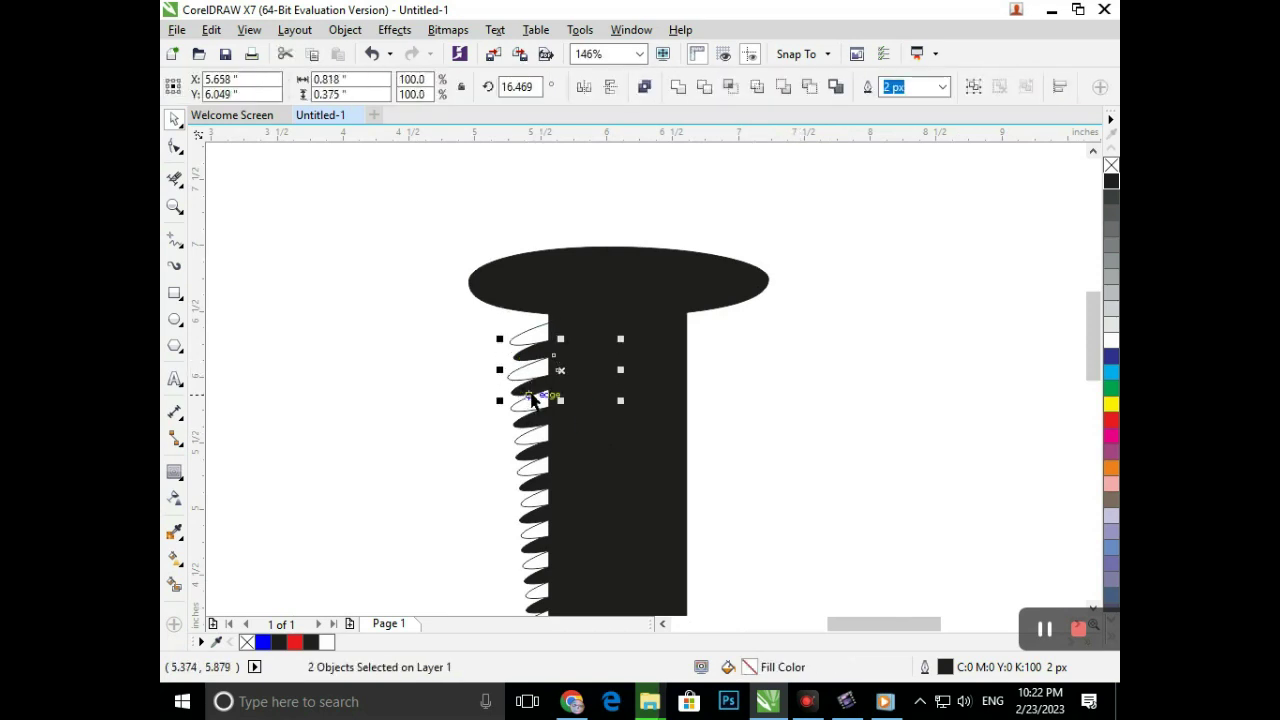
{"action": "key", "text": "Escape"}
{"action": "left_click", "coordinate": [520, 380]}
{"action": "left_click", "coordinate": [530, 402], "text": "shift"}
{"action": "left_click", "coordinate": [929, 366]}
{"action": "scroll", "coordinate": [581, 341], "scroll_direction": "down", "scroll_amount": 3}
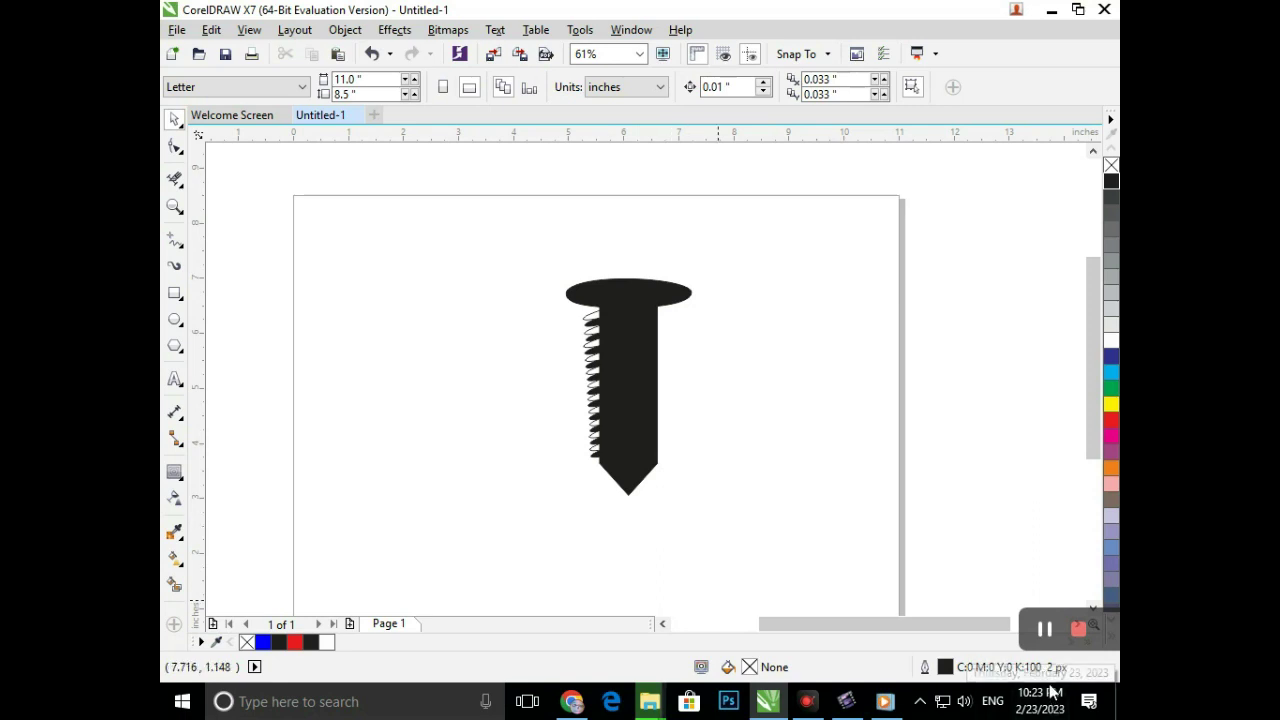
Step: Select the thread ellipses along the shaft and rotate them slightly to about 17.1°
{"action": "left_click_drag", "start_coordinate": [606, 500], "coordinate": [529, 300]}
{"action": "left_click", "coordinate": [588, 379]}
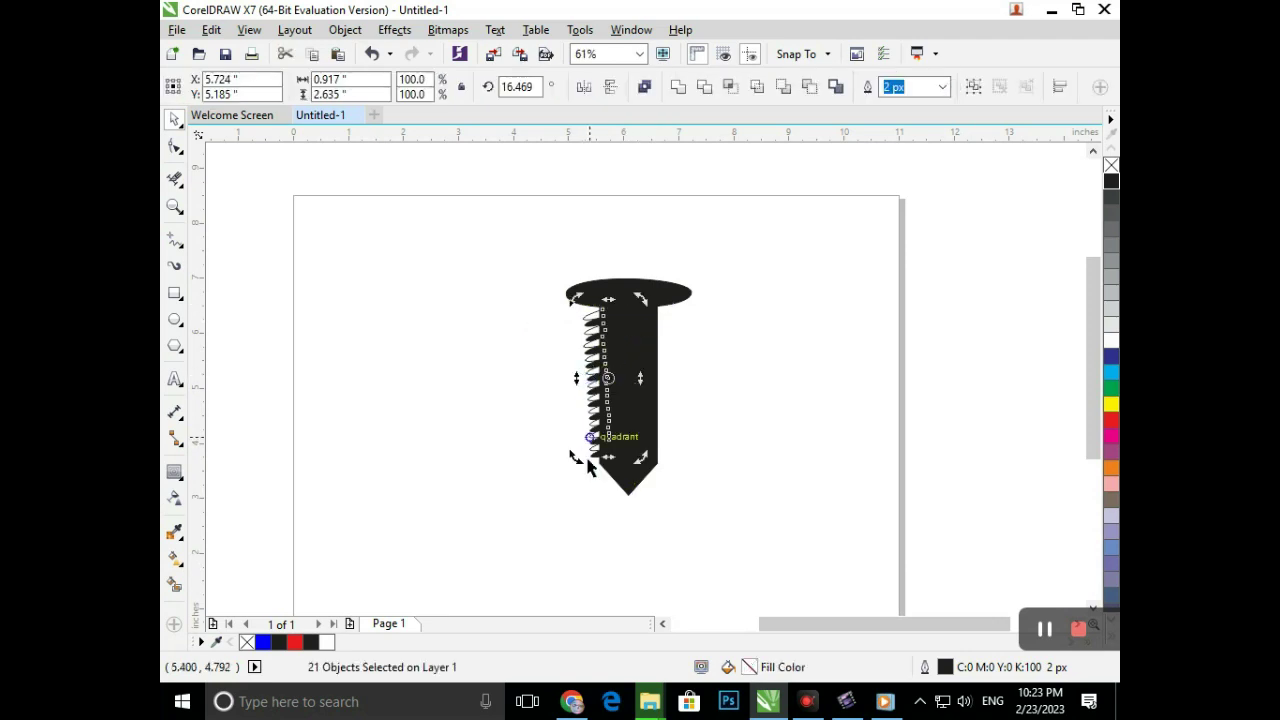
{"action": "left_click_drag", "start_coordinate": [641, 460], "coordinate": [643, 461]}
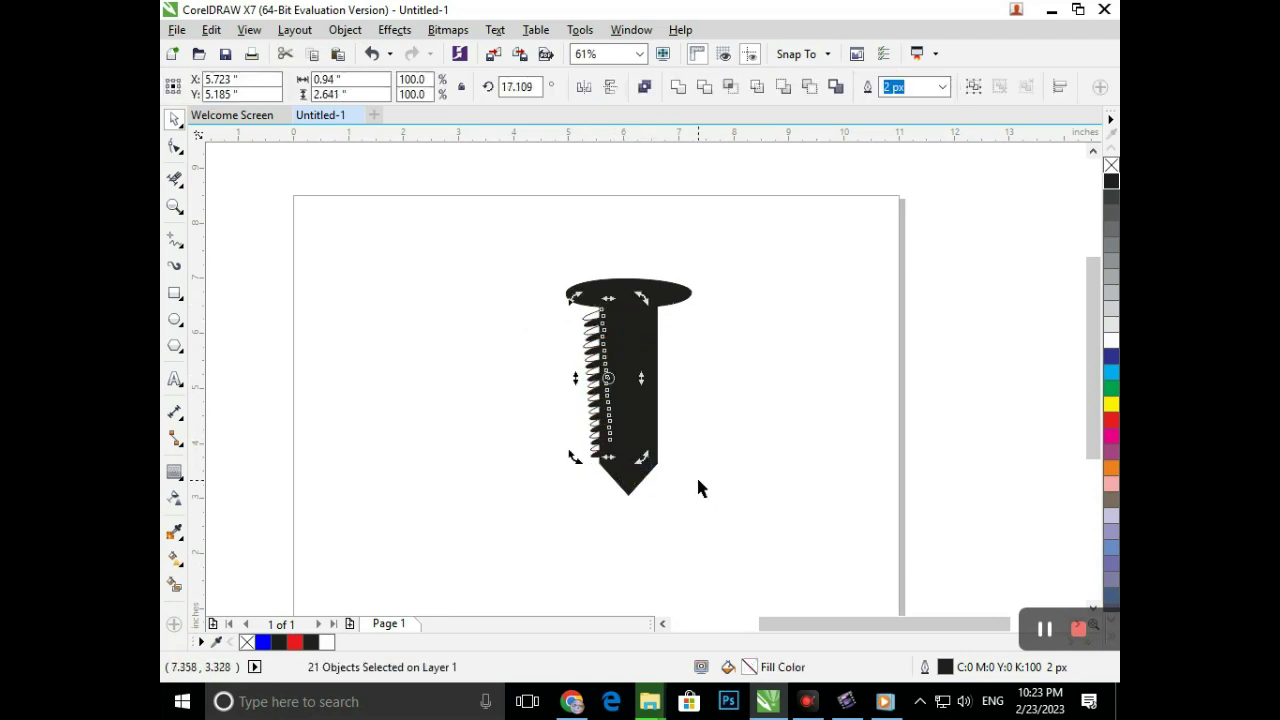
{"action": "left_click", "coordinate": [643, 503]}
Step: Try shifting all the thread ellipses slightly to the right, and undo the shift
{"action": "left_click_drag", "start_coordinate": [574, 521], "coordinate": [644, 298]}
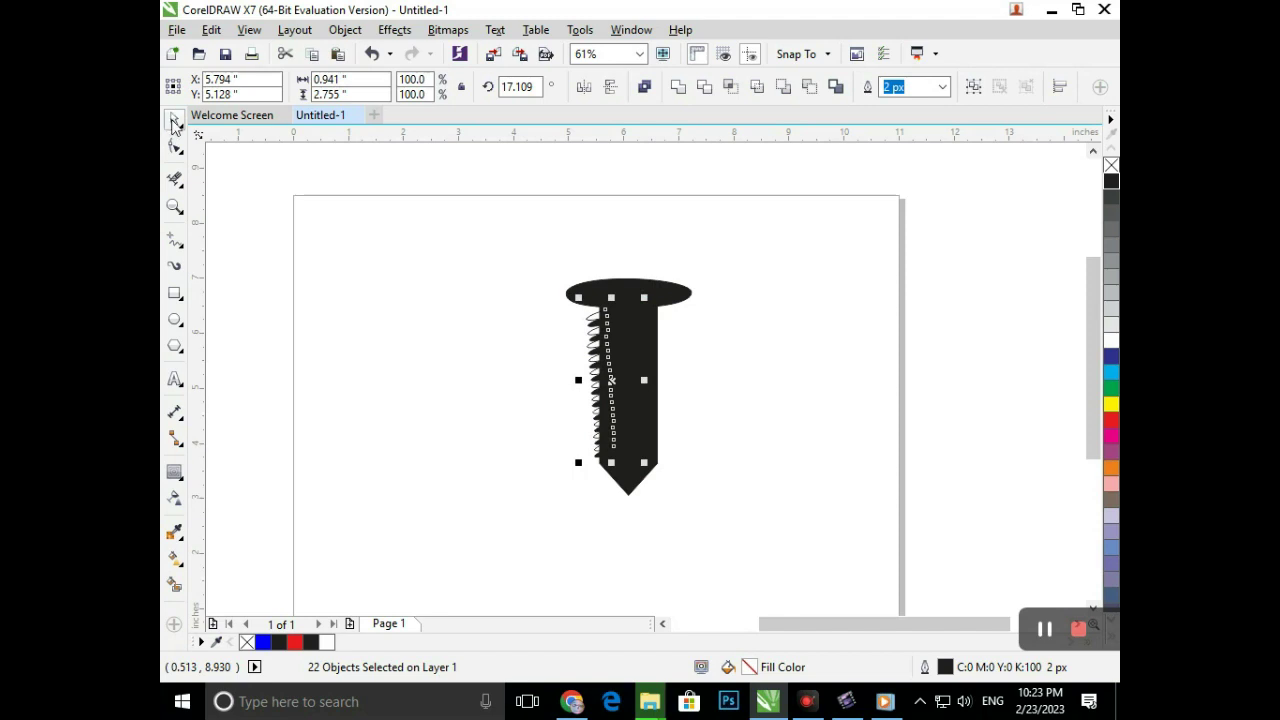
{"action": "left_click", "coordinate": [517, 420]}
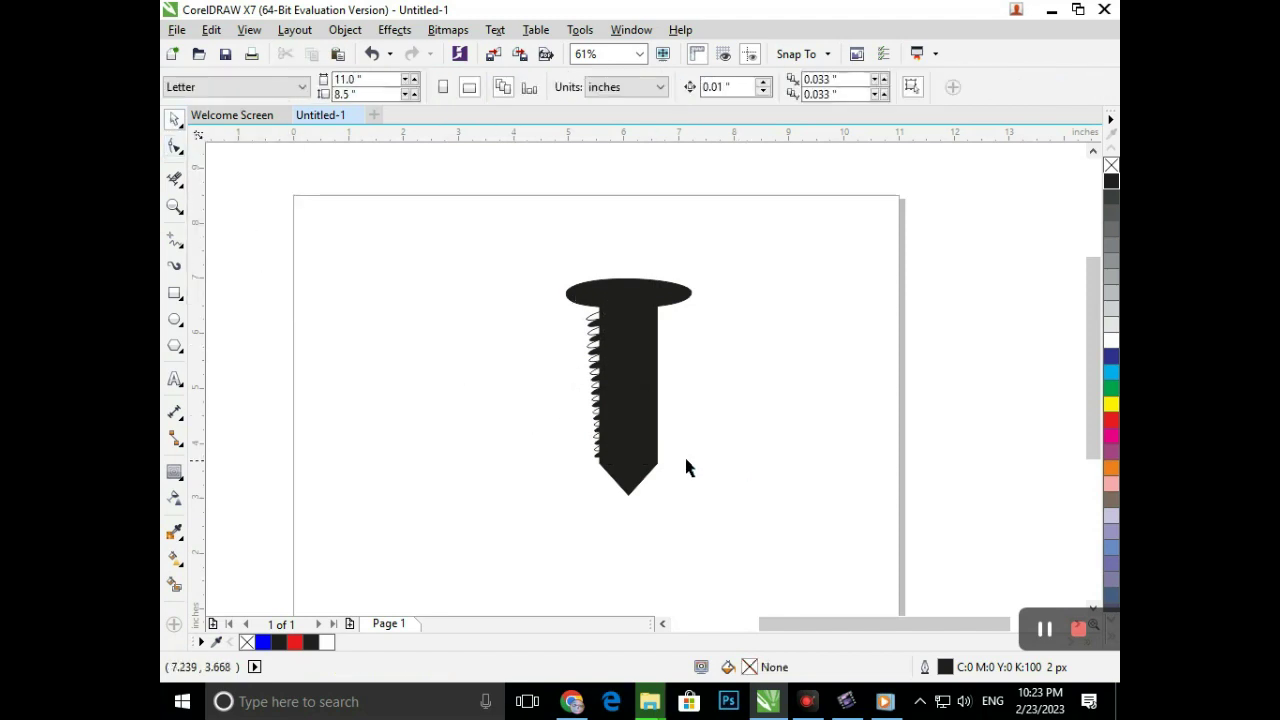
{"action": "key", "text": "ctrl+z"}
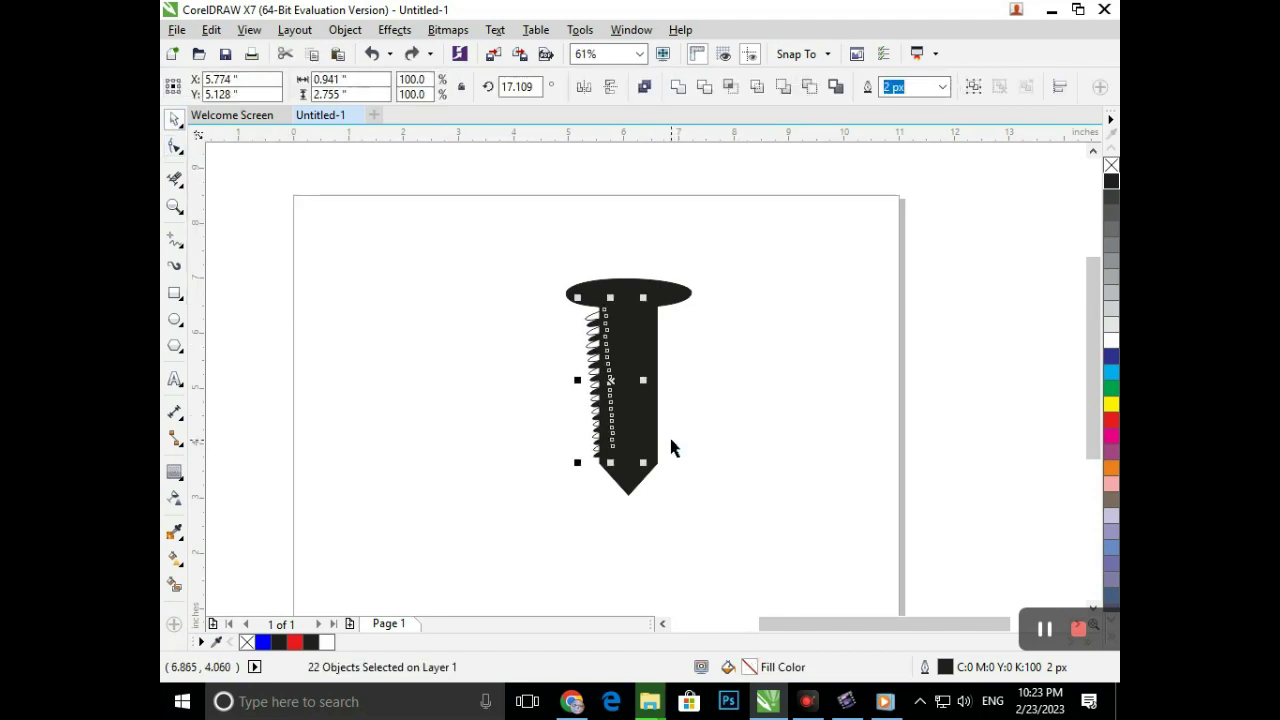
{"action": "left_click", "coordinate": [689, 441]}
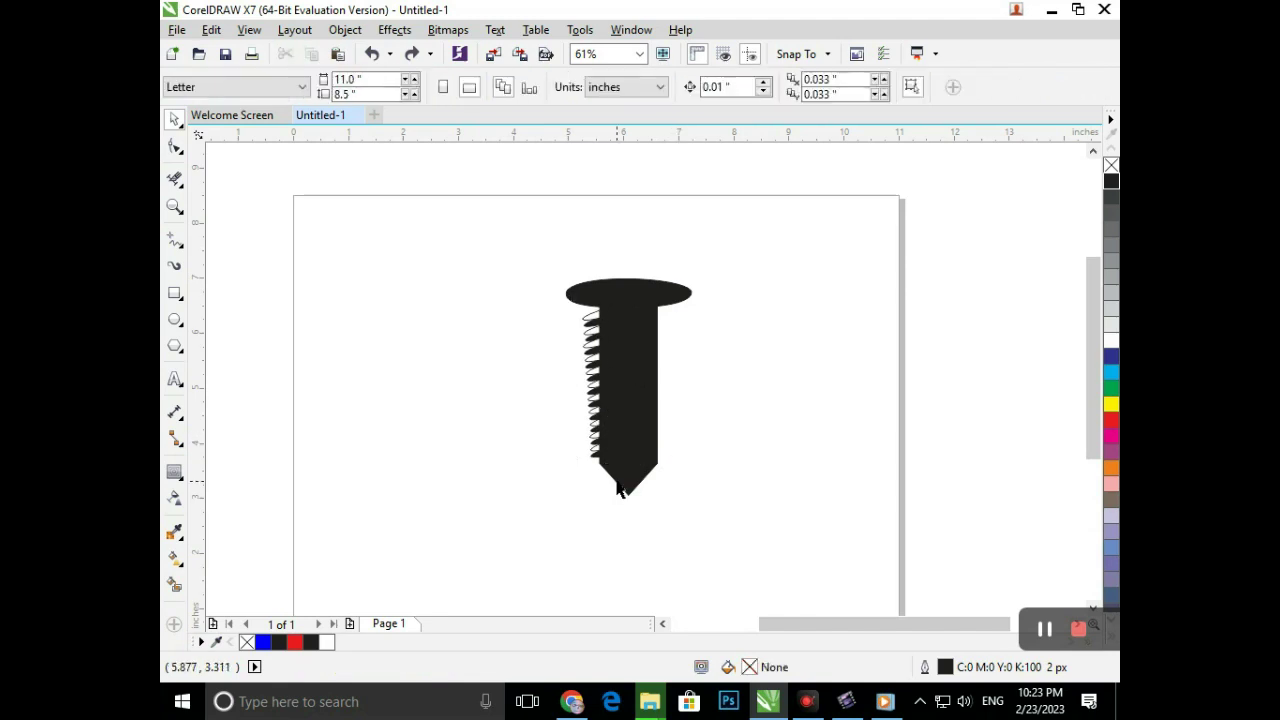
Step: Try shortening the whole screw vertically once more, and undo the resize
{"action": "key", "text": "ctrl+a"}
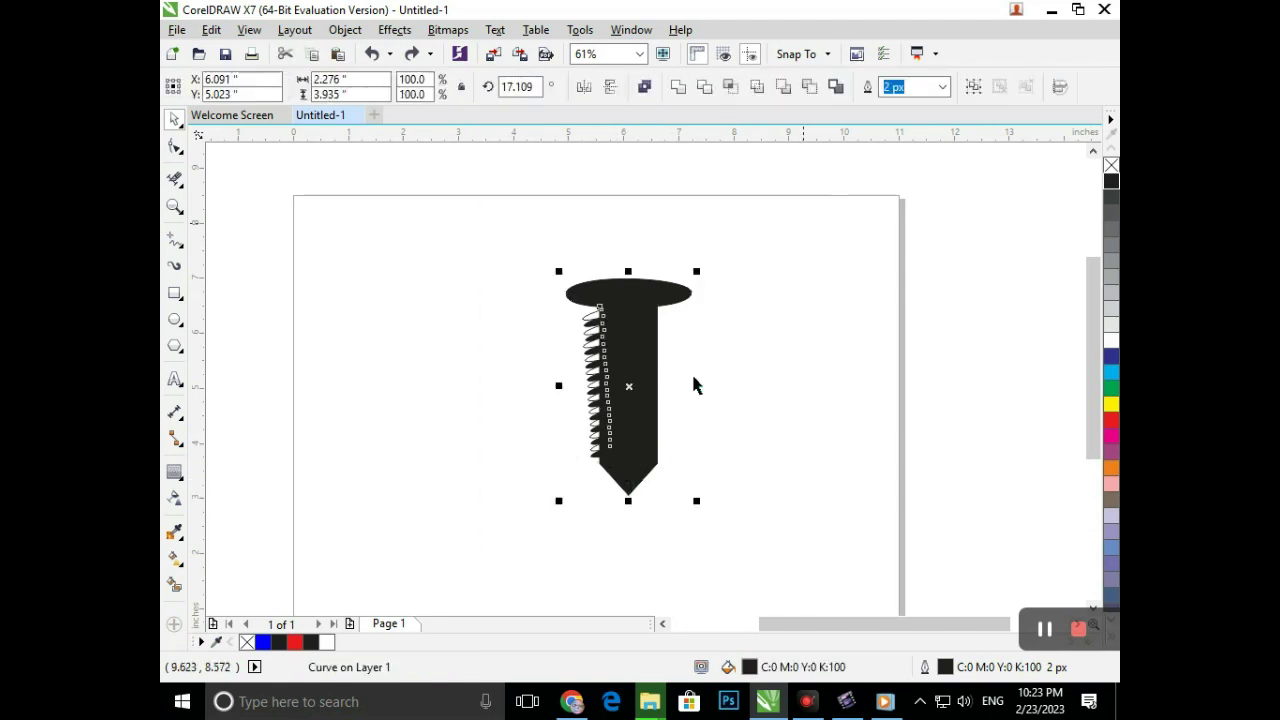
{"action": "left_click_drag", "start_coordinate": [628, 503], "coordinate": [628, 449]}
{"action": "left_click", "coordinate": [640, 520]}
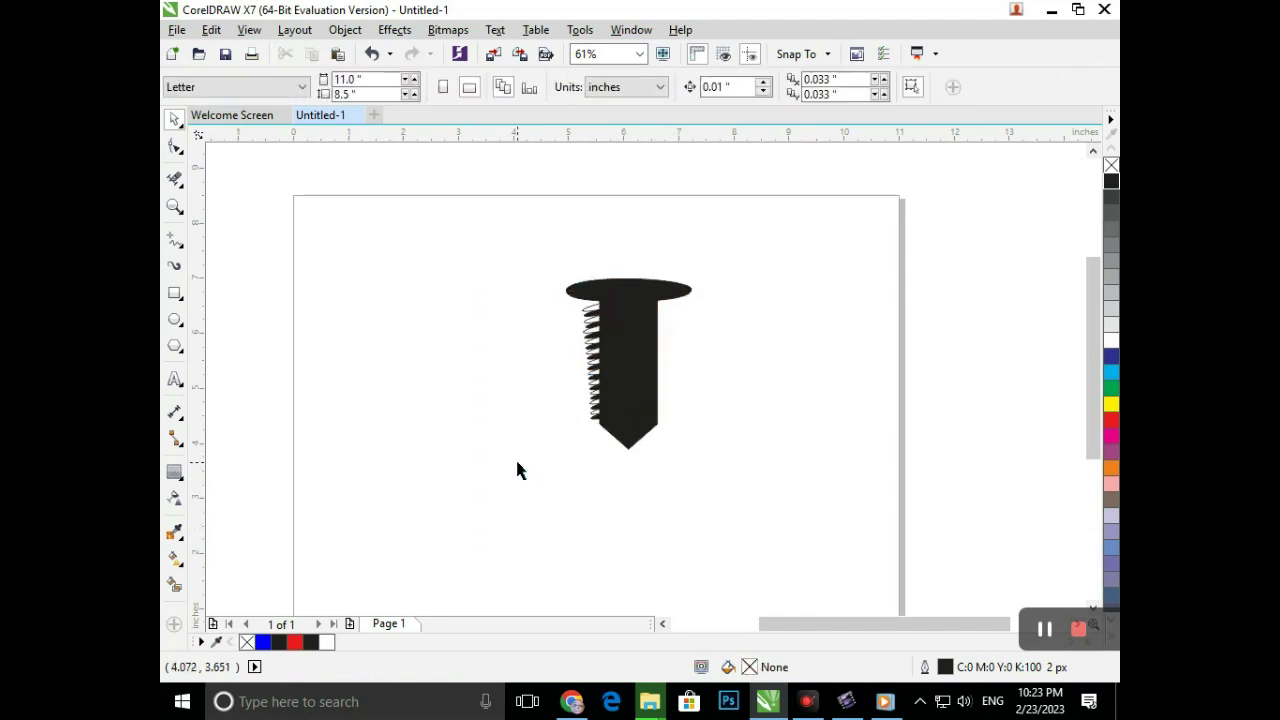
{"action": "key", "text": "ctrl+z"}
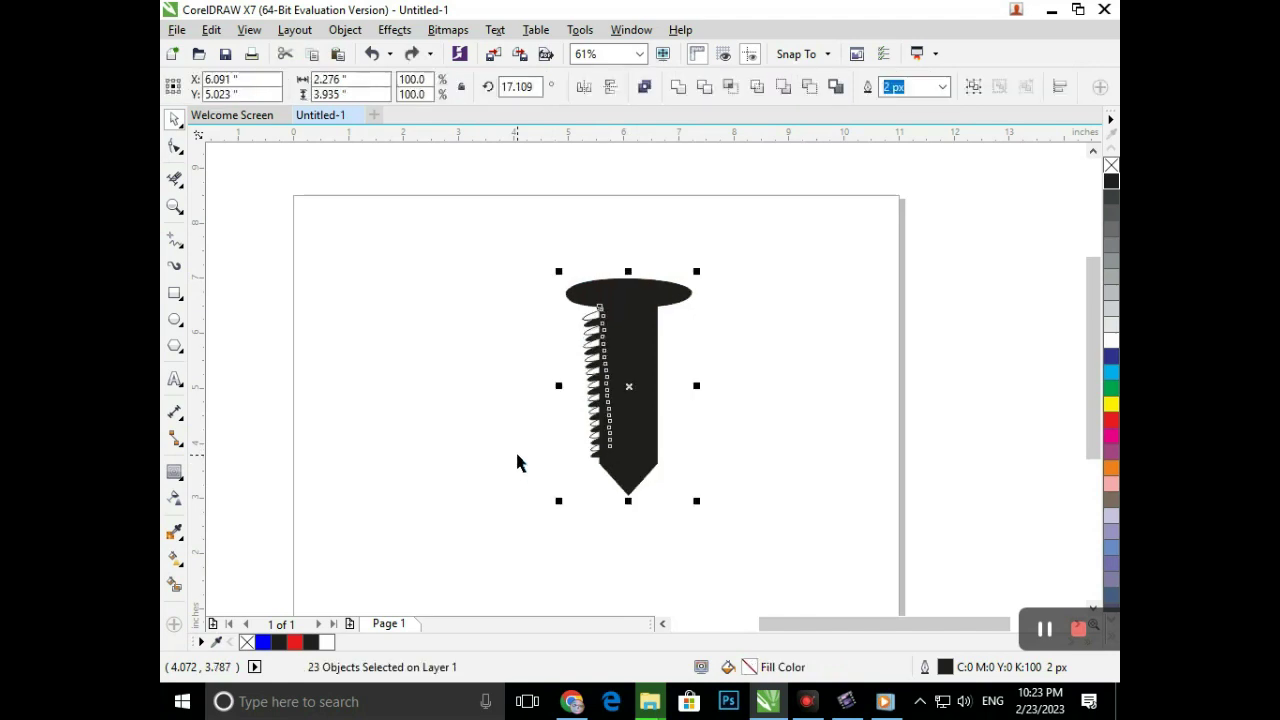
{"action": "left_click", "coordinate": [523, 520]}
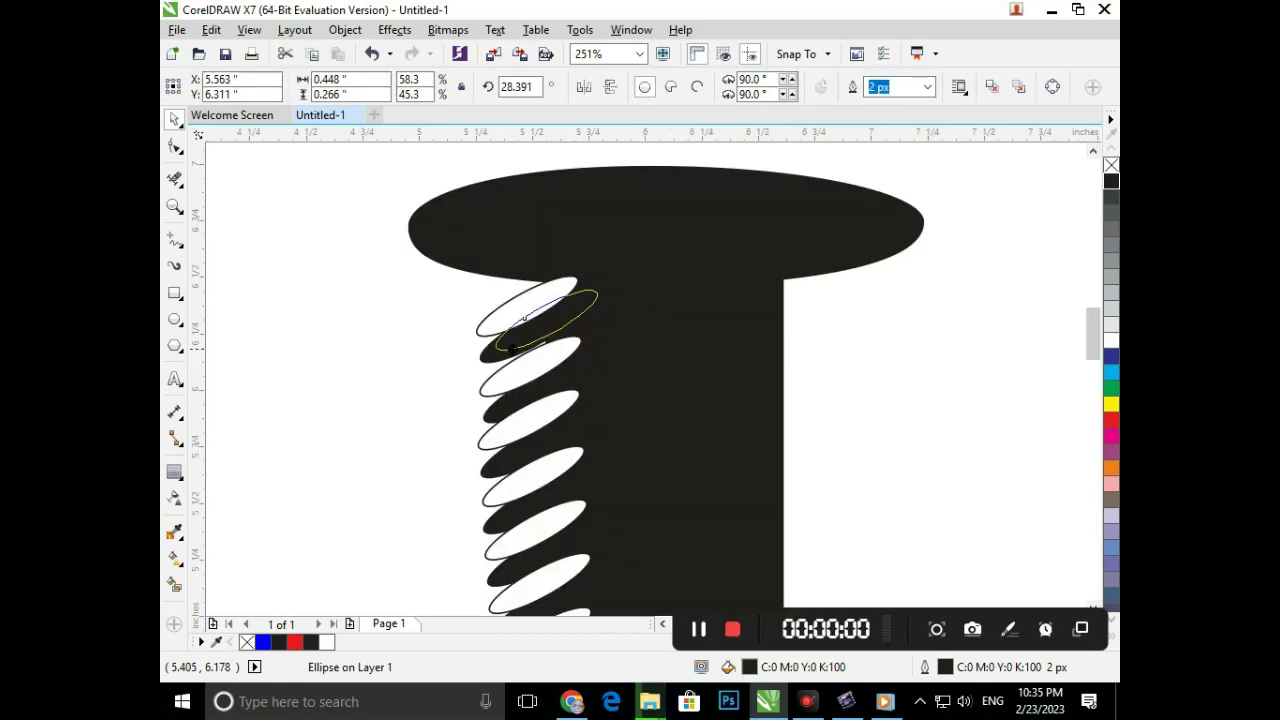
Step: Shift the topmost black thread ellipse slightly to the right and adjust its height beneath the top white ellipse
{"action": "mouse_move", "coordinate": [510, 347]}
{"action": "left_mouse_down"}
{"action": "mouse_move", "coordinate": [524, 350]}
{"action": "mouse_move", "coordinate": [517, 340]}
{"action": "left_mouse_up"}
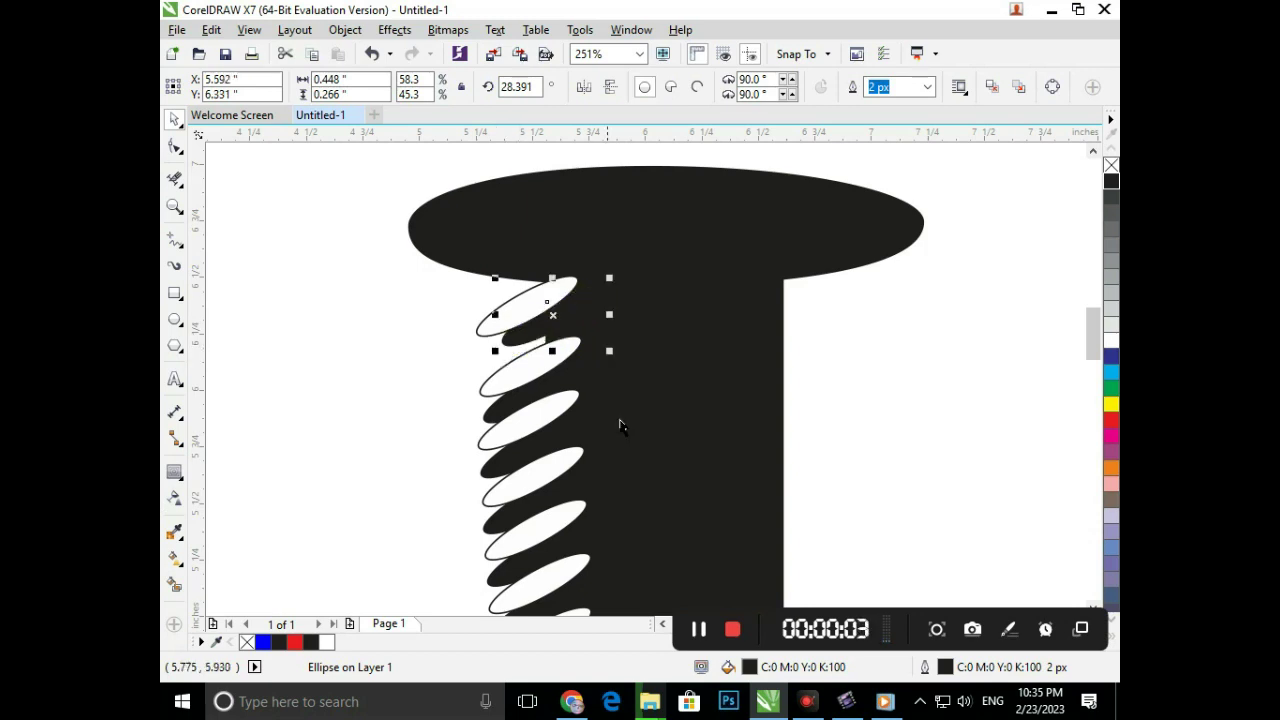
{"action": "key", "text": "ctrl+z"}
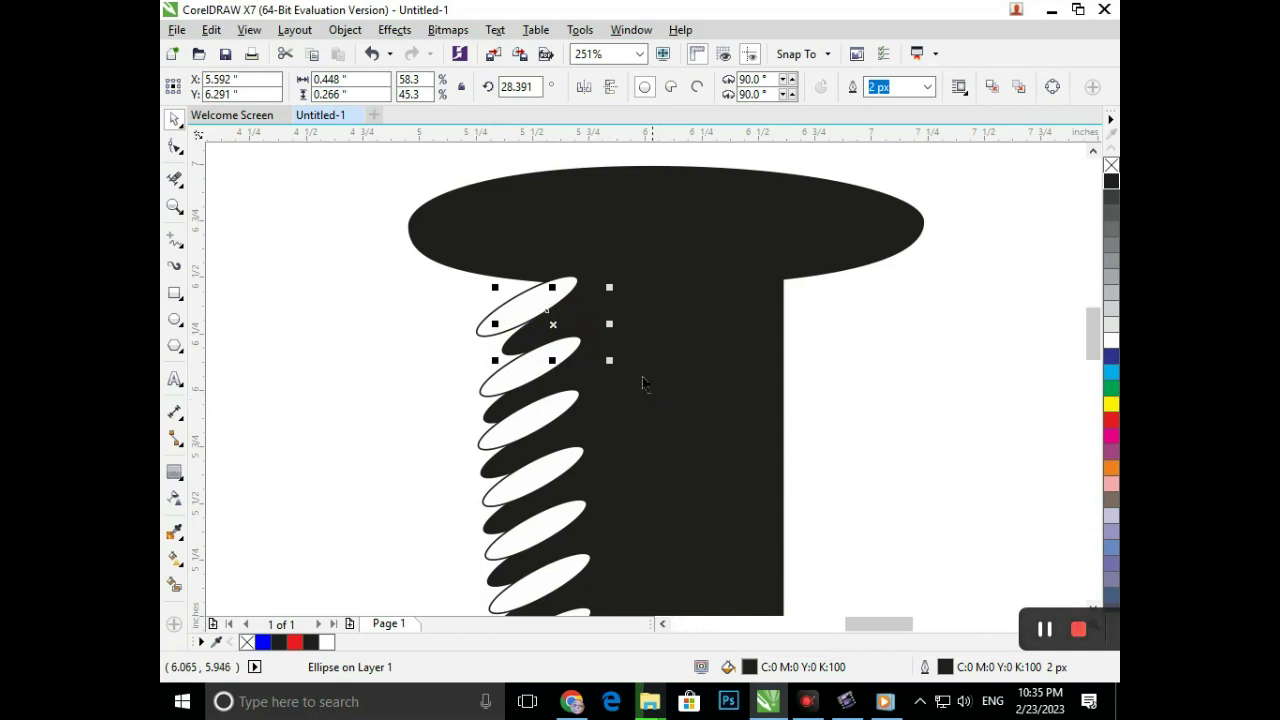
{"action": "scroll", "coordinate": [655, 375], "scroll_direction": "down", "scroll_amount": 3}
{"action": "left_click", "coordinate": [791, 398]}
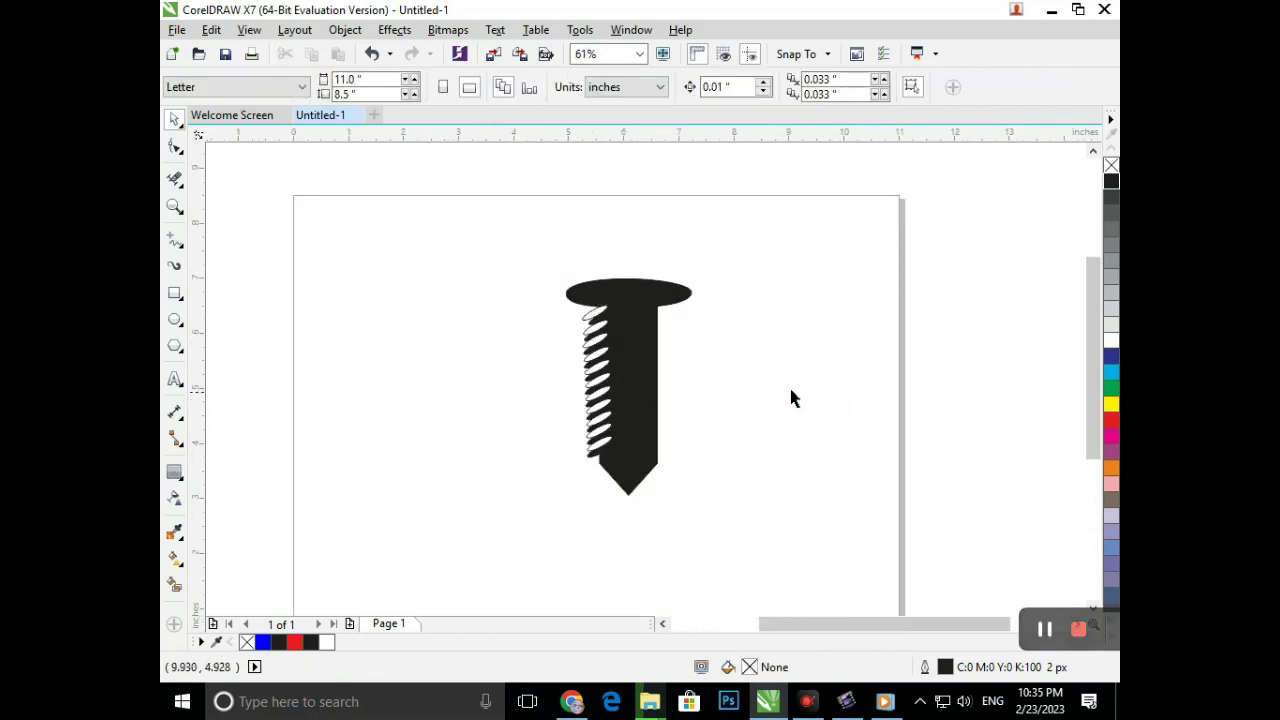
Step: Align the topmost white ellipse with the black one below it and rotate the pair slightly to about 24.04°
{"action": "scroll", "coordinate": [665, 345], "scroll_direction": "up", "scroll_amount": 5}
{"action": "left_click", "coordinate": [598, 318]}
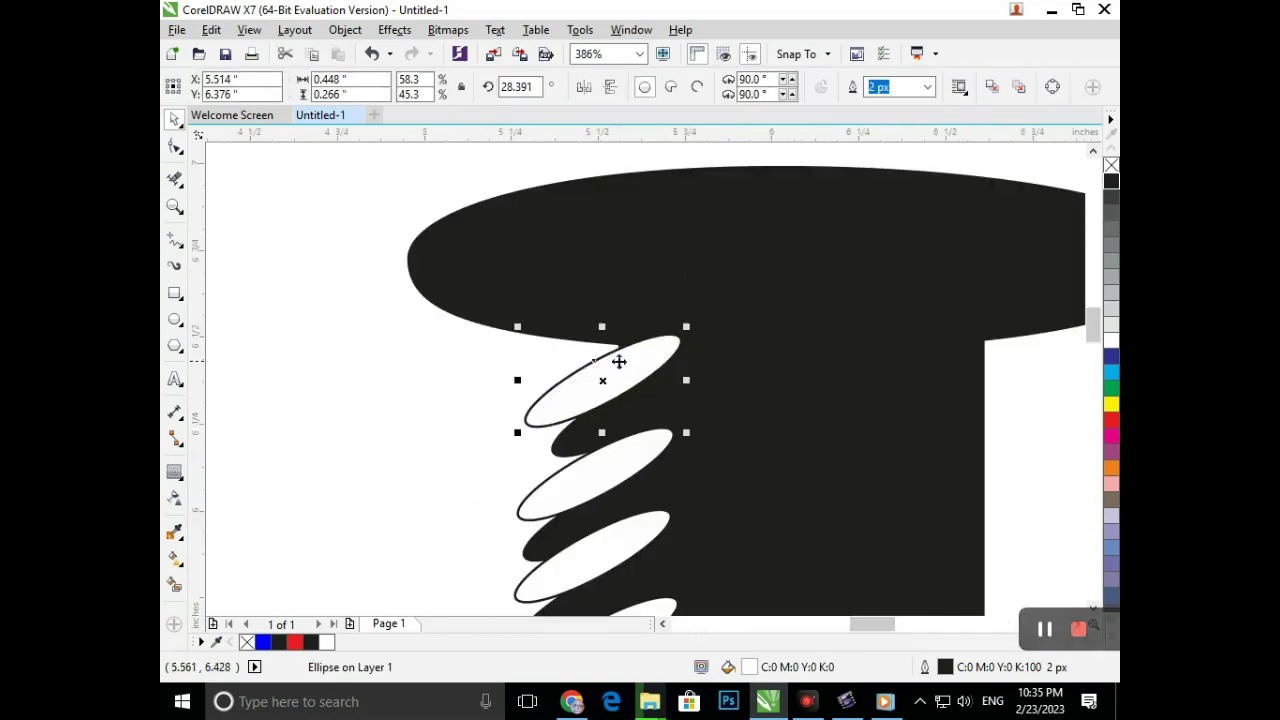
{"action": "left_click", "coordinate": [585, 393]}
{"action": "left_click", "coordinate": [576, 450], "text": "shift"}
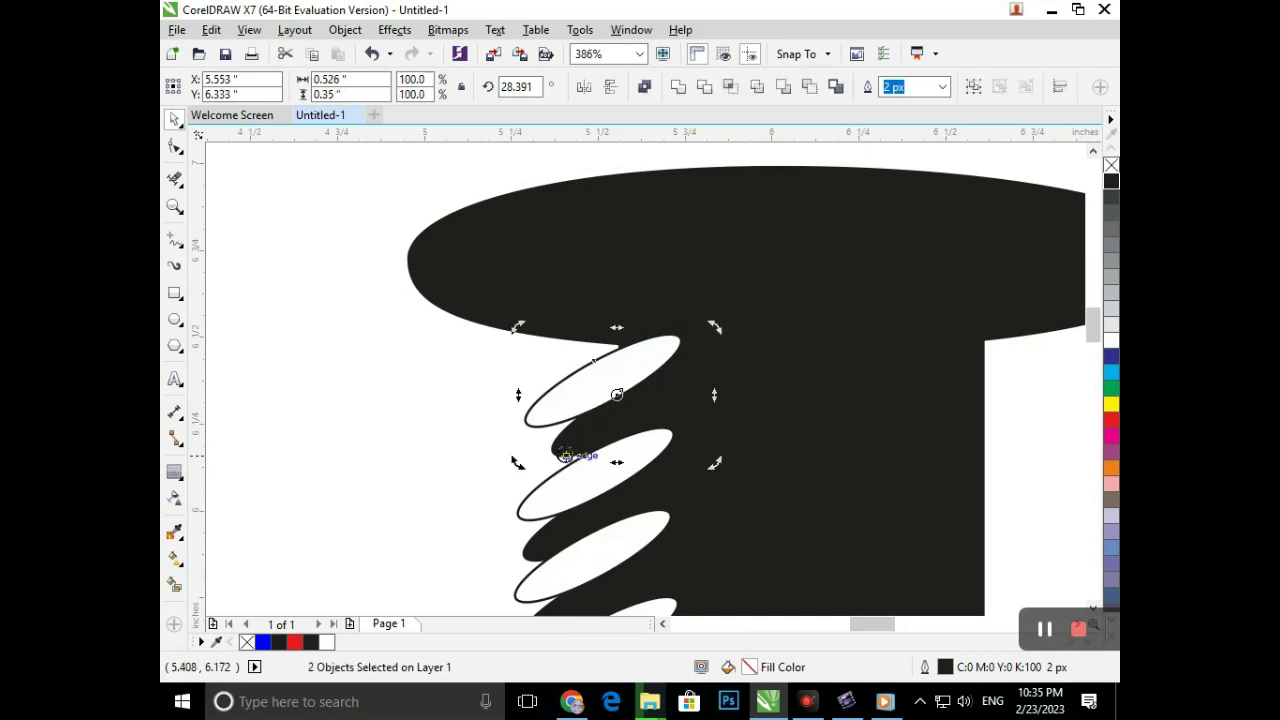
{"action": "left_click_drag", "start_coordinate": [519, 464], "coordinate": [508, 464]}
{"action": "left_click", "coordinate": [822, 450]}
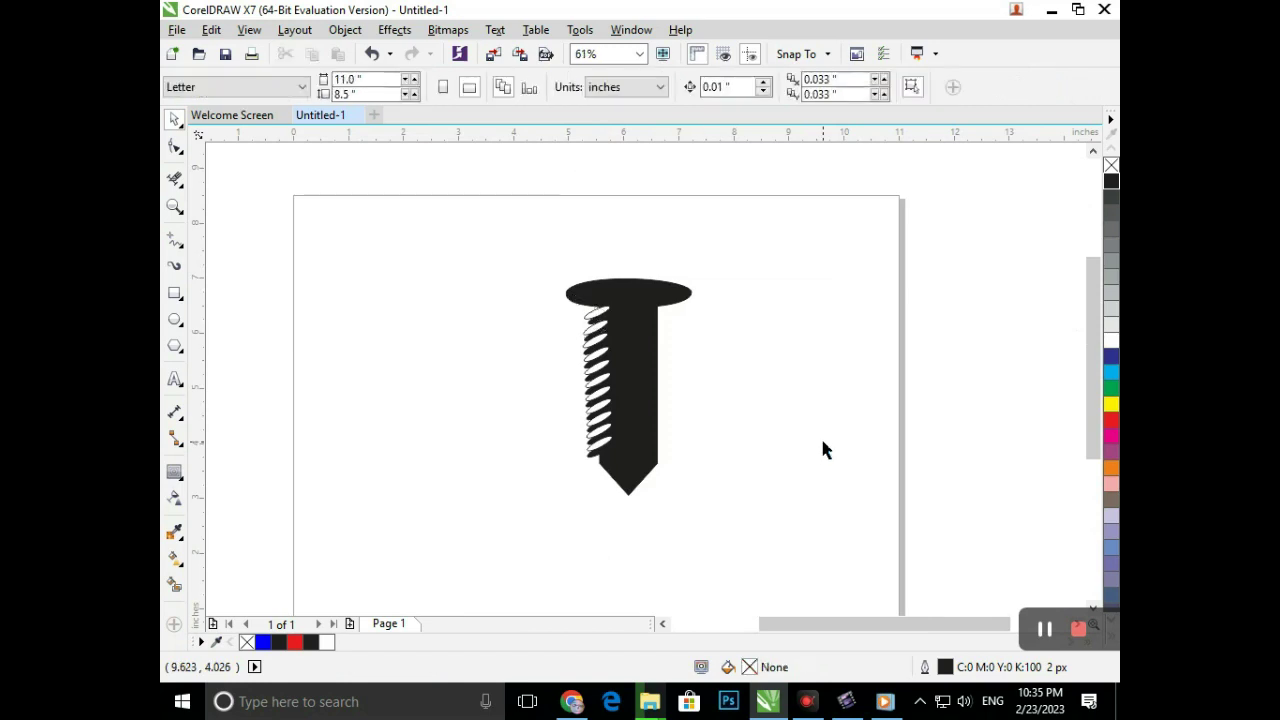
Step: Delete all the thread ellipses below the top black-and-white pair
{"action": "left_click", "coordinate": [594, 328]}
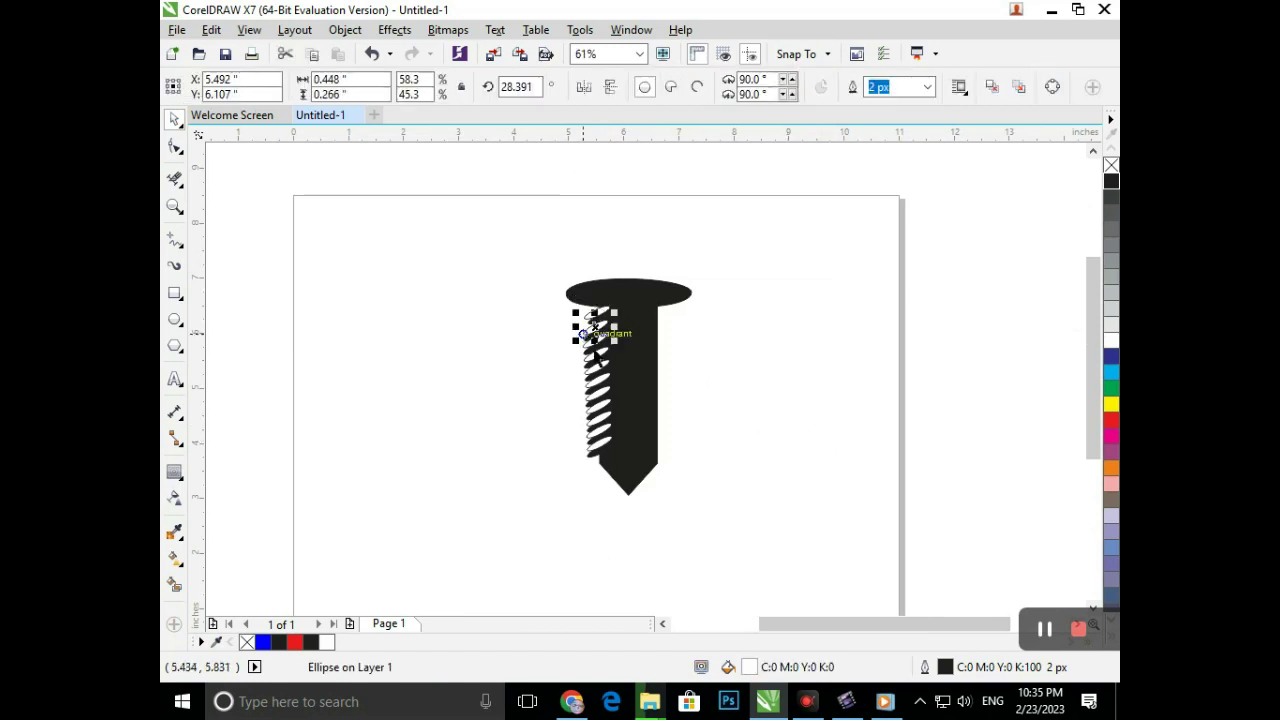
{"action": "left_click_drag", "start_coordinate": [563, 512], "coordinate": [631, 320]}
{"action": "key", "text": "Delete"}
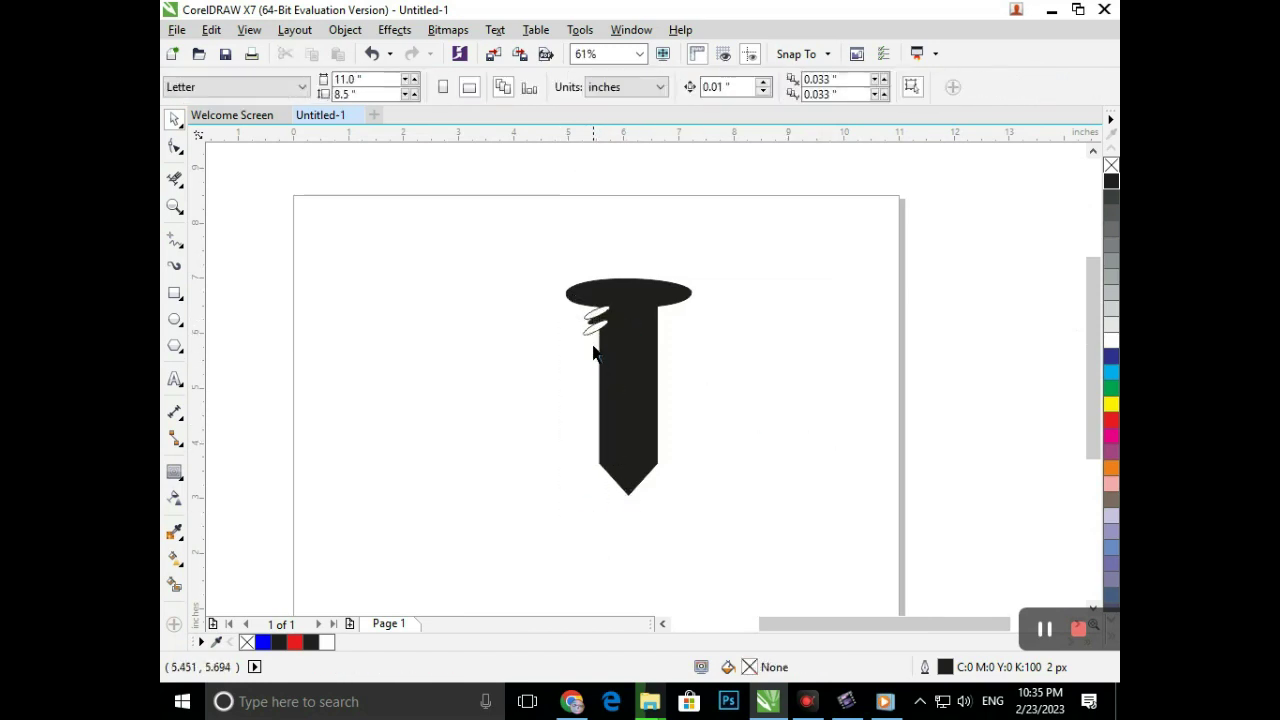
{"action": "left_click", "coordinate": [593, 326]}
{"action": "key", "text": "Delete"}
Step: Duplicate the top ellipse pair straight down and repeat the copy at equal spacing until ten pairs run along the shaft's left edge
{"action": "left_click_drag", "start_coordinate": [550, 385], "coordinate": [598, 325]}
{"action": "key", "text": "ctrl+r"}
{"action": "key", "text": "ctrl+r"}
{"action": "key", "text": "ctrl+r"}
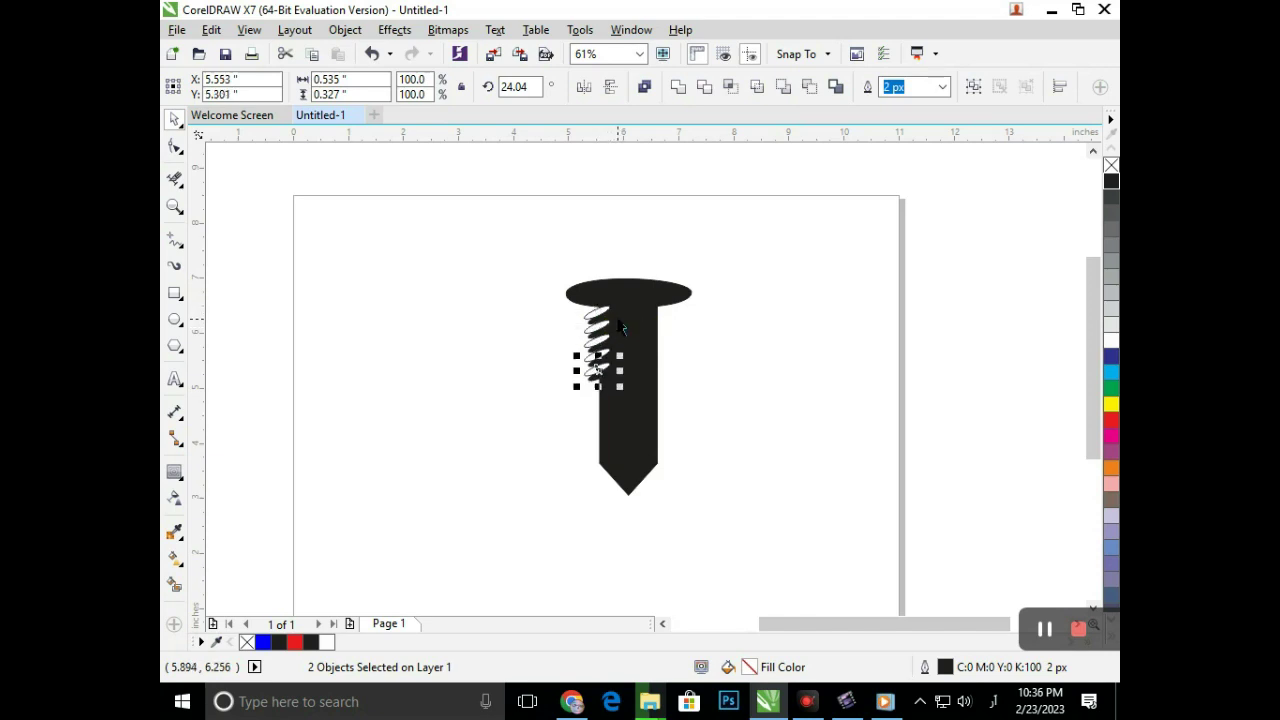
{"action": "key", "text": "ctrl+r"}
{"action": "key", "text": "ctrl+r"}
{"action": "key", "text": "ctrl+r"}
{"action": "key", "text": "ctrl+r"}
{"action": "key", "text": "ctrl+r"}
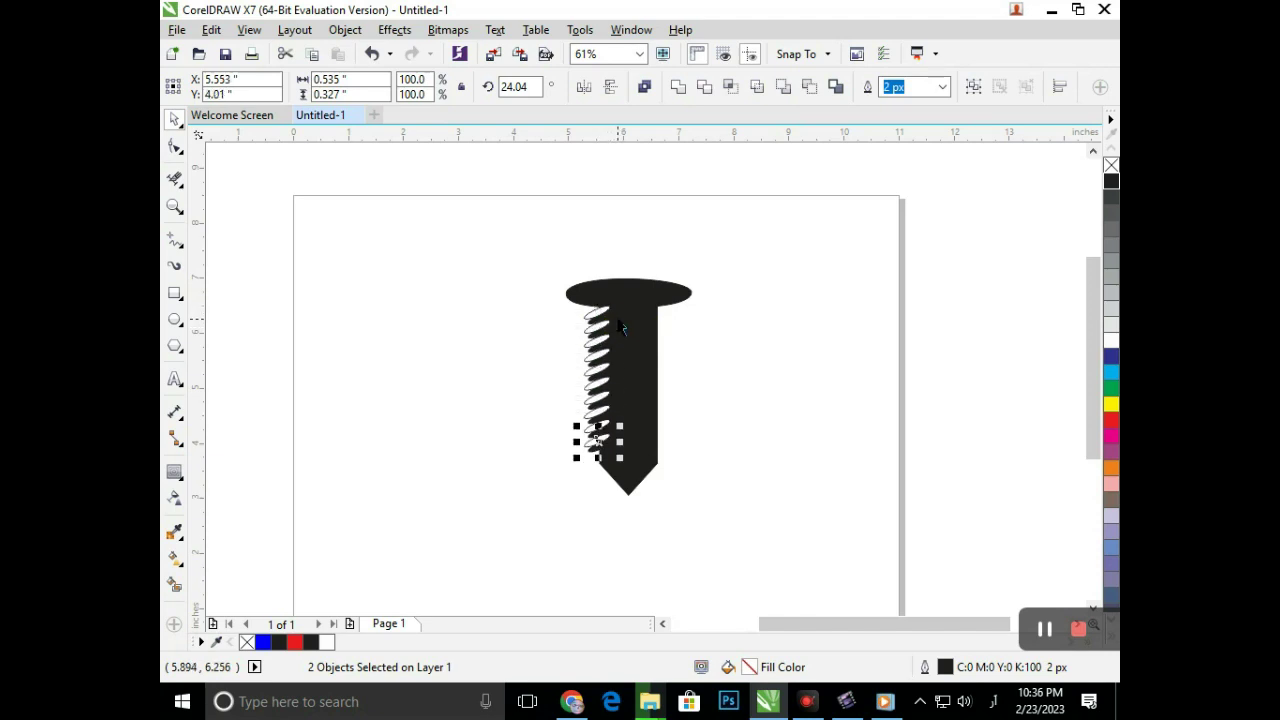
Step: Select all the thread ellipses and nudge them slightly down and about 0.04" to the right
{"action": "left_click", "coordinate": [657, 498]}
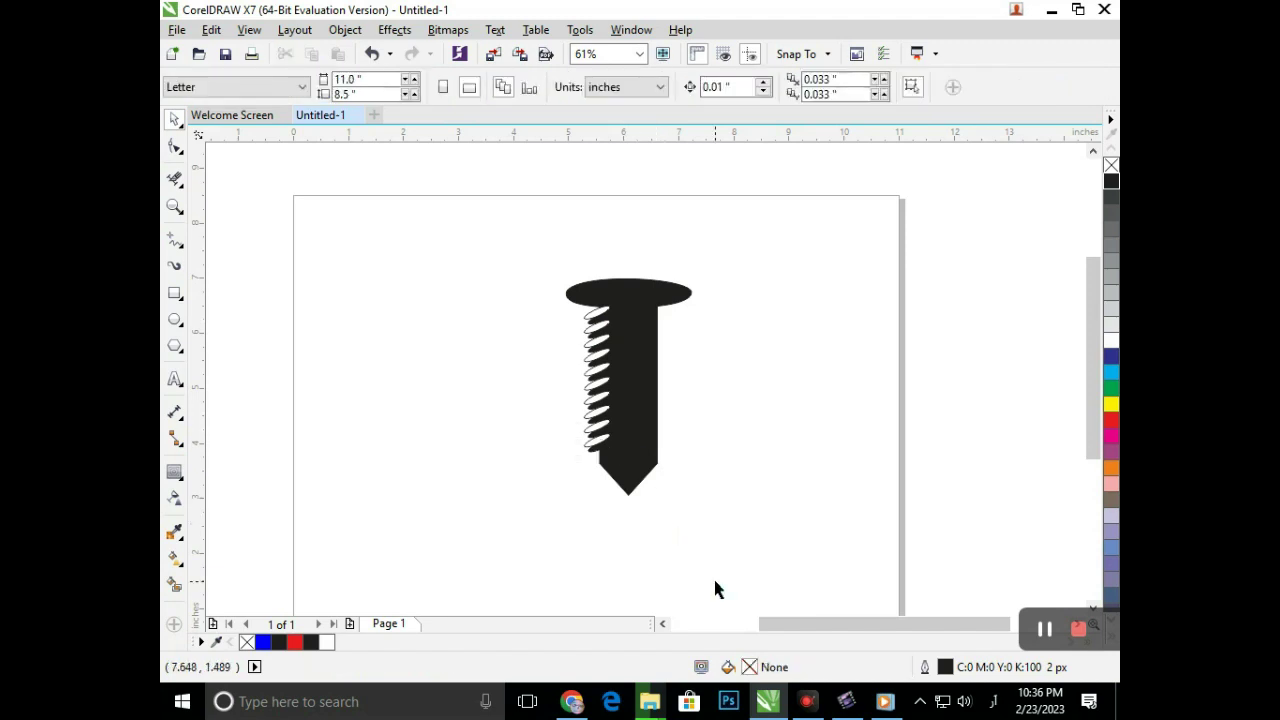
{"action": "left_click_drag", "start_coordinate": [713, 580], "coordinate": [534, 243]}
{"action": "left_click", "coordinate": [786, 460]}
{"action": "left_click_drag", "start_coordinate": [714, 557], "coordinate": [530, 310]}
{"action": "key", "text": "Down"}
{"action": "key", "text": "Down"}
{"action": "key", "text": "Down"}
{"action": "key", "text": "Down"}
{"action": "key", "text": "Down"}
{"action": "key", "text": "Down"}
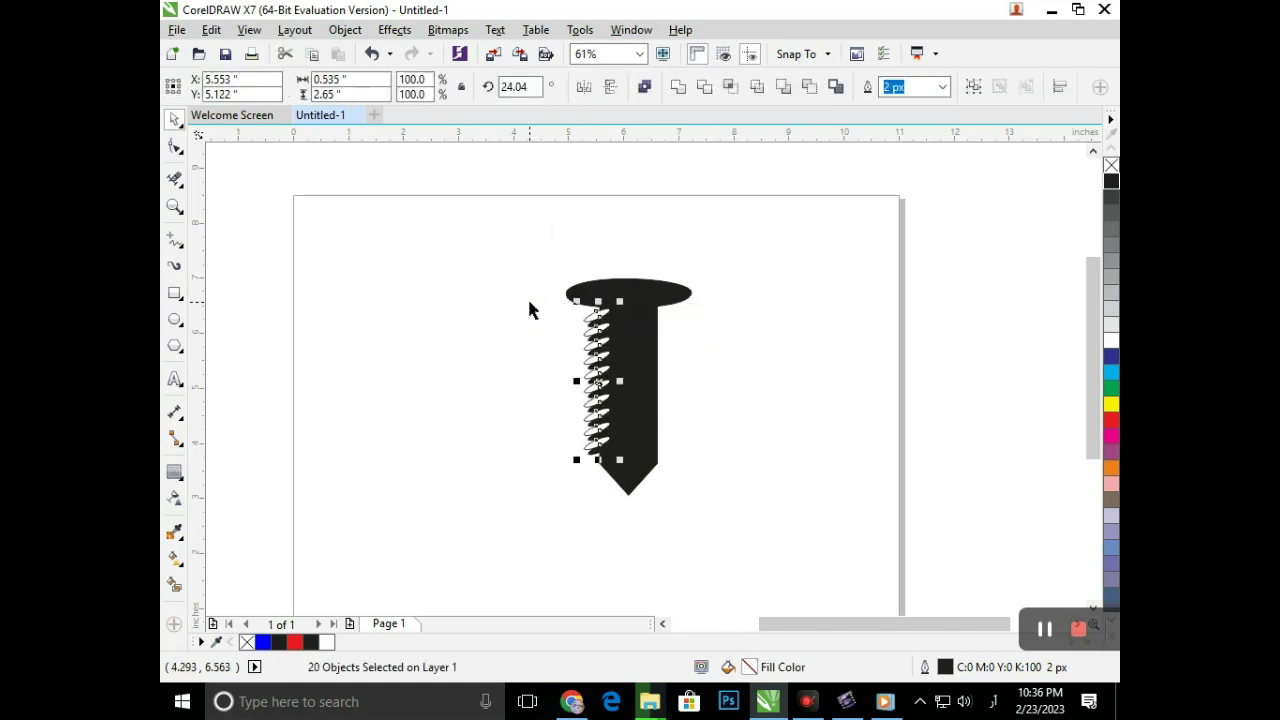
{"action": "key", "text": "Right"}
{"action": "key", "text": "Right"}
{"action": "key", "text": "Right"}
{"action": "key", "text": "Right"}
{"action": "key", "text": "Right"}
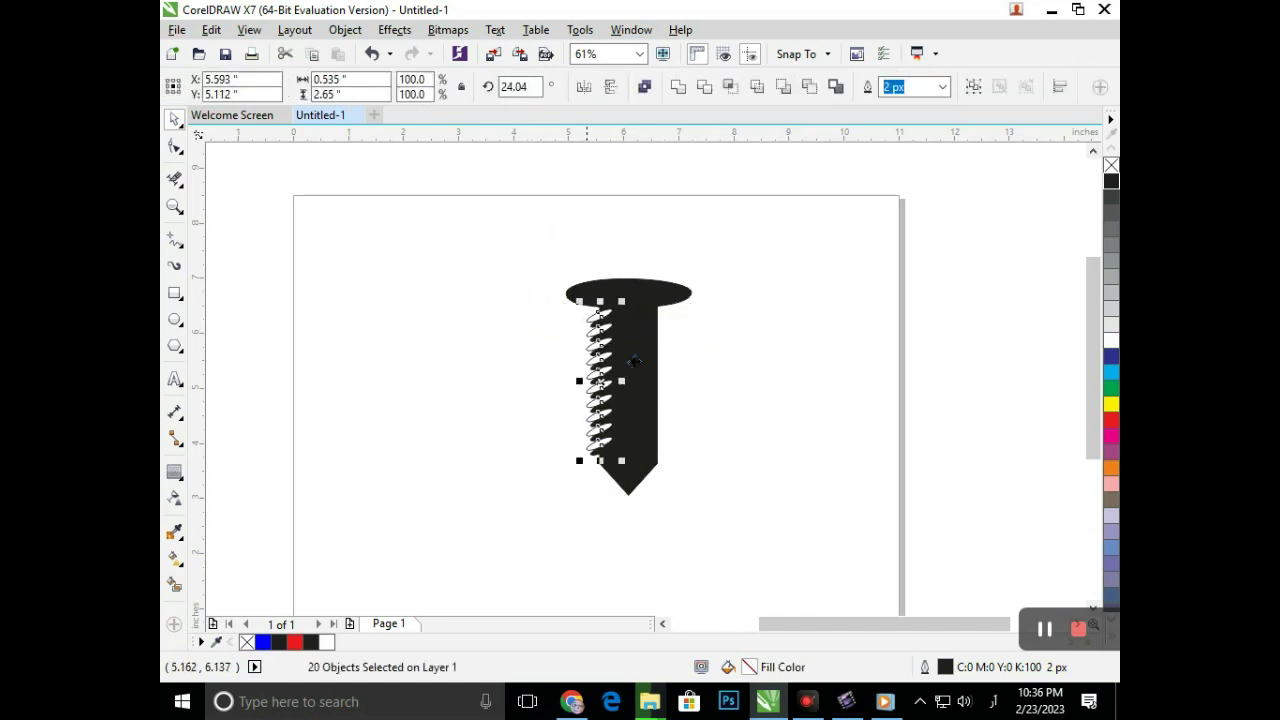
{"action": "left_click", "coordinate": [908, 452]}
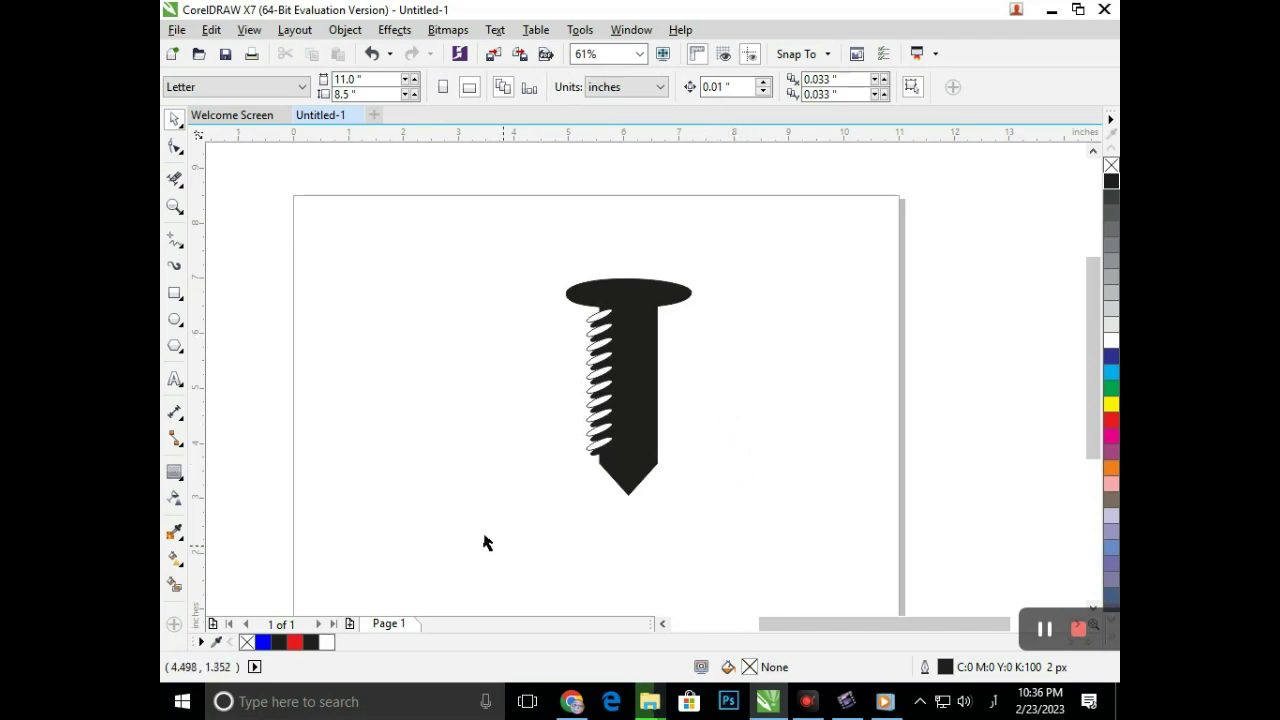
Step: Draw a rectangle about 0.324" wide and 0.494" high across the top centre of the screw head
{"action": "left_click", "coordinate": [178, 297]}
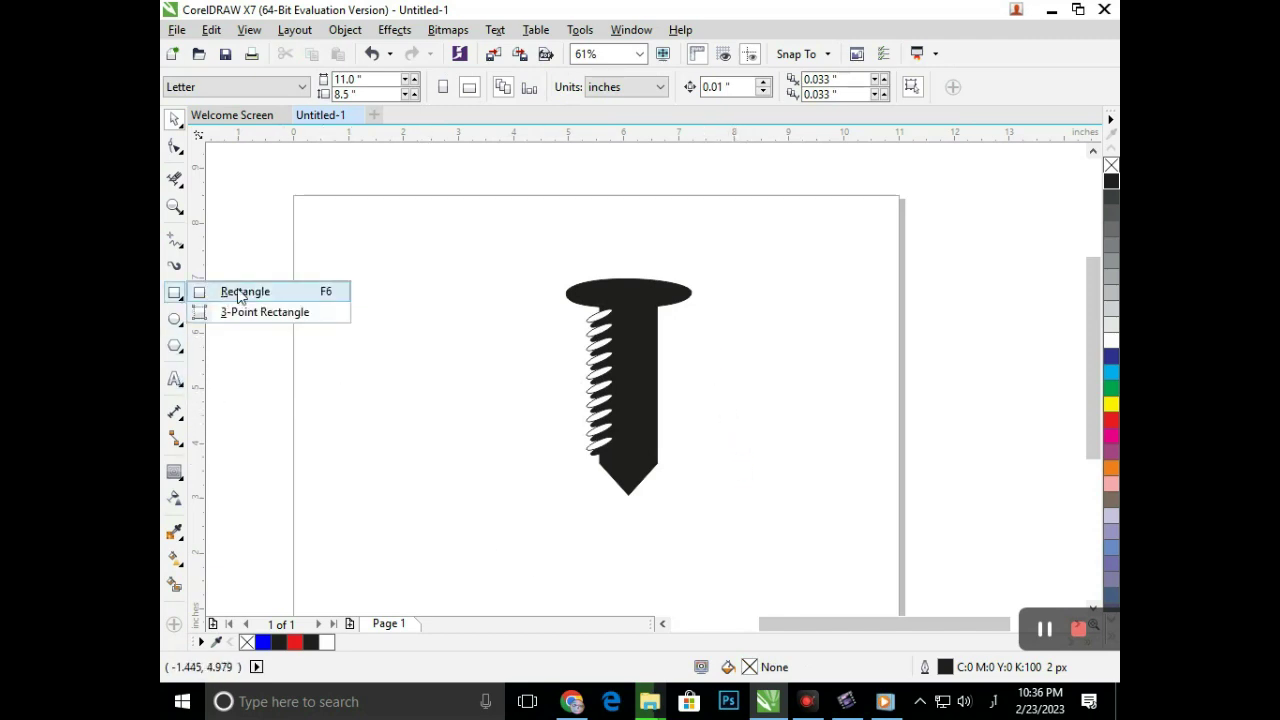
{"action": "left_click", "coordinate": [232, 289]}
{"action": "left_click_drag", "start_coordinate": [617, 265], "coordinate": [635, 290]}
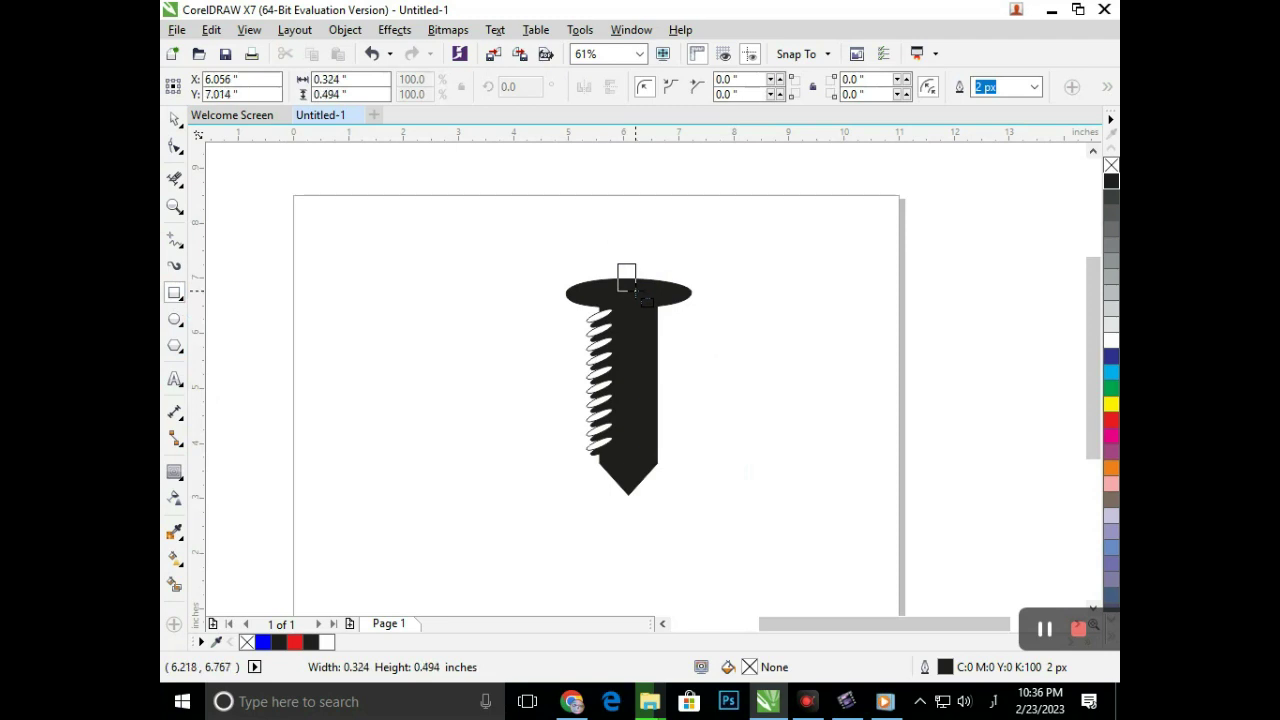
{"action": "key", "text": "space"}
{"action": "left_click", "coordinate": [309, 362]}
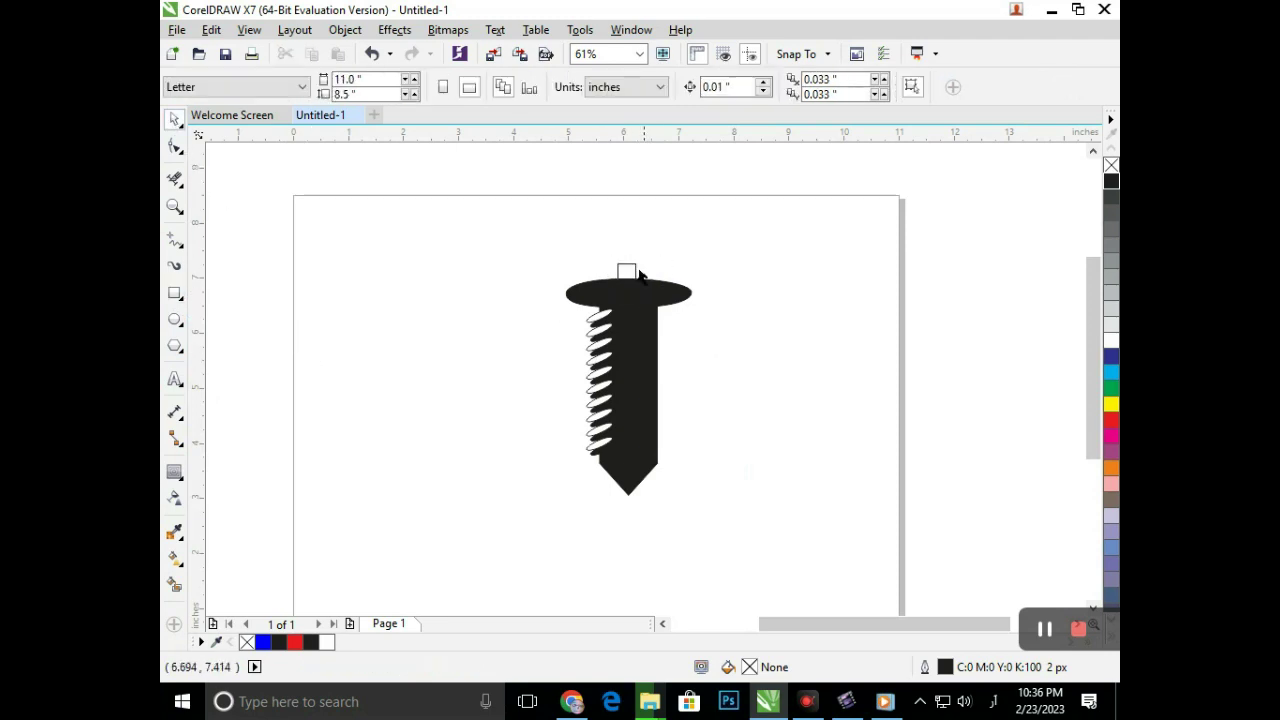
Step: Color the rectangle white, without a black outline, to form the slot in the screw head
{"action": "left_click", "coordinate": [634, 272]}
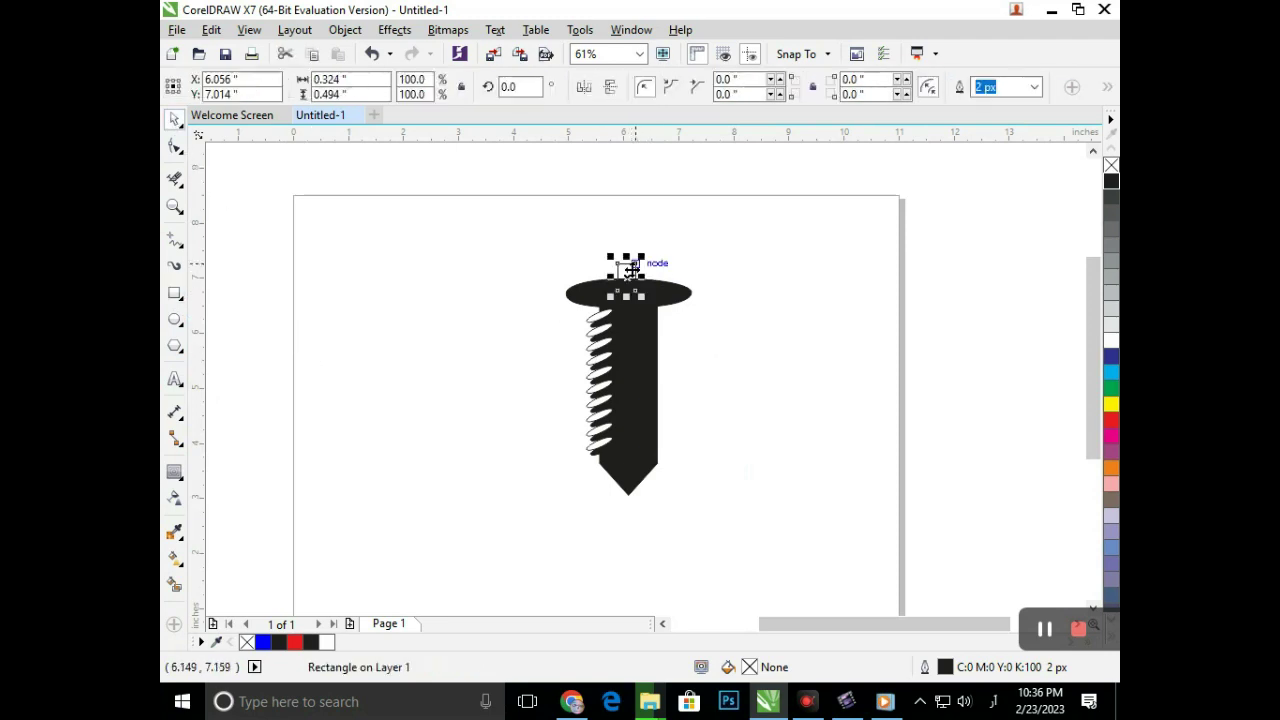
{"action": "left_click", "coordinate": [1111, 342]}
{"action": "left_click", "coordinate": [914, 429]}
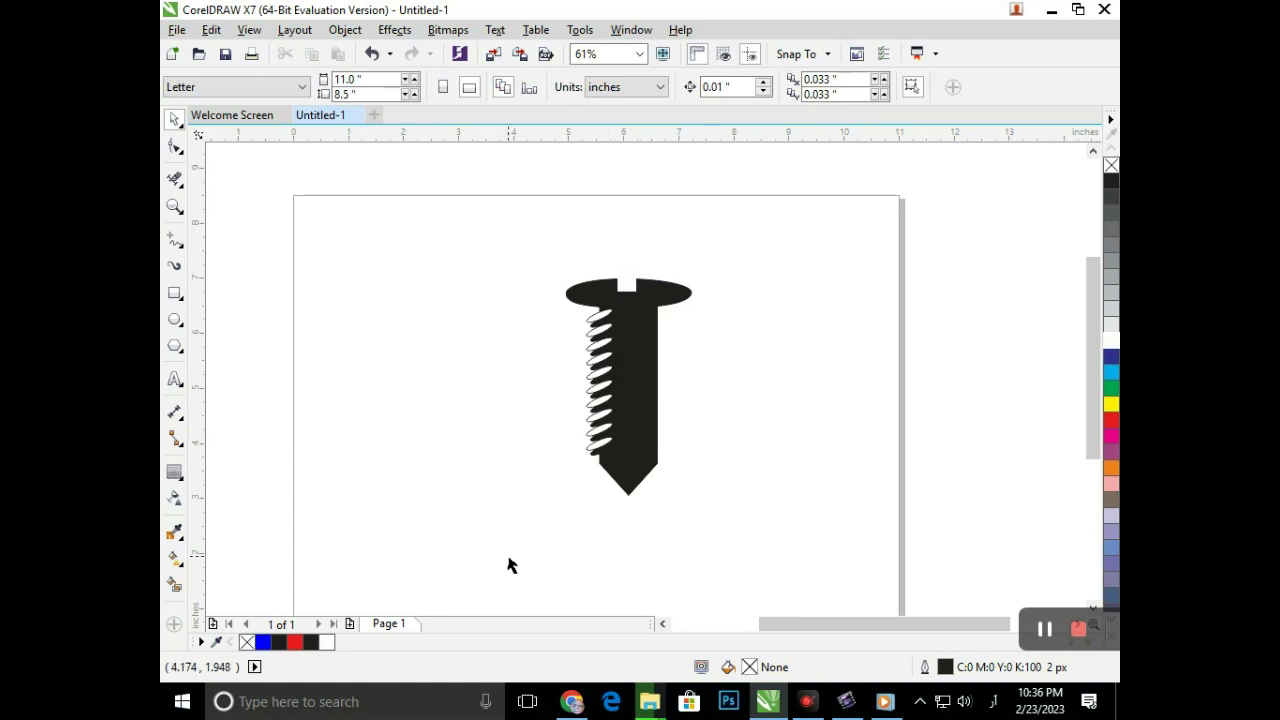